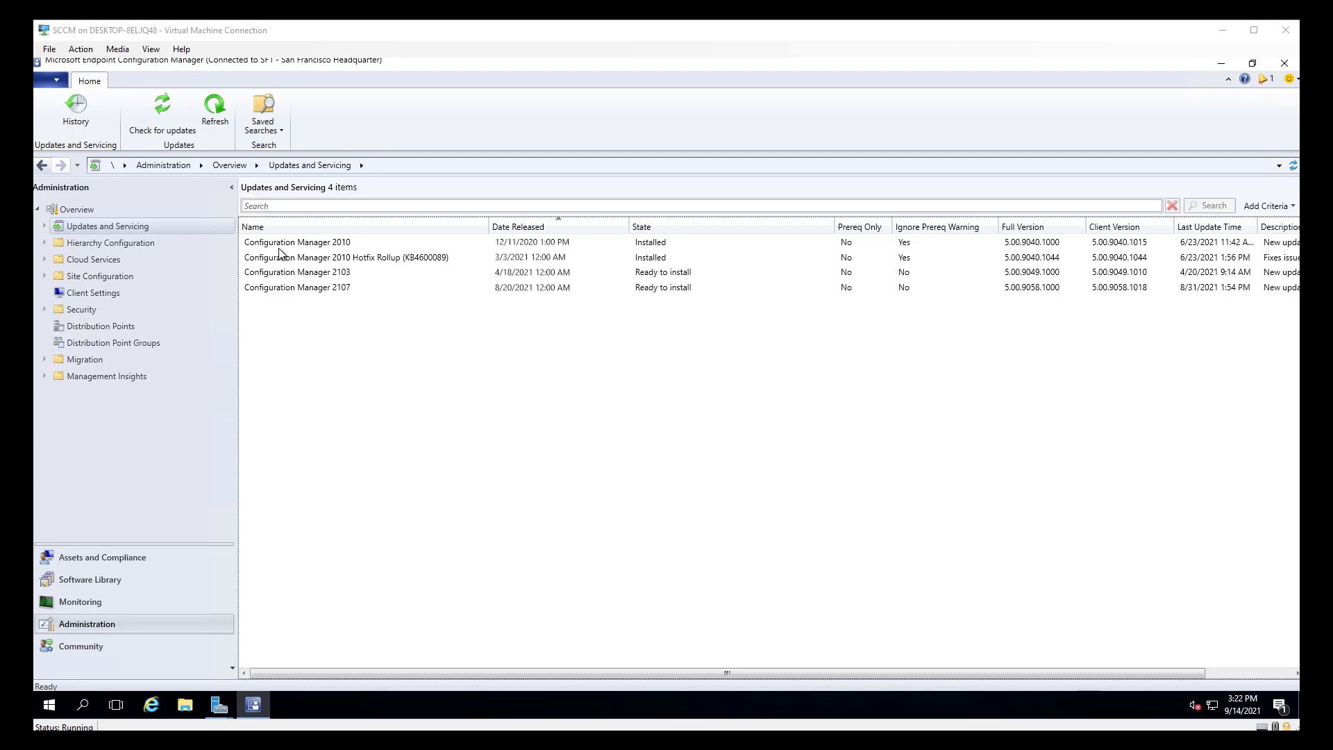
Run the prerequisite check for the Configuration Manager 2103 update
left_click(343, 275)
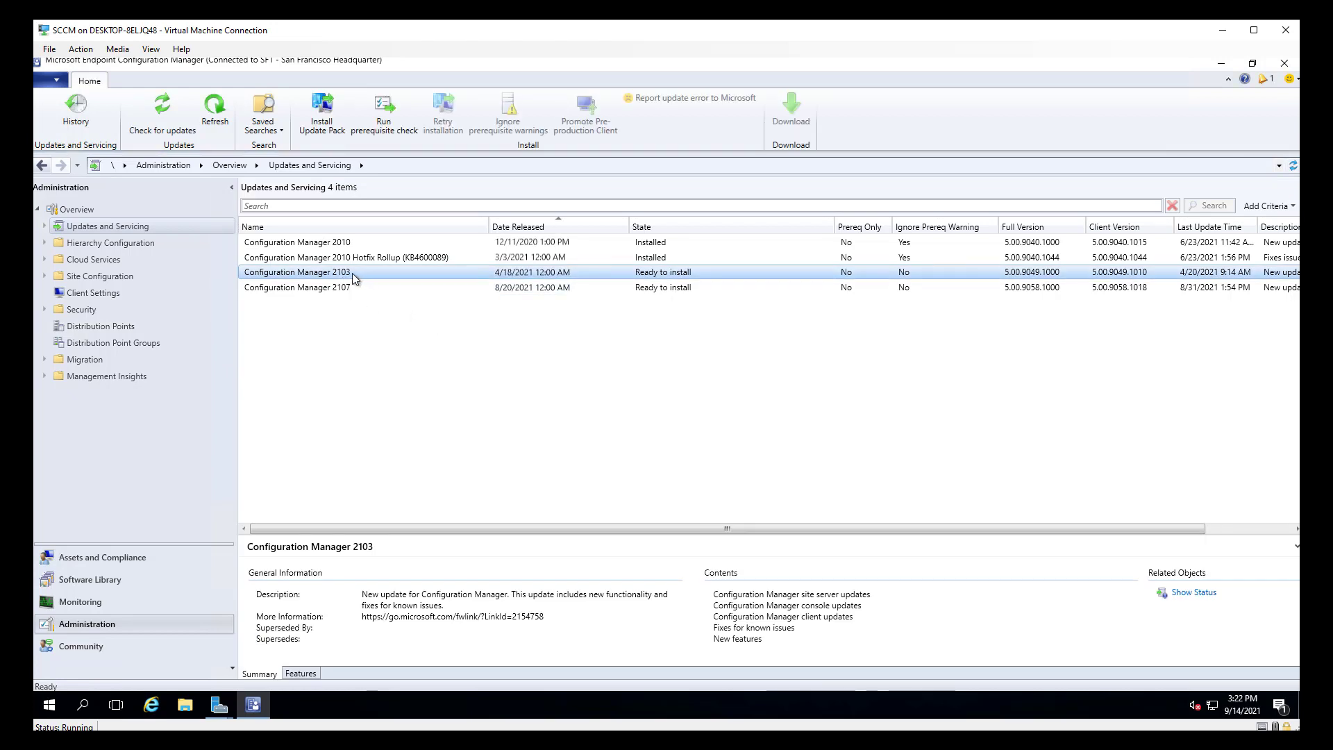
right_click(352, 274)
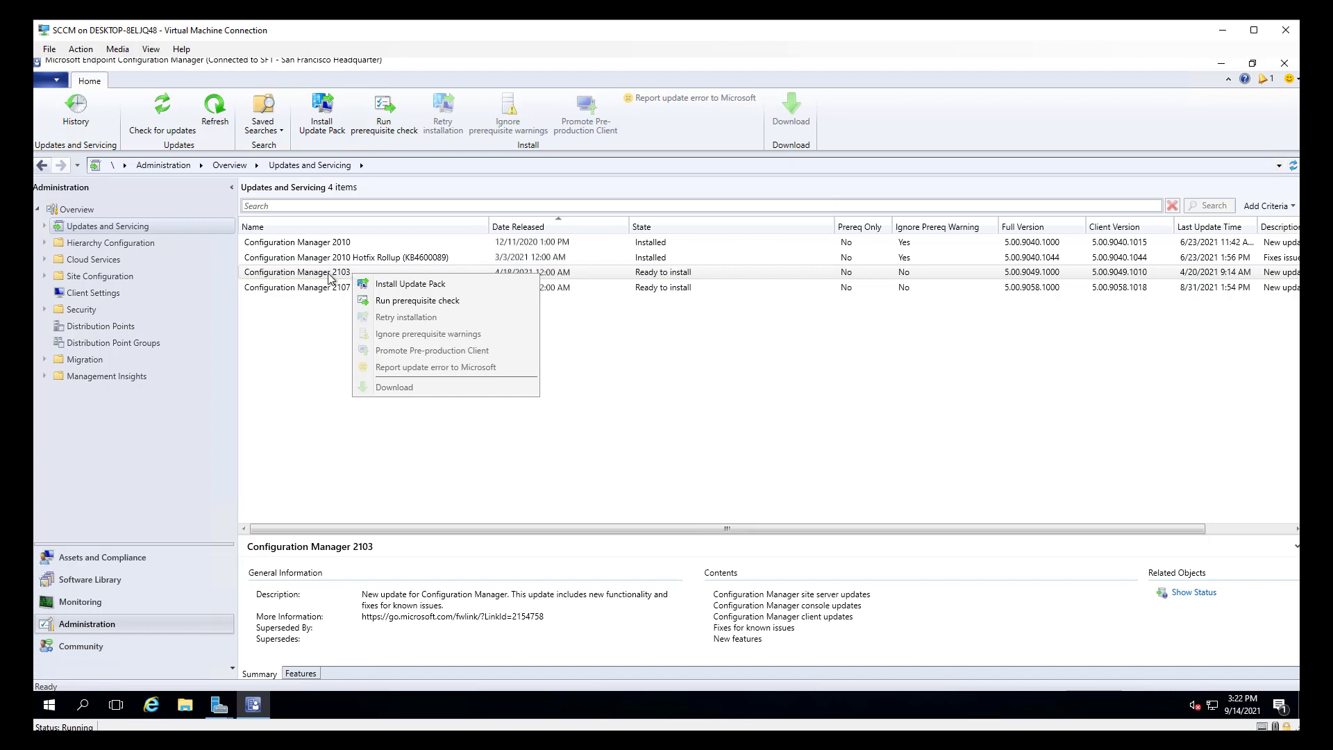
left_click(417, 302)
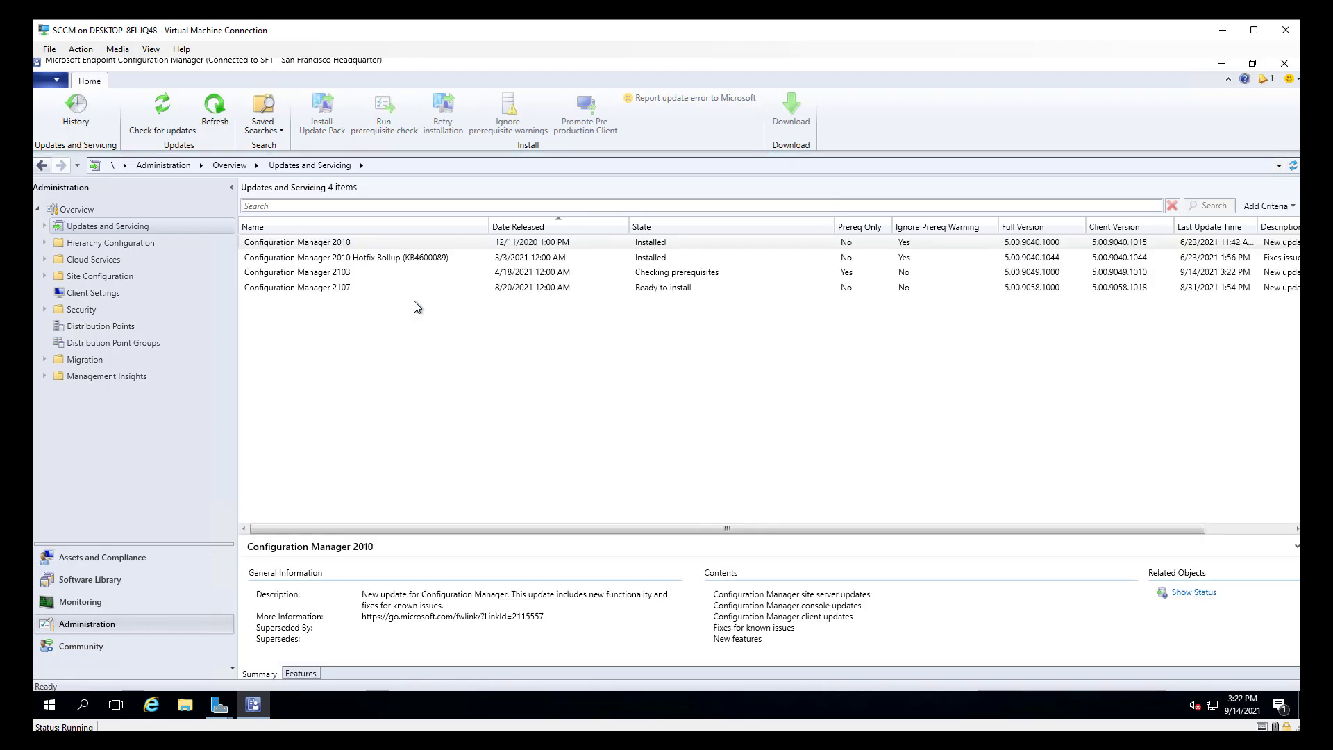
View the servicing status of the Configuration Manager 2103 update, refresh it, and return to the Administration workspace
left_click(350, 270)
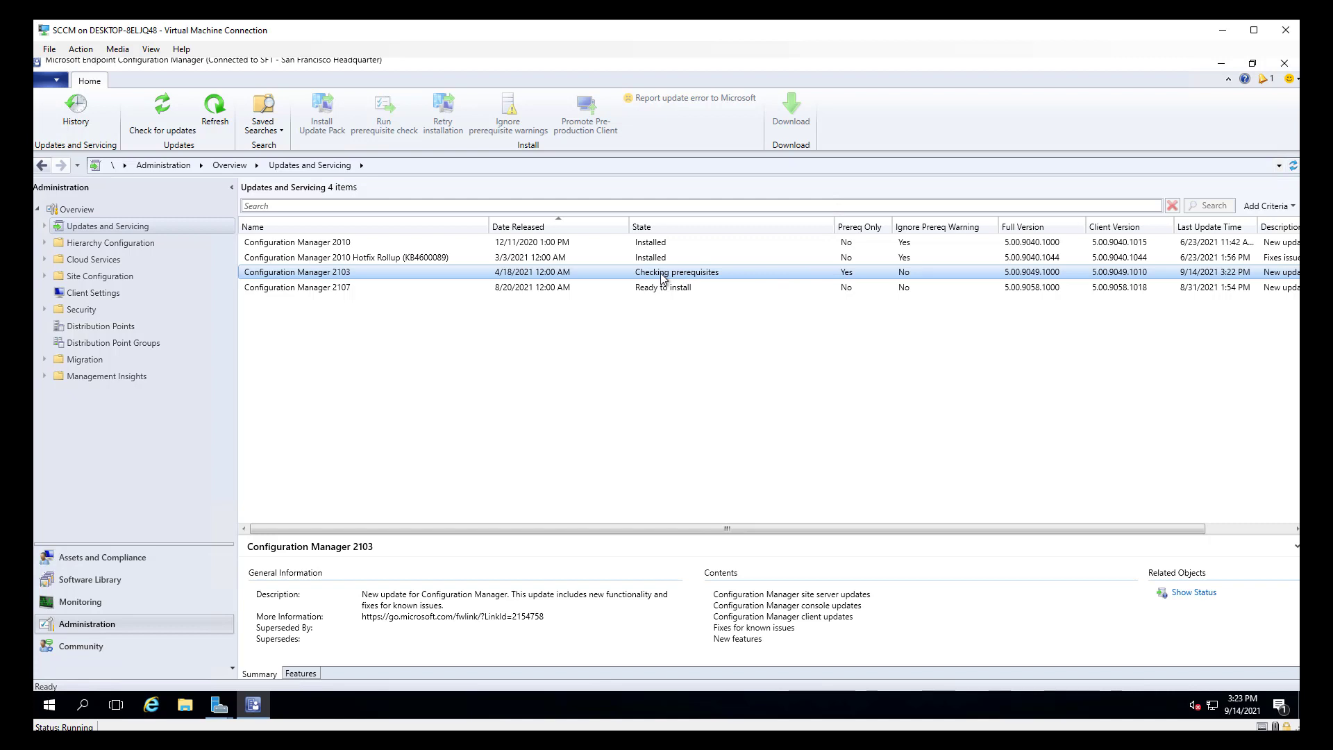
left_click(1207, 599)
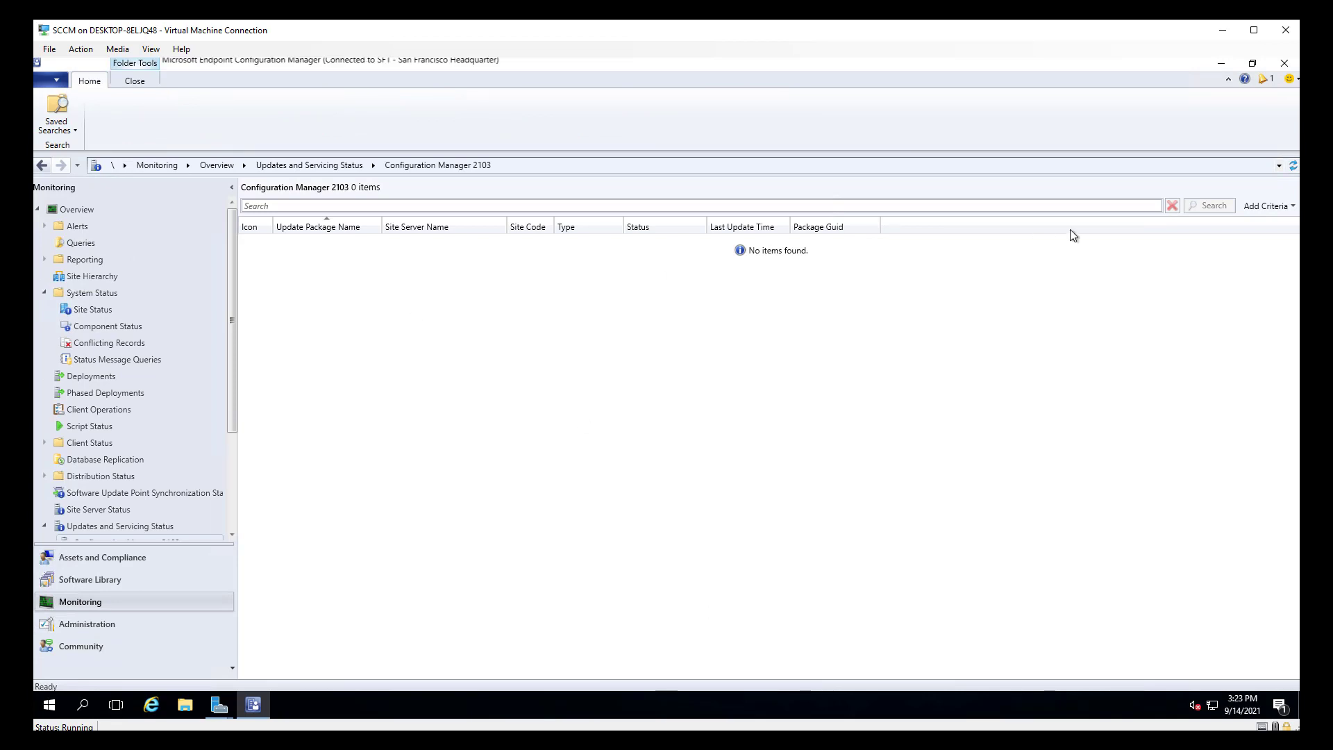
left_click(1293, 166)
left_click(107, 626)
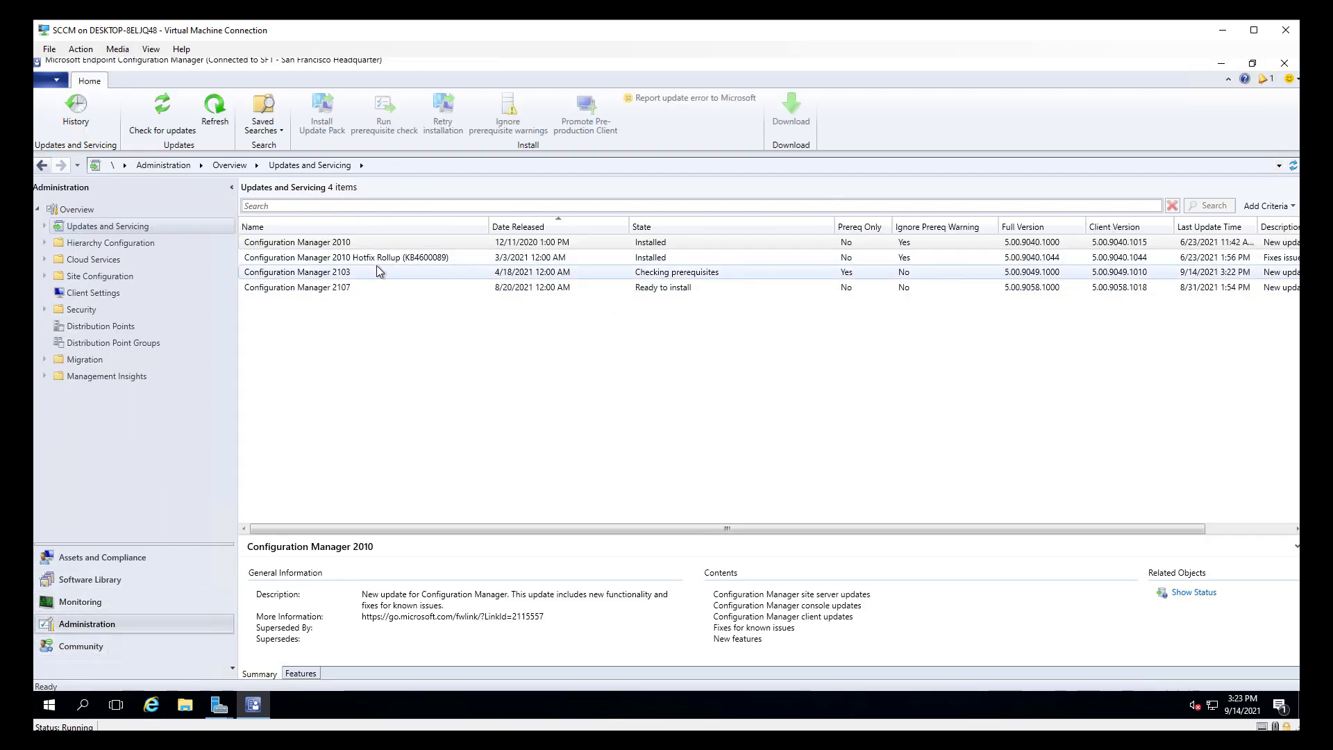
Refresh the Updates and Servicing list, recheck the status of Configuration Manager 2103, and go back to the list
left_click(368, 272)
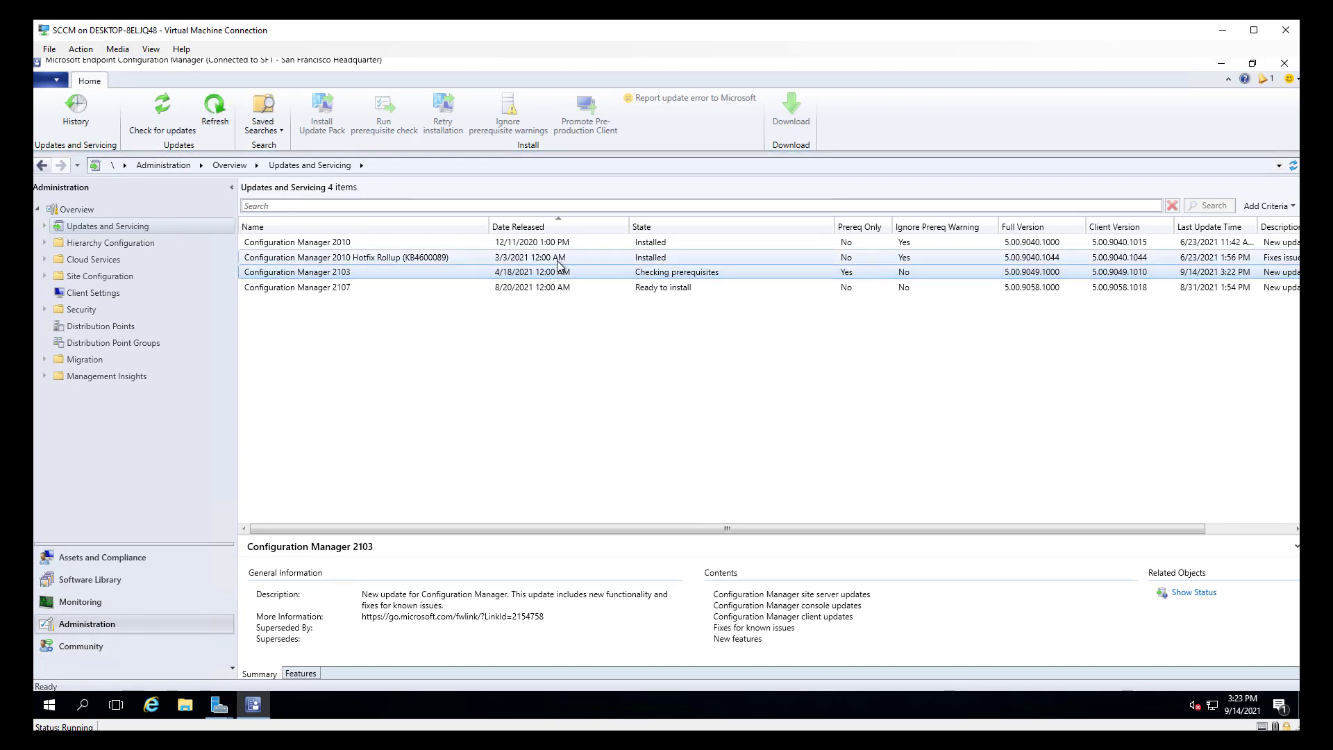
left_click(1293, 165)
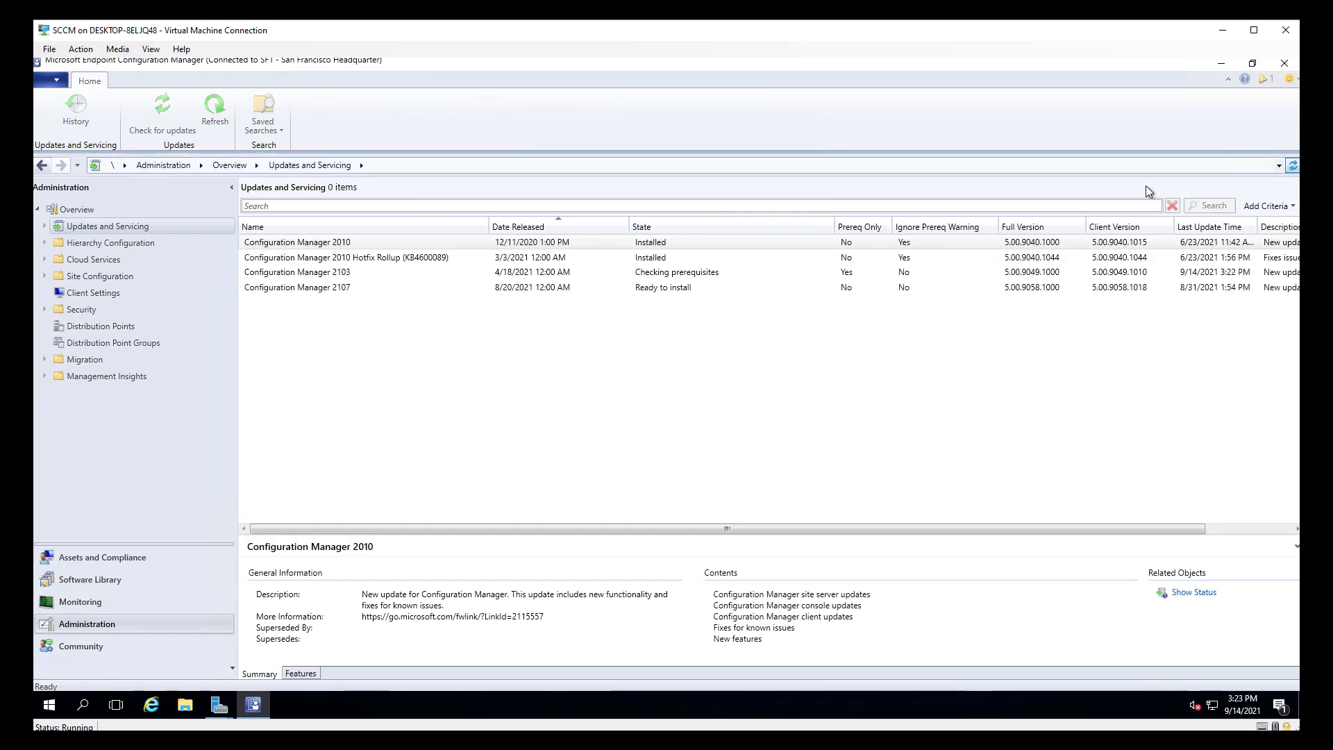
left_click(656, 272)
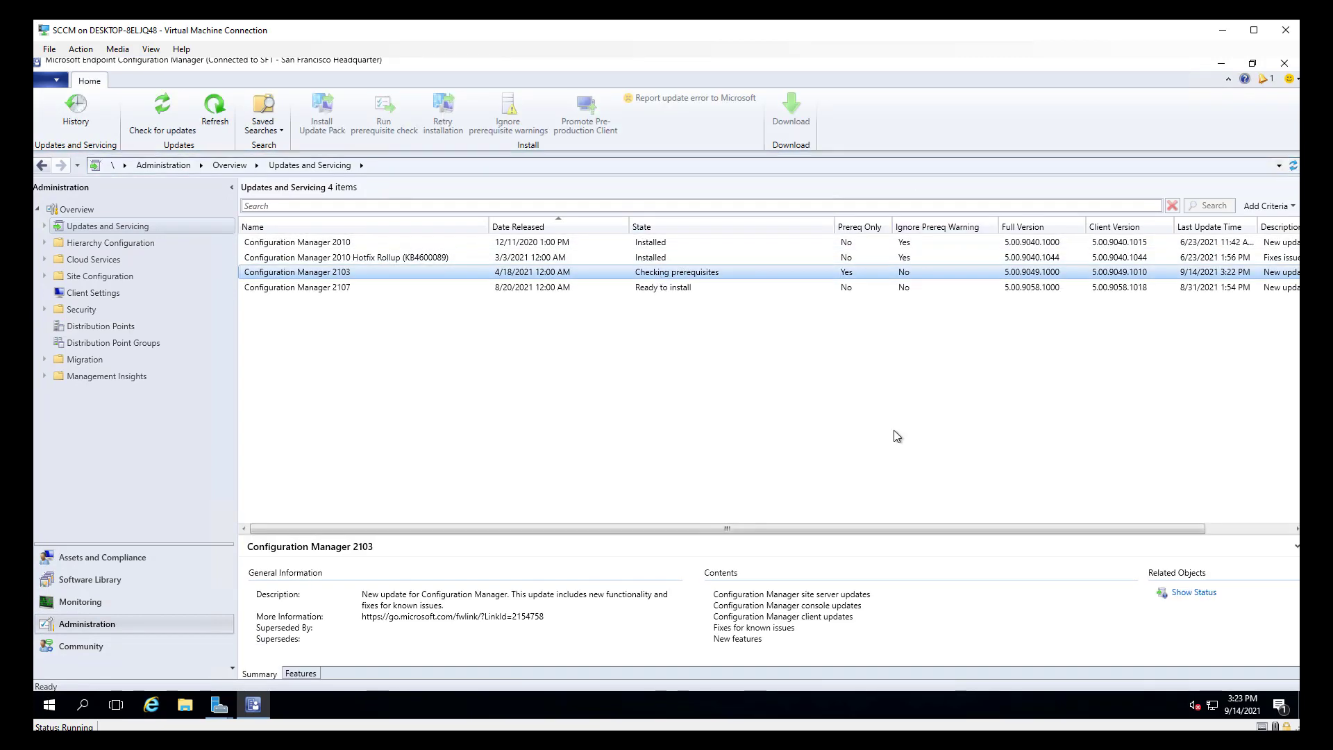
left_click(1205, 595)
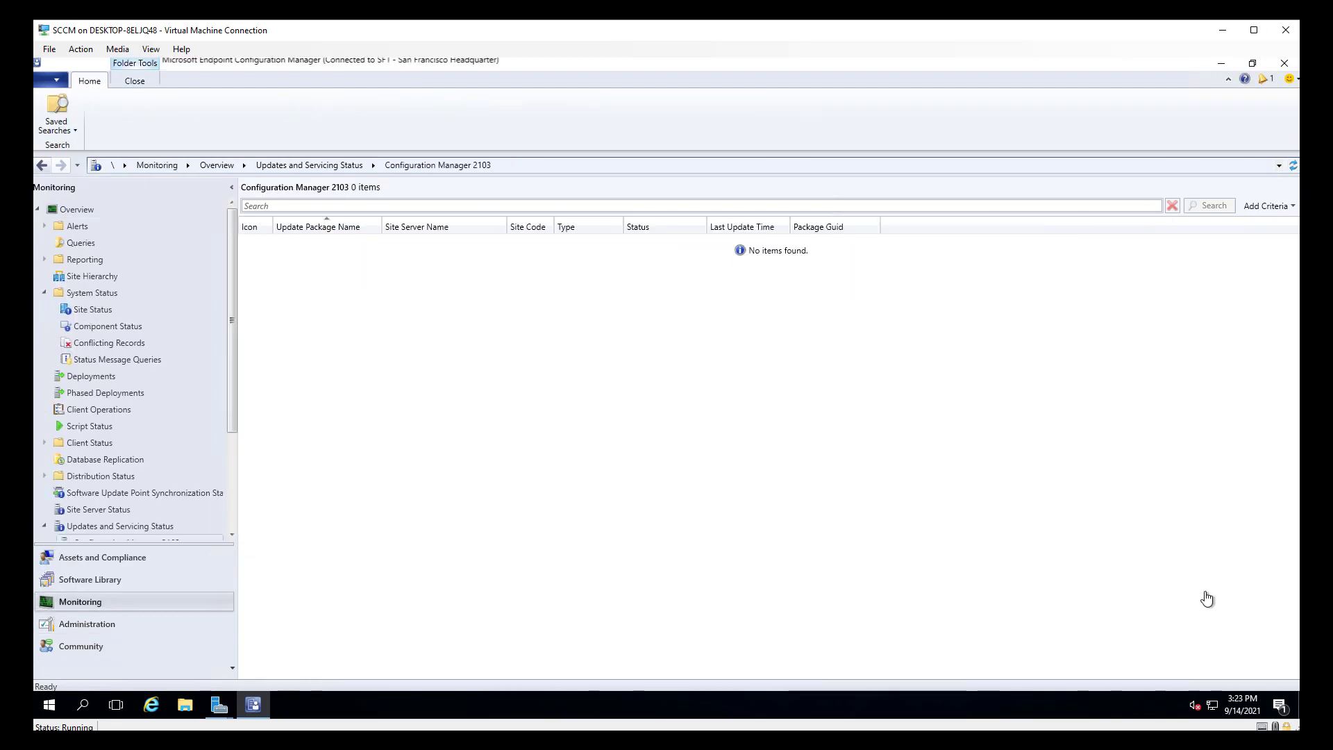
left_click(42, 165)
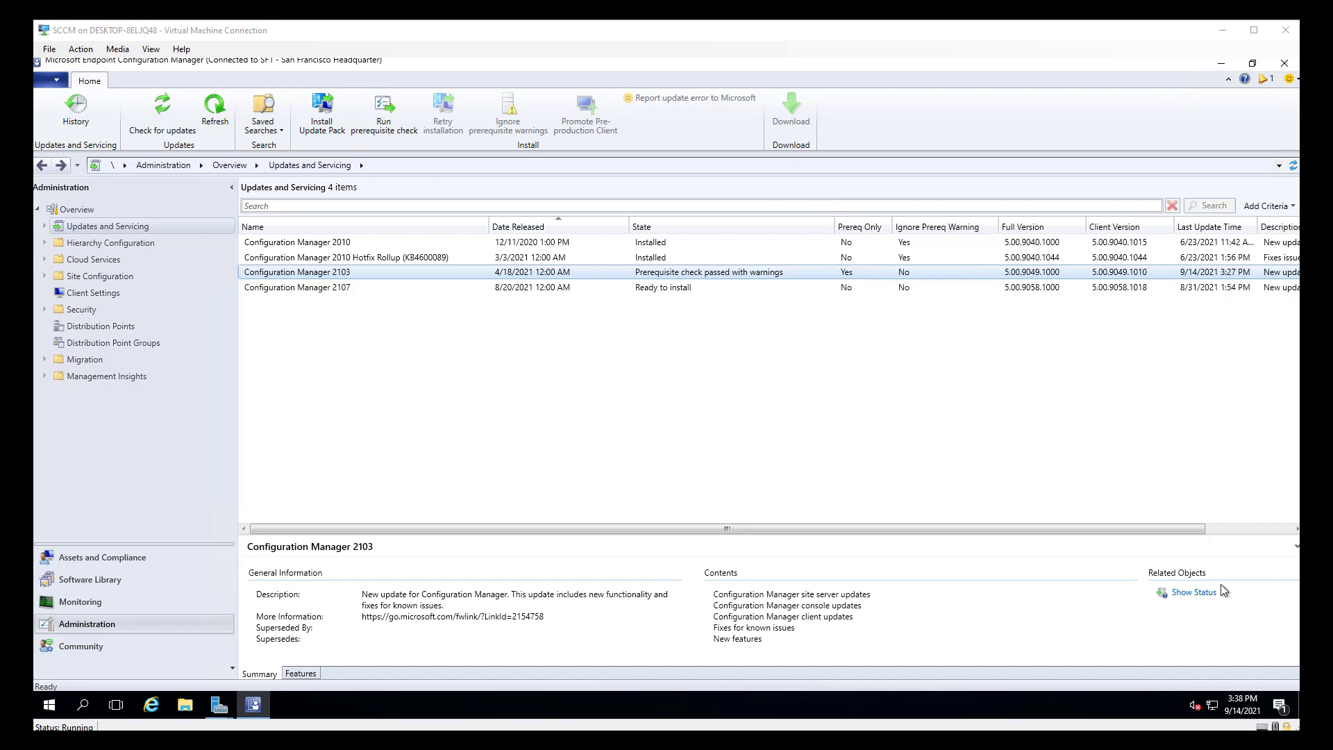
Open the detailed installation status of Configuration Manager 2103 and inspect the Microsoft Operations Management item under Prerequisite Check
left_click(1199, 593)
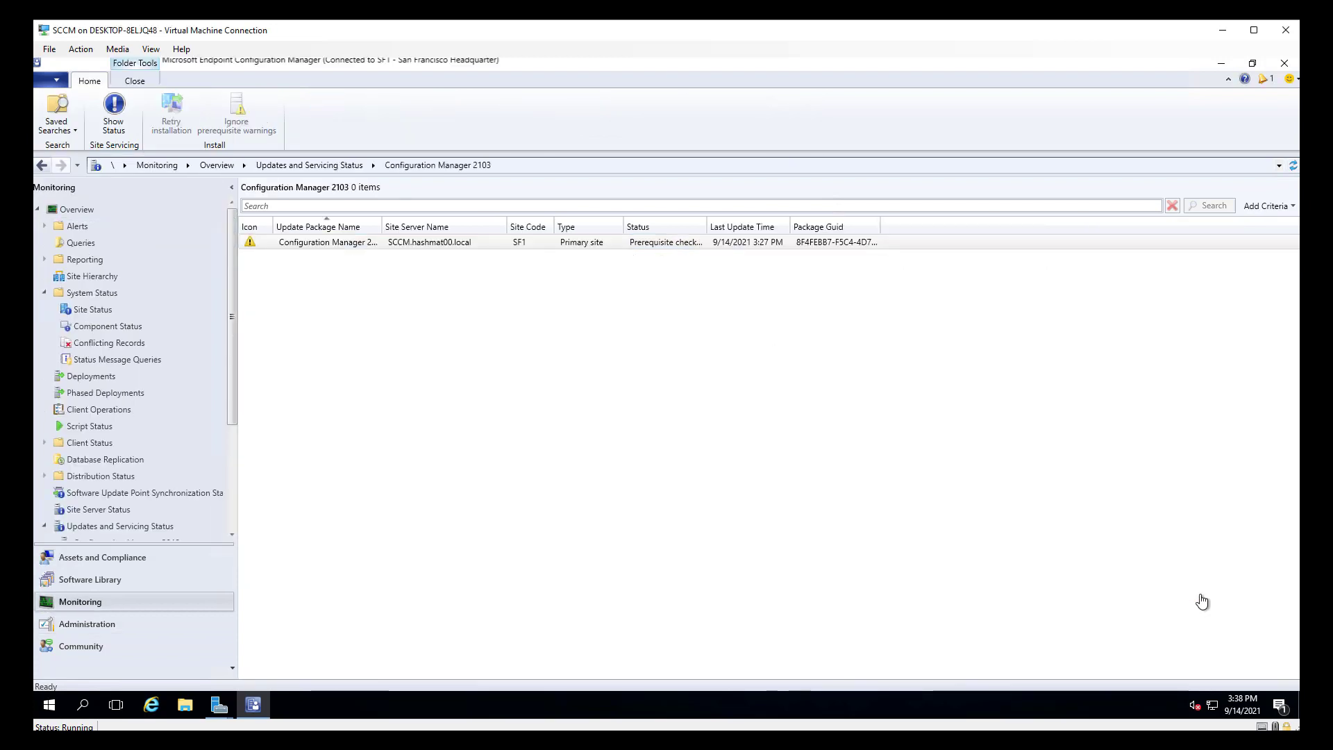
left_click(119, 131)
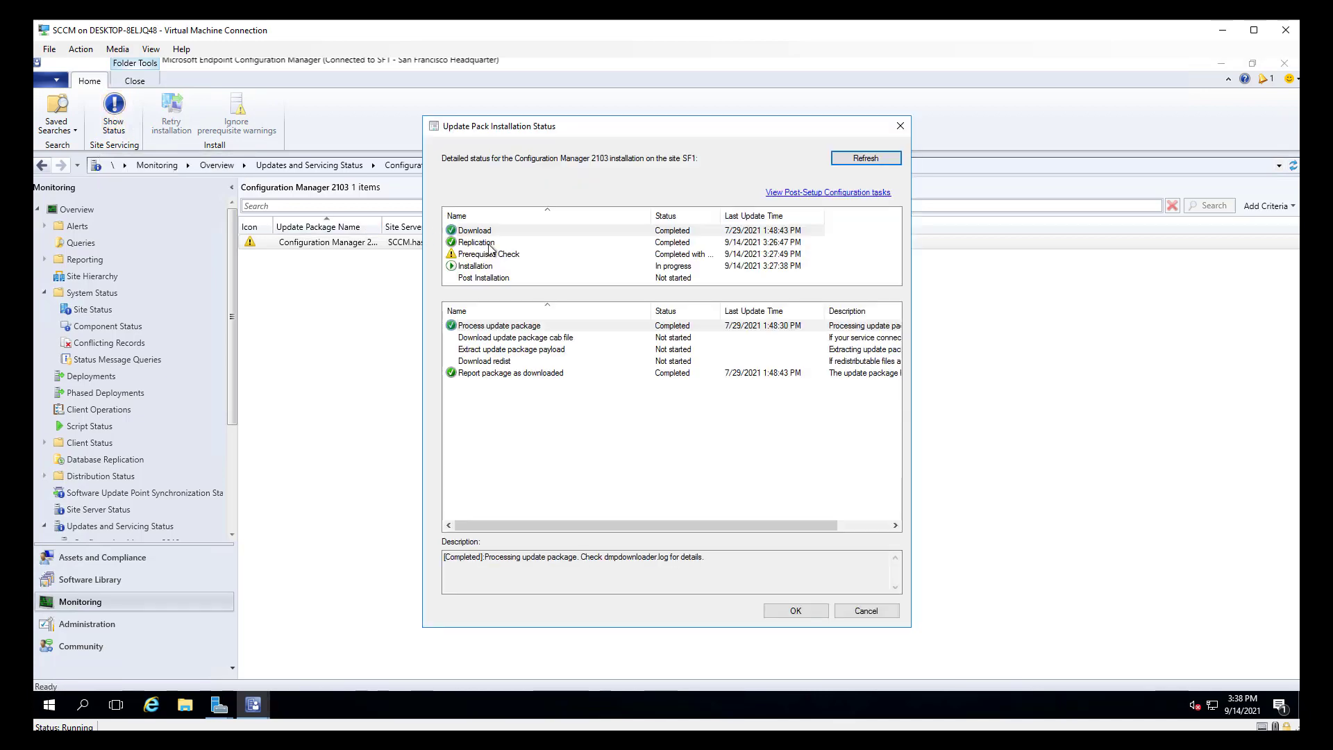
left_click(495, 254)
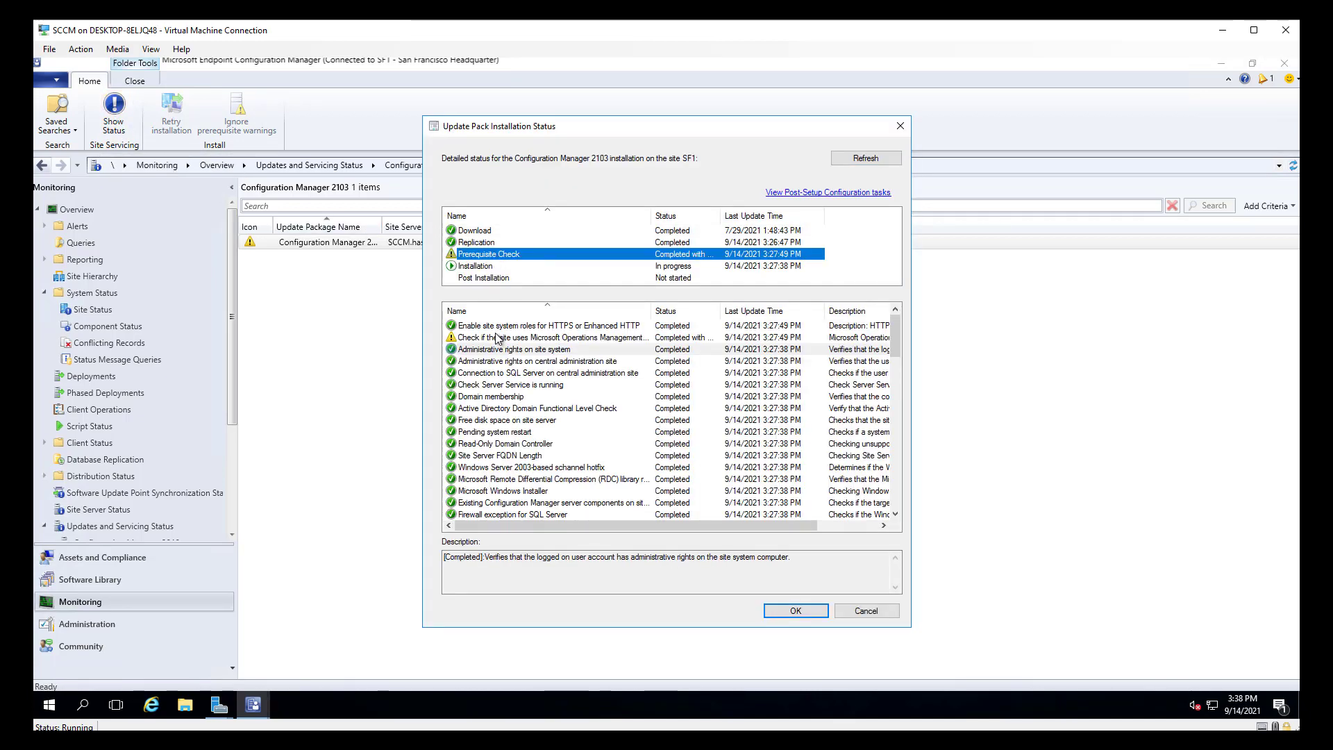
left_click(497, 338)
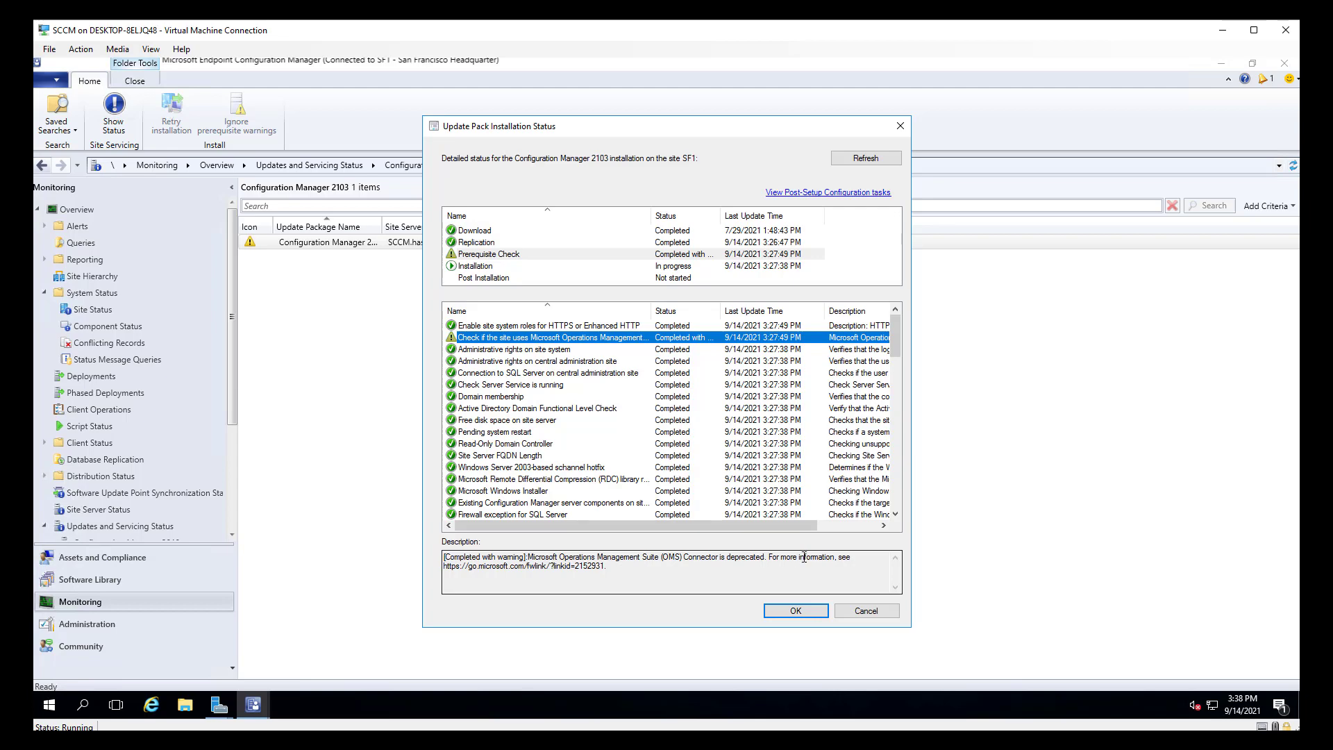
Review the other prerequisite results, including Administrative rights on site system, and close the Update Pack Installation Status window
left_click_drag(895, 346, 909, 310)
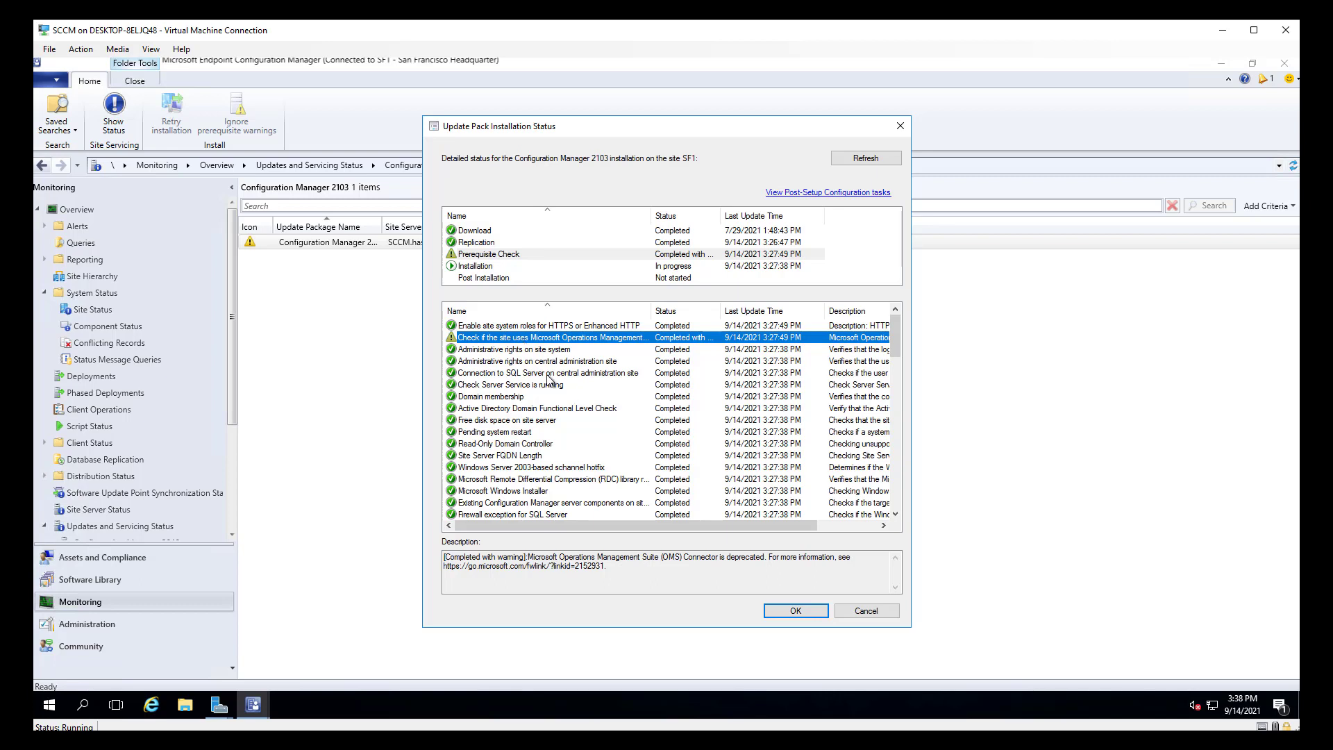
left_click(549, 348)
left_click(550, 338)
left_click(549, 349)
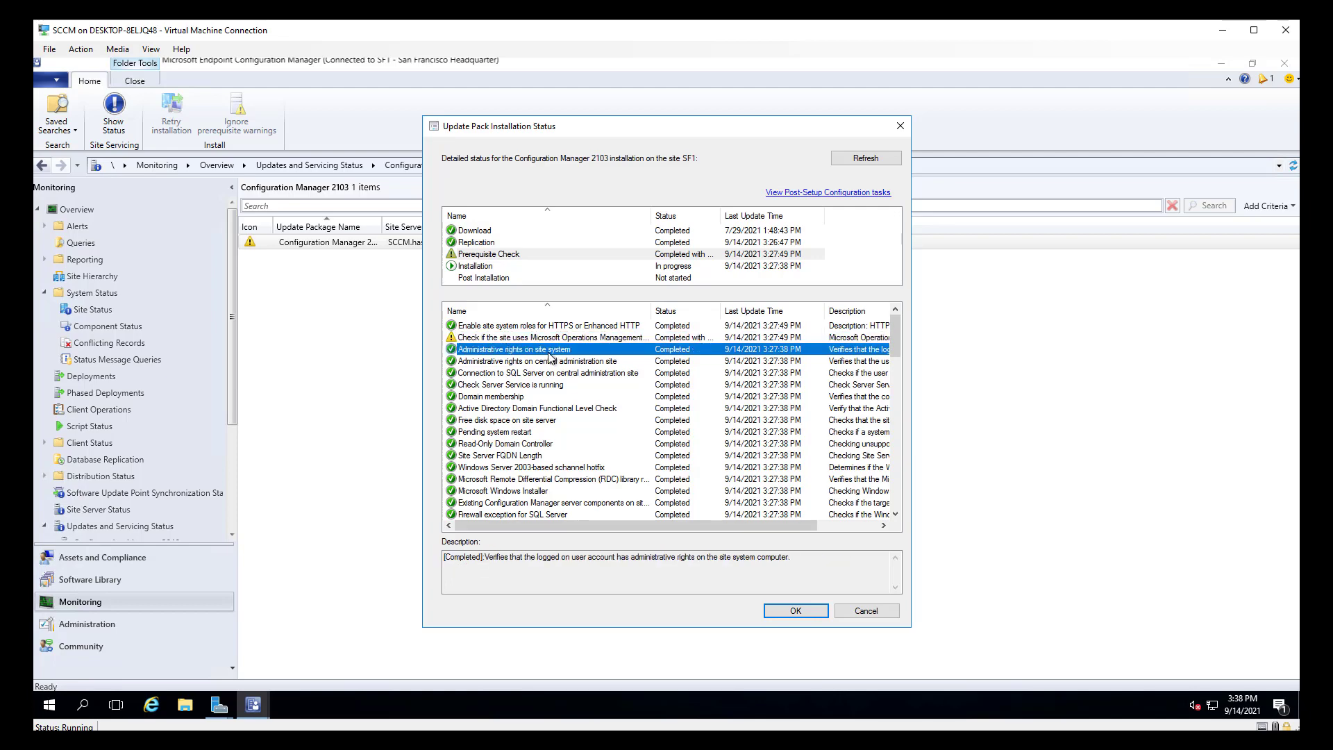
mouse_move(896, 338)
left_mouse_down()
mouse_move(883, 509)
mouse_move(893, 325)
left_mouse_up()
left_click(796, 611)
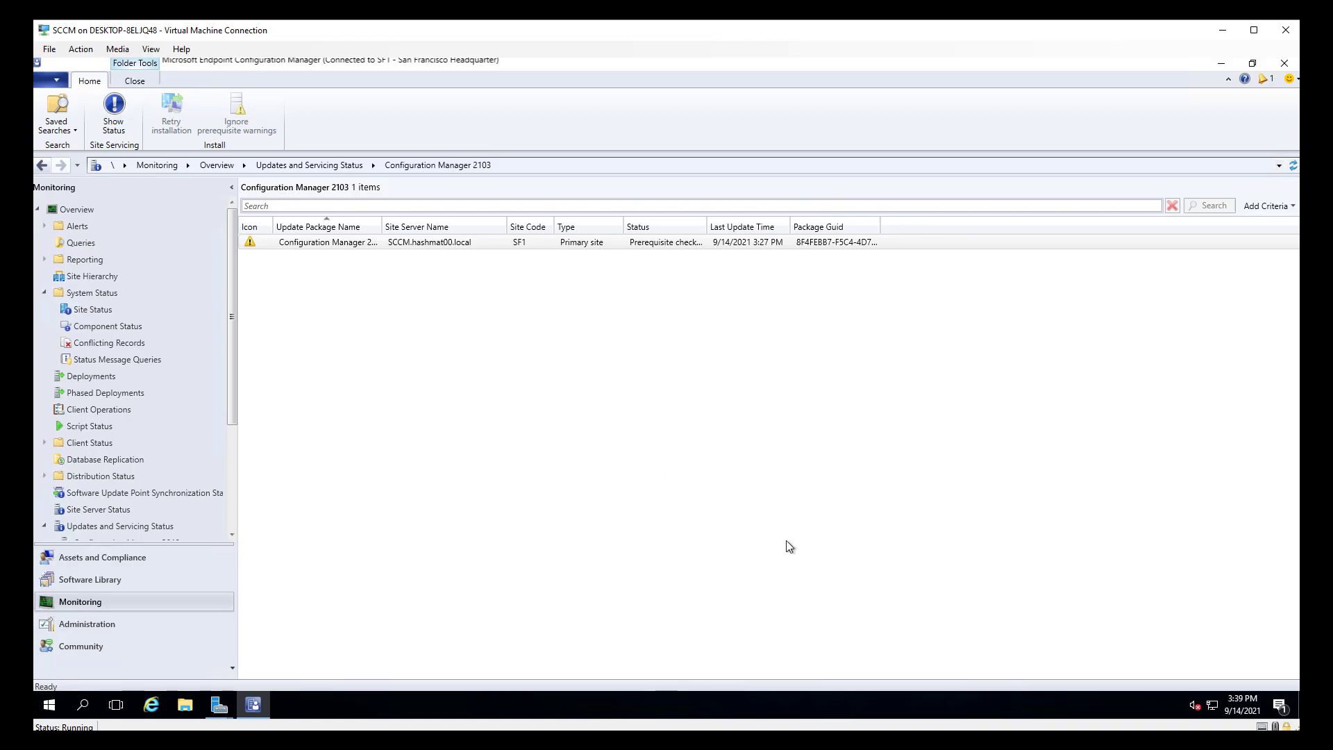
Switch to Chrome's "Checklist for 2103" page and look through the article's introduction and its Checklist section
mouse_move(844, 740)
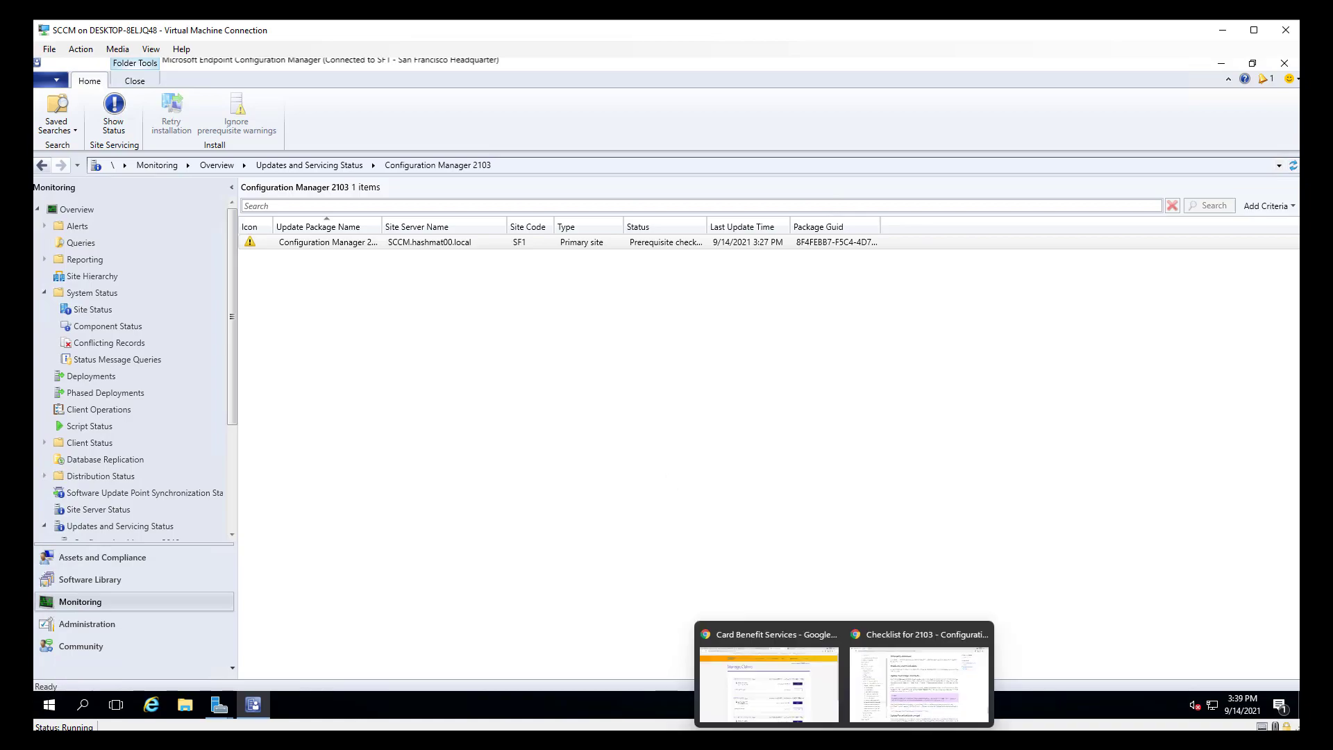
left_click(903, 701)
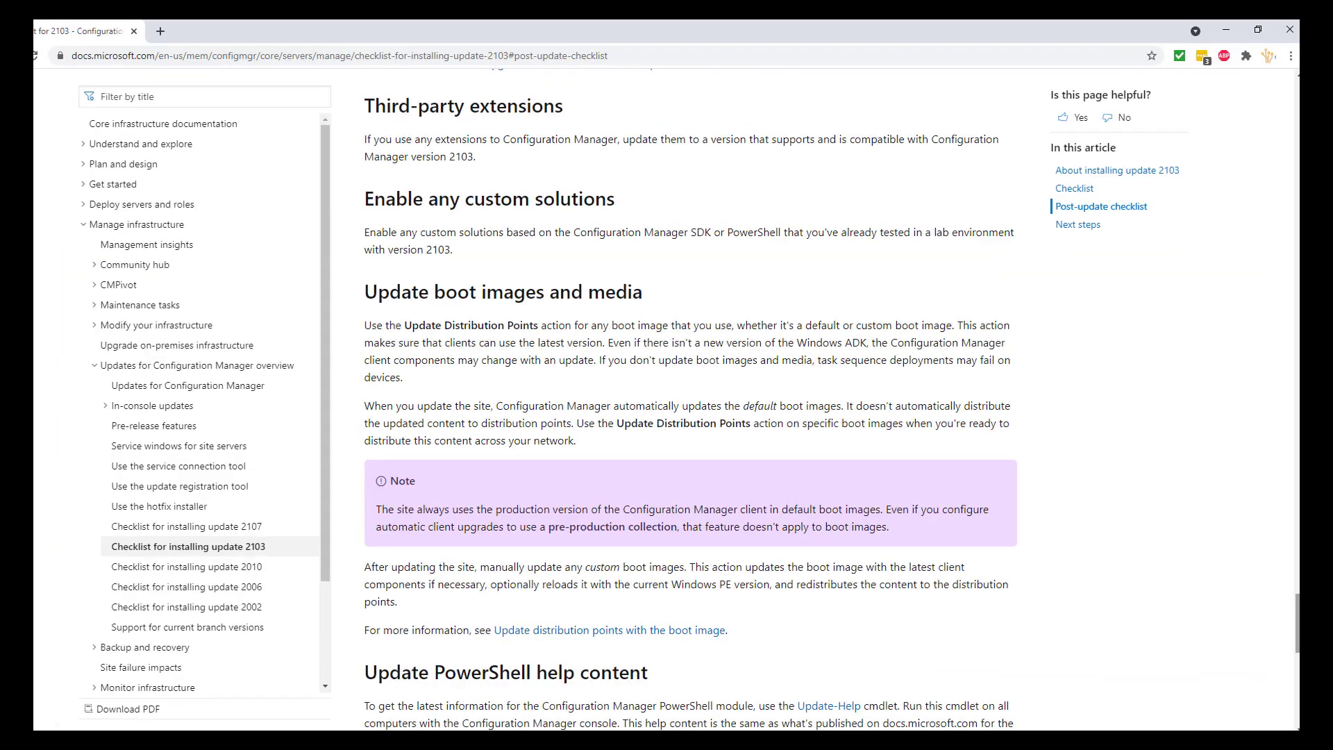
left_click_drag(1297, 624, 1297, 110)
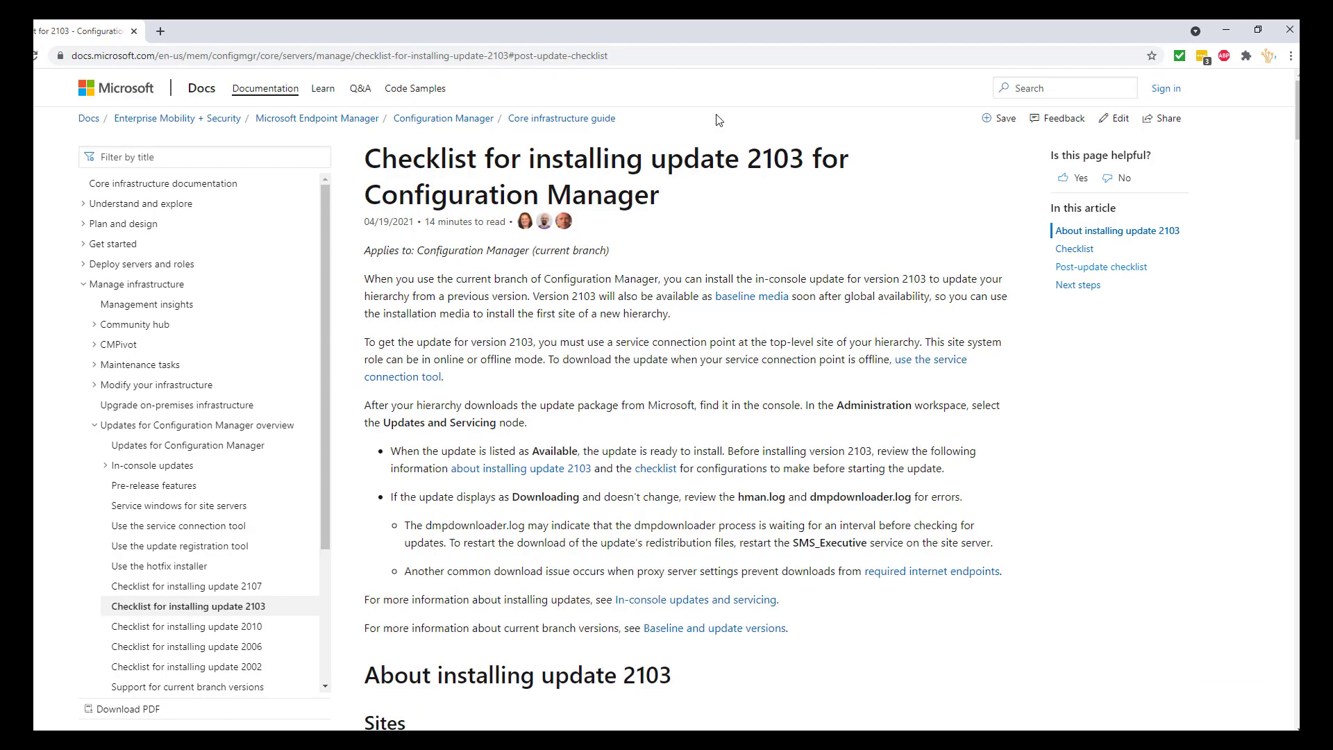
left_click_drag(650, 158, 840, 168)
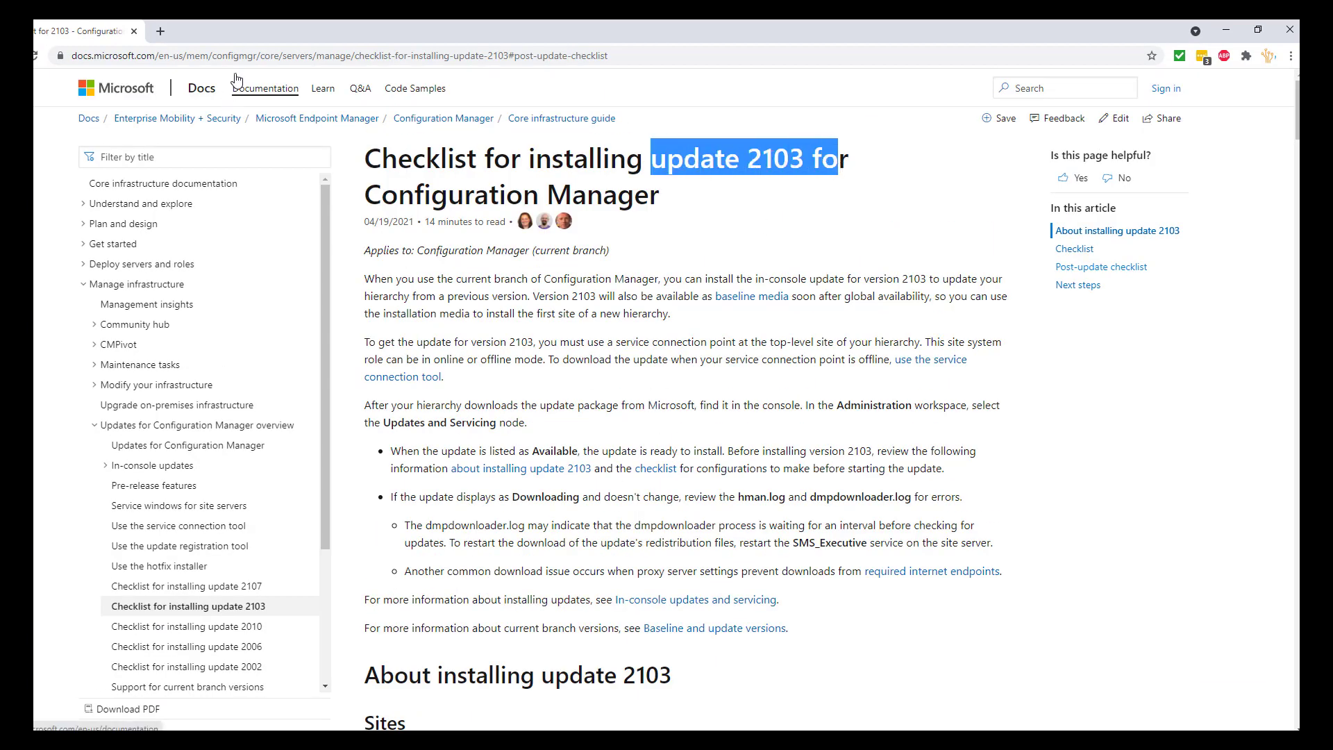
left_click(1085, 255)
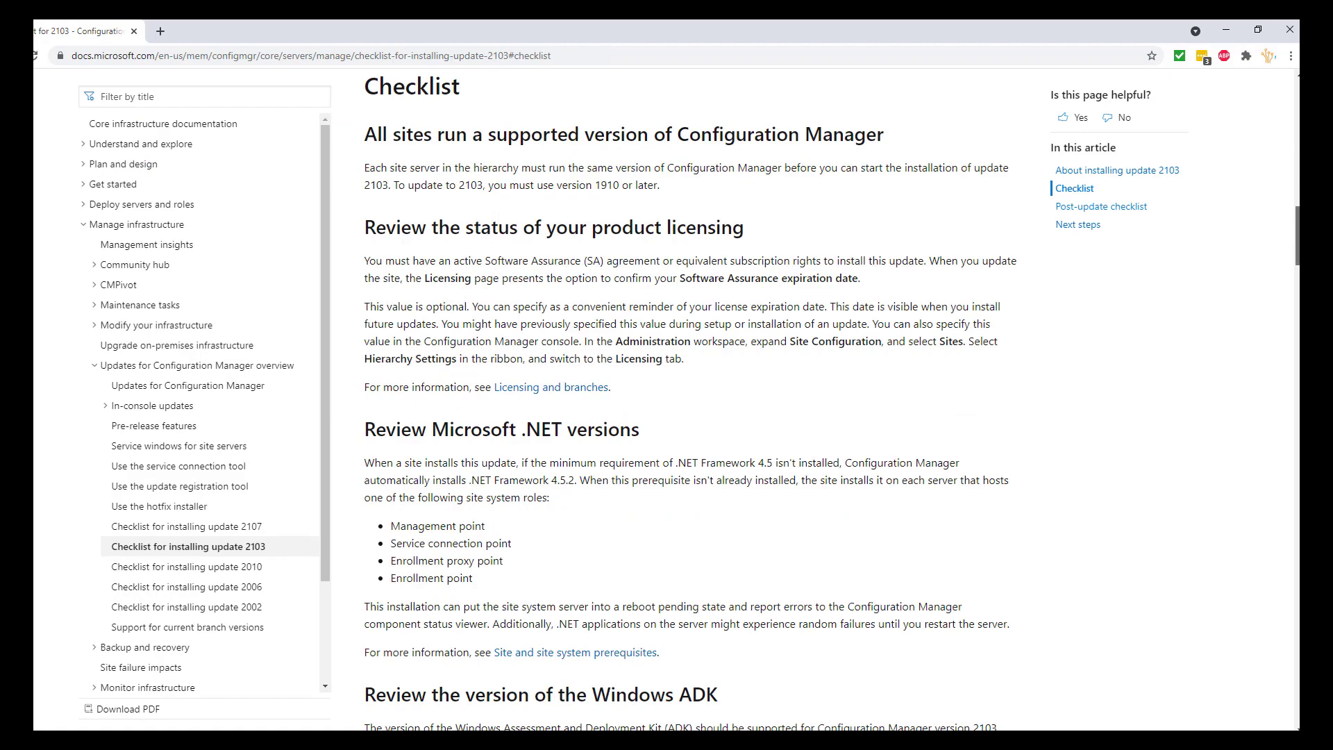
scroll(1224, 235, "down", 10)
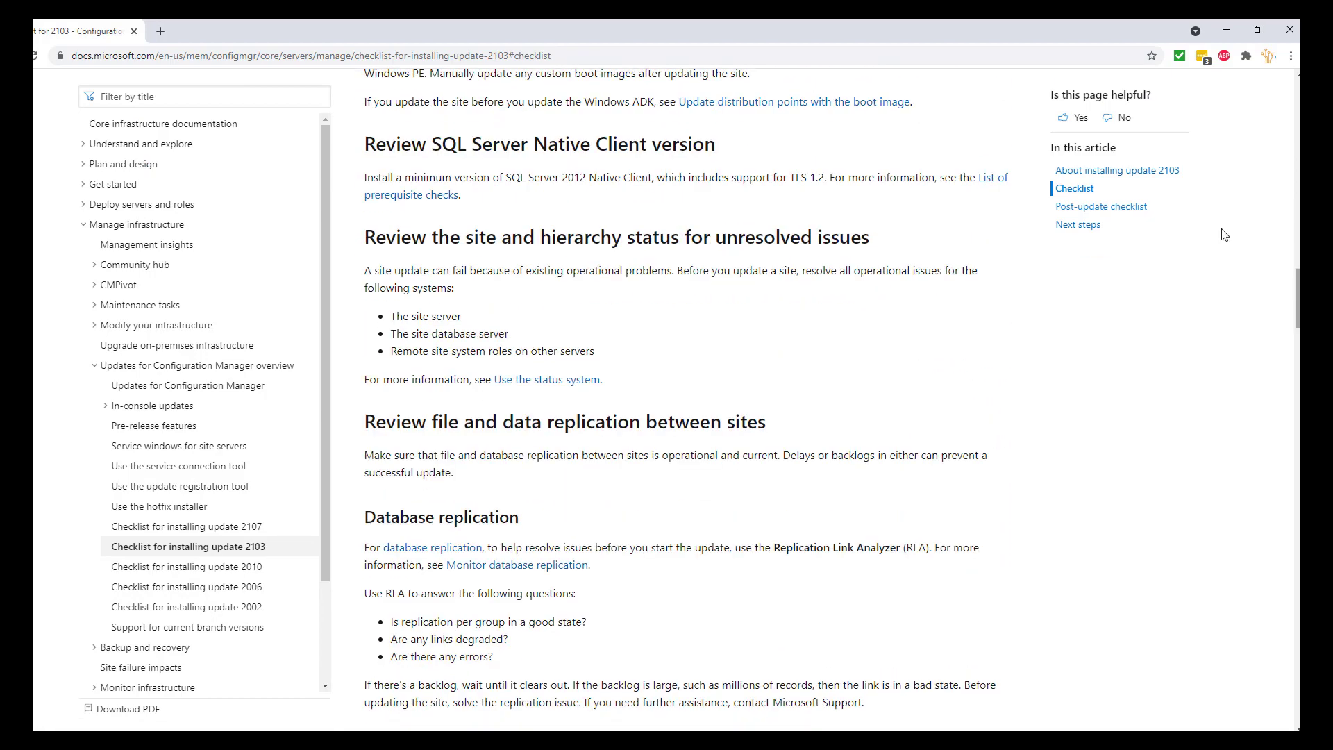
Review the article's Post-update checklist section down to Recommended content and return to the section's heading
left_click(1094, 209)
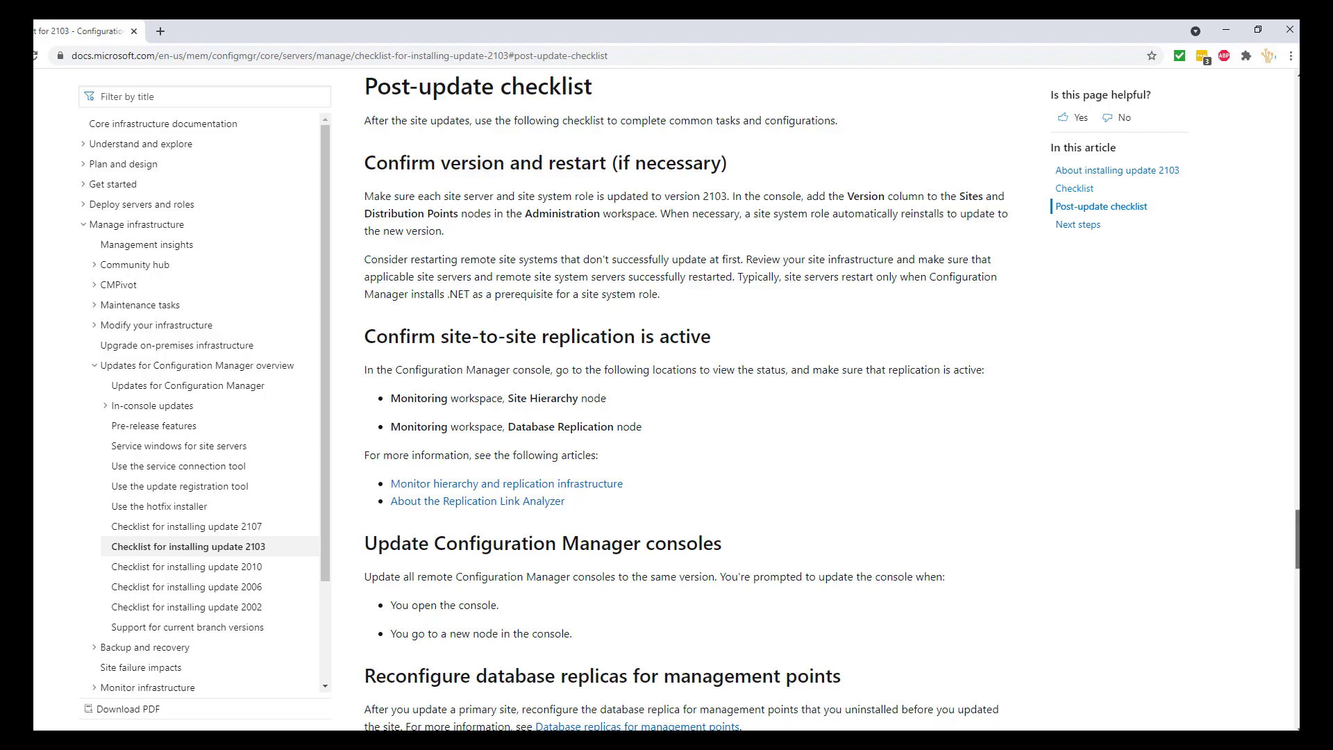
scroll(687, 396, "down", 13)
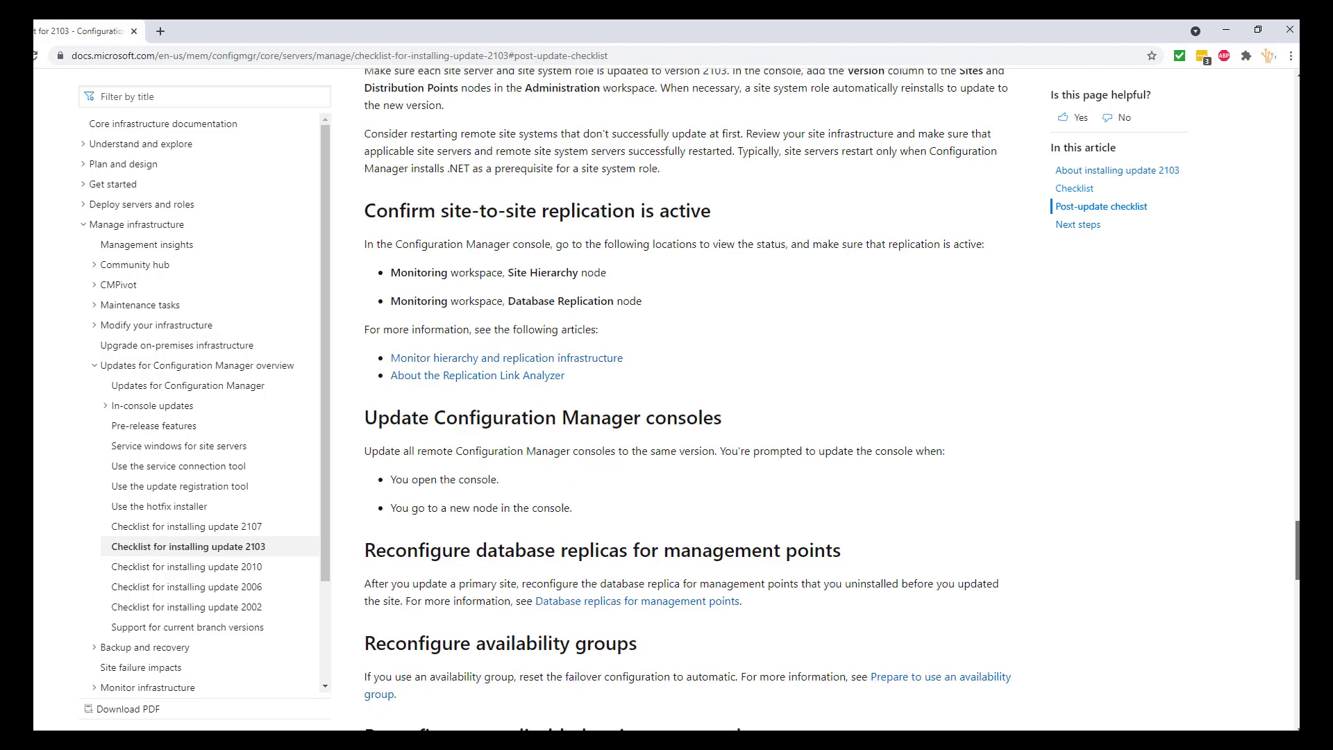
scroll(691, 398, "down", 3)
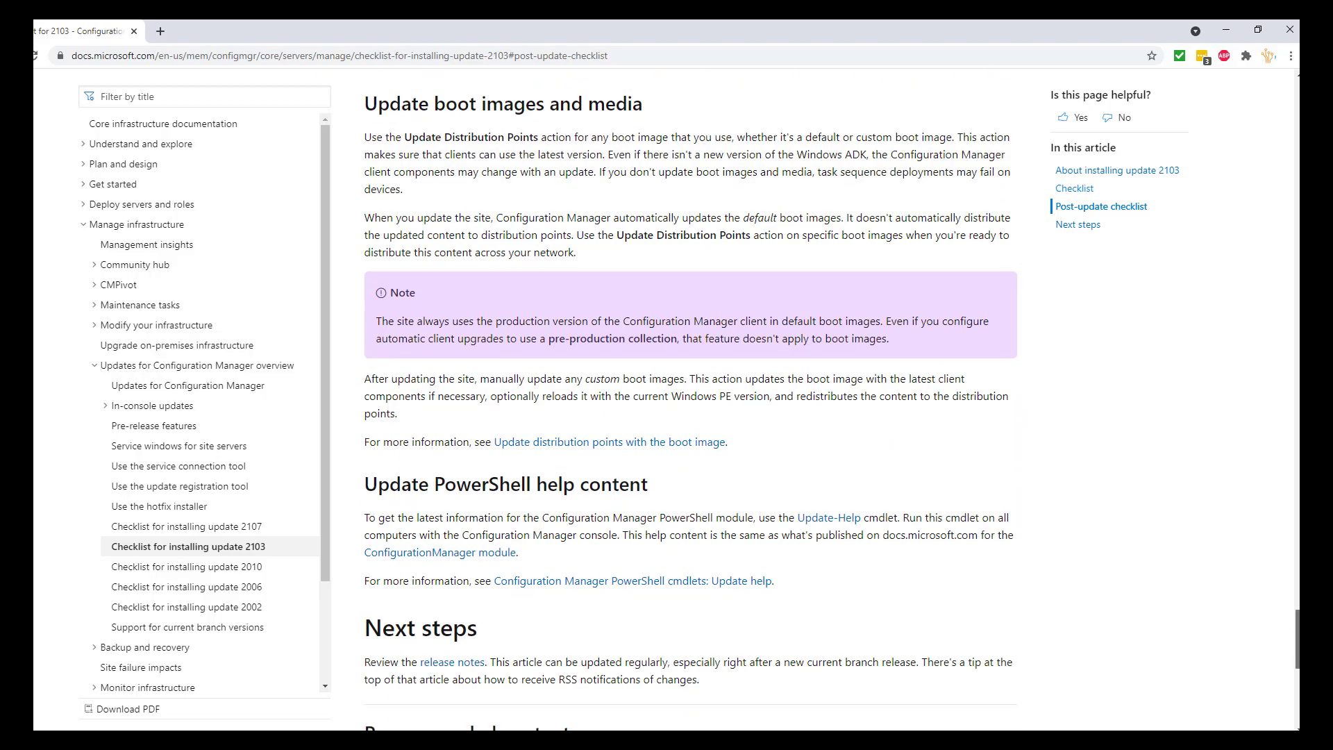
scroll(691, 398, "down", 4)
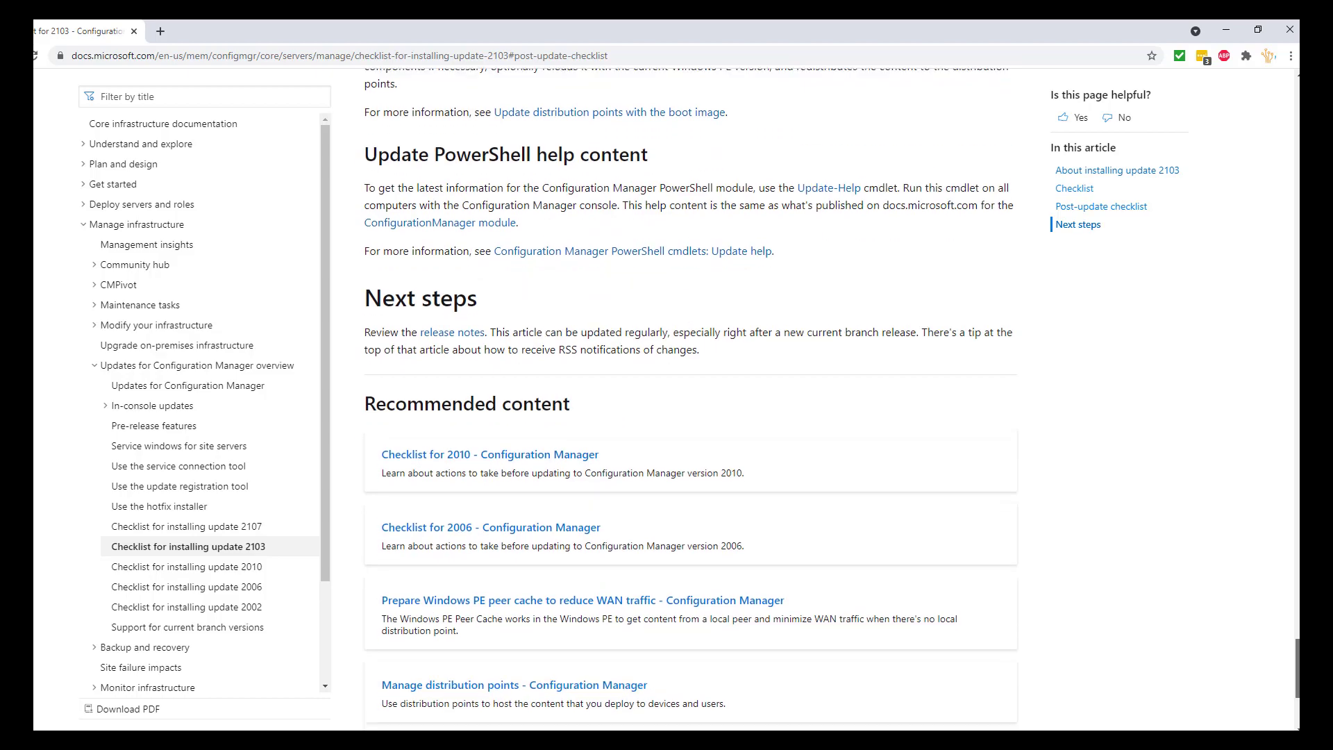
scroll(691, 398, "up", 20)
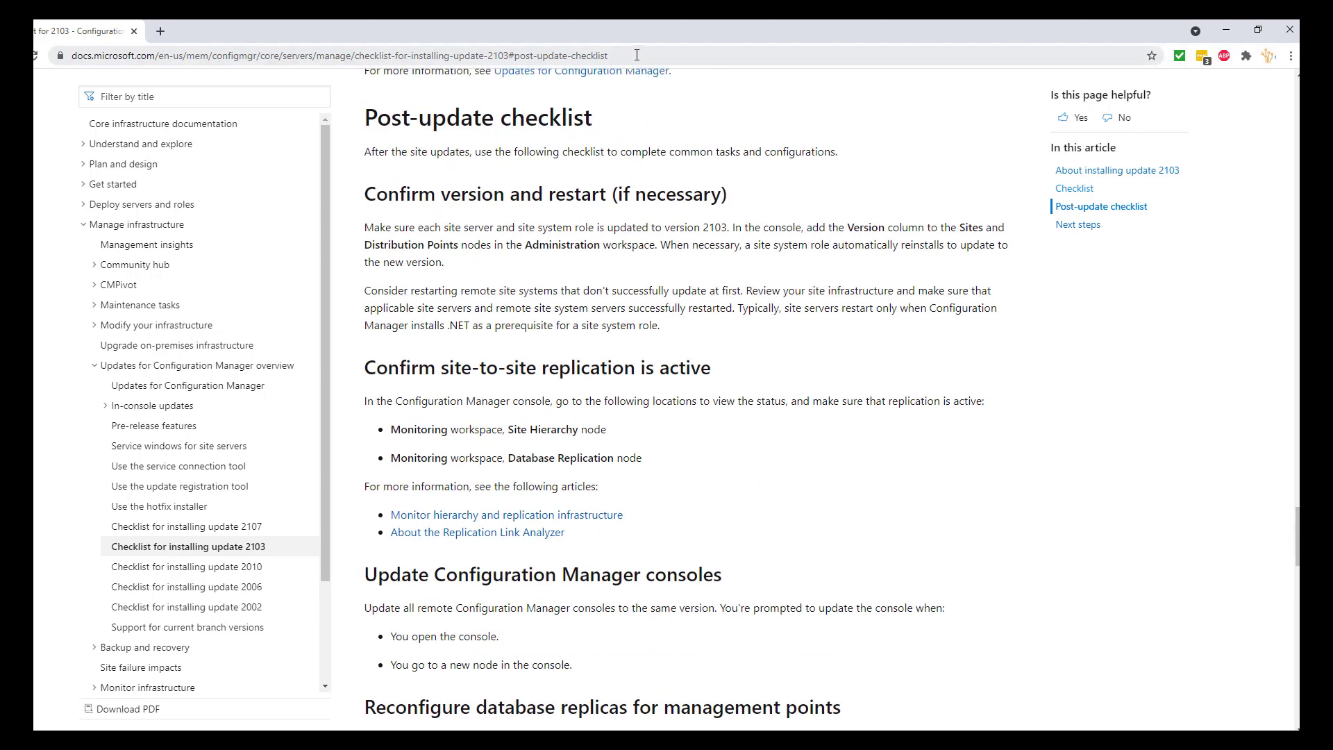
Return to the start of the article and highlight its title, "Checklist for installing update 2103 for Configuration Manager"
left_click_drag(1297, 536, 1297, 104)
left_click(792, 211)
left_click_drag(373, 167, 820, 167)
mouse_move(750, 195)
left_mouse_down()
mouse_move(721, 200)
mouse_move(744, 204)
left_mouse_up()
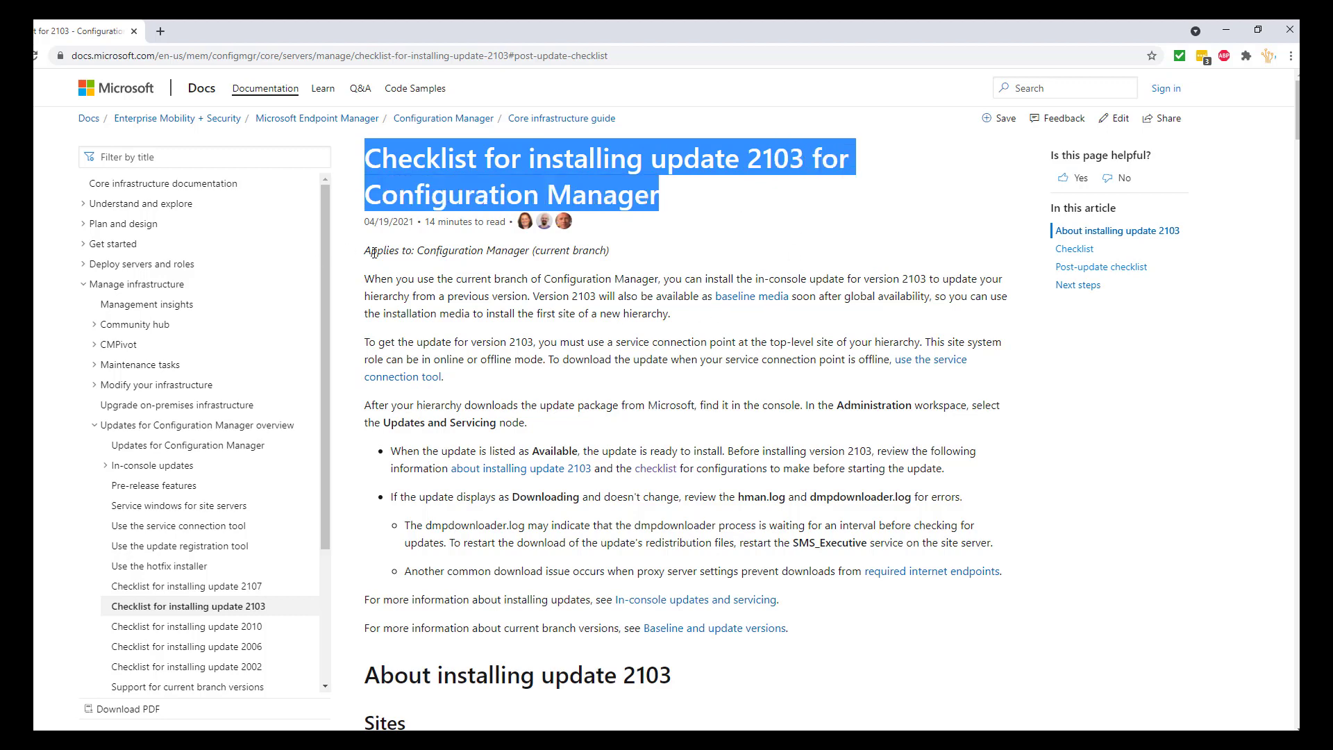
left_click_drag(375, 222, 420, 234)
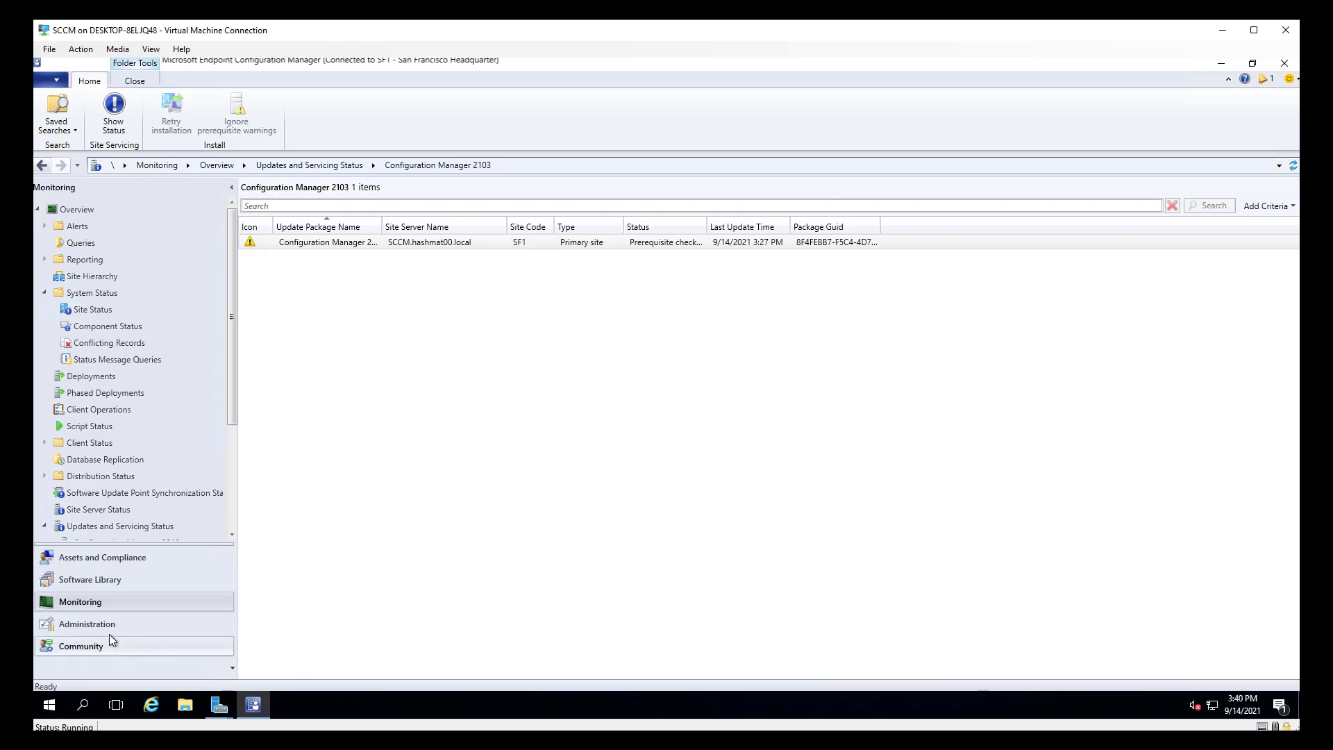
Start installing the Configuration Manager 2103 update pack from Administration despite the newer pack, and set it to ignore prerequisite check warnings
left_click(97, 622)
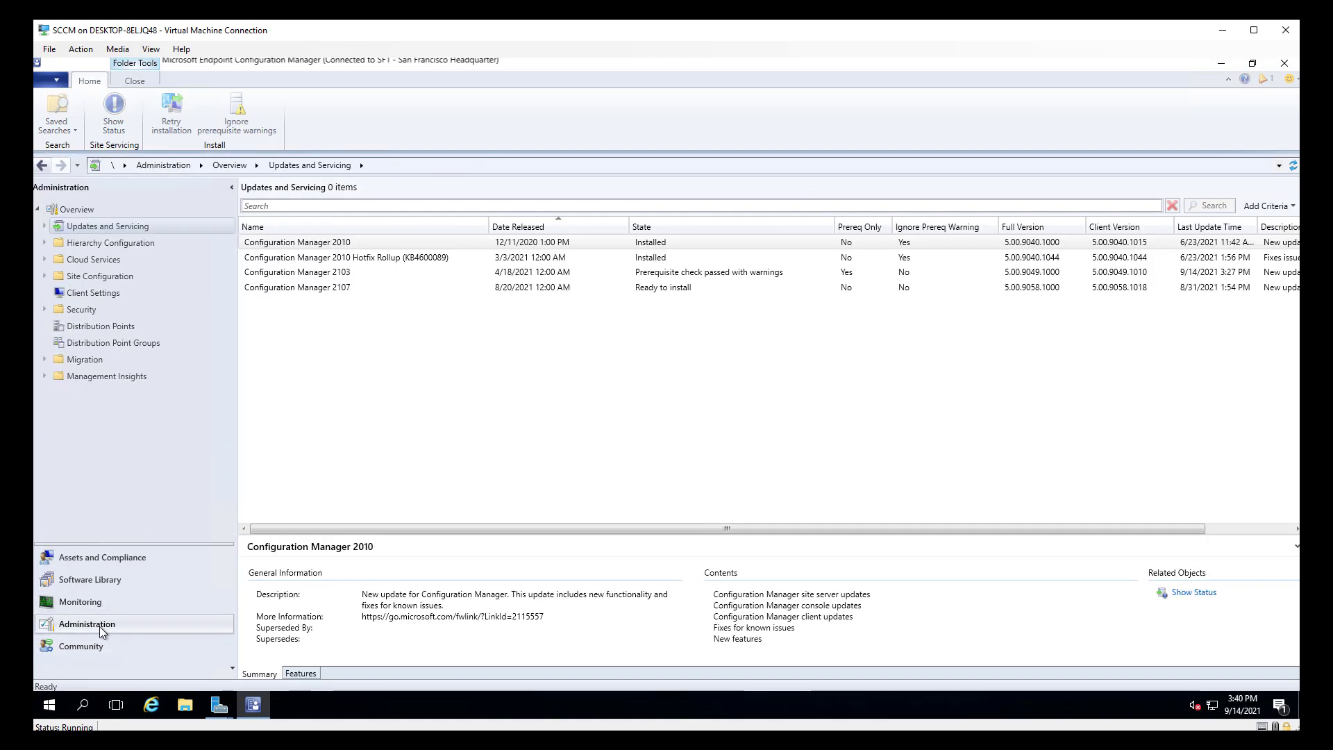
left_click(346, 271)
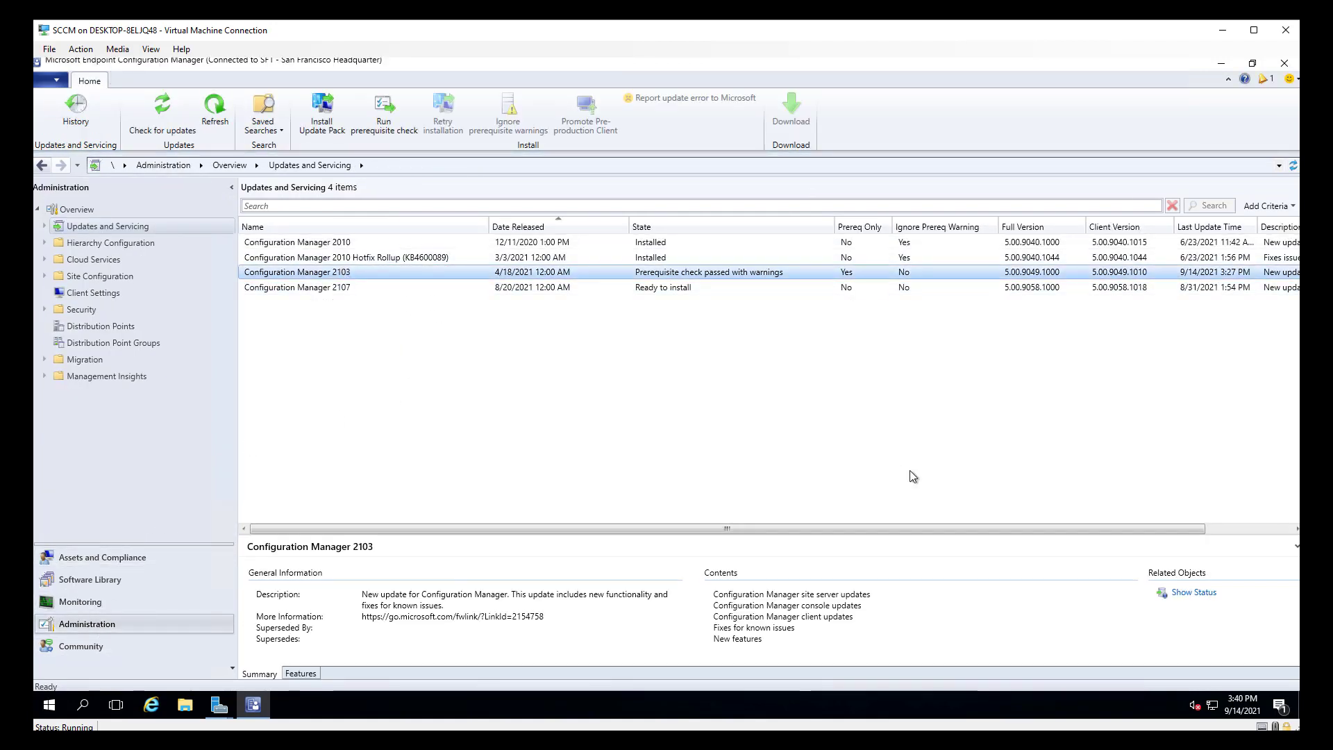
right_click(358, 277)
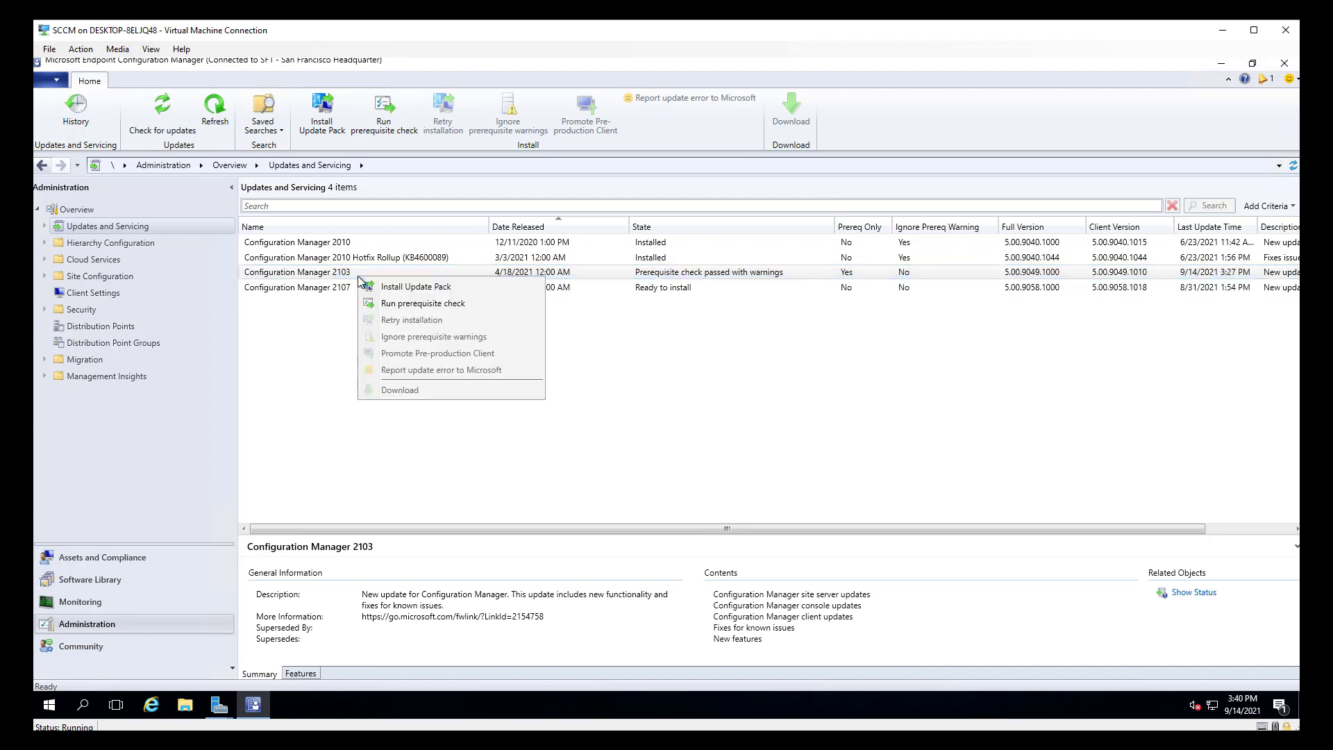
left_click(398, 288)
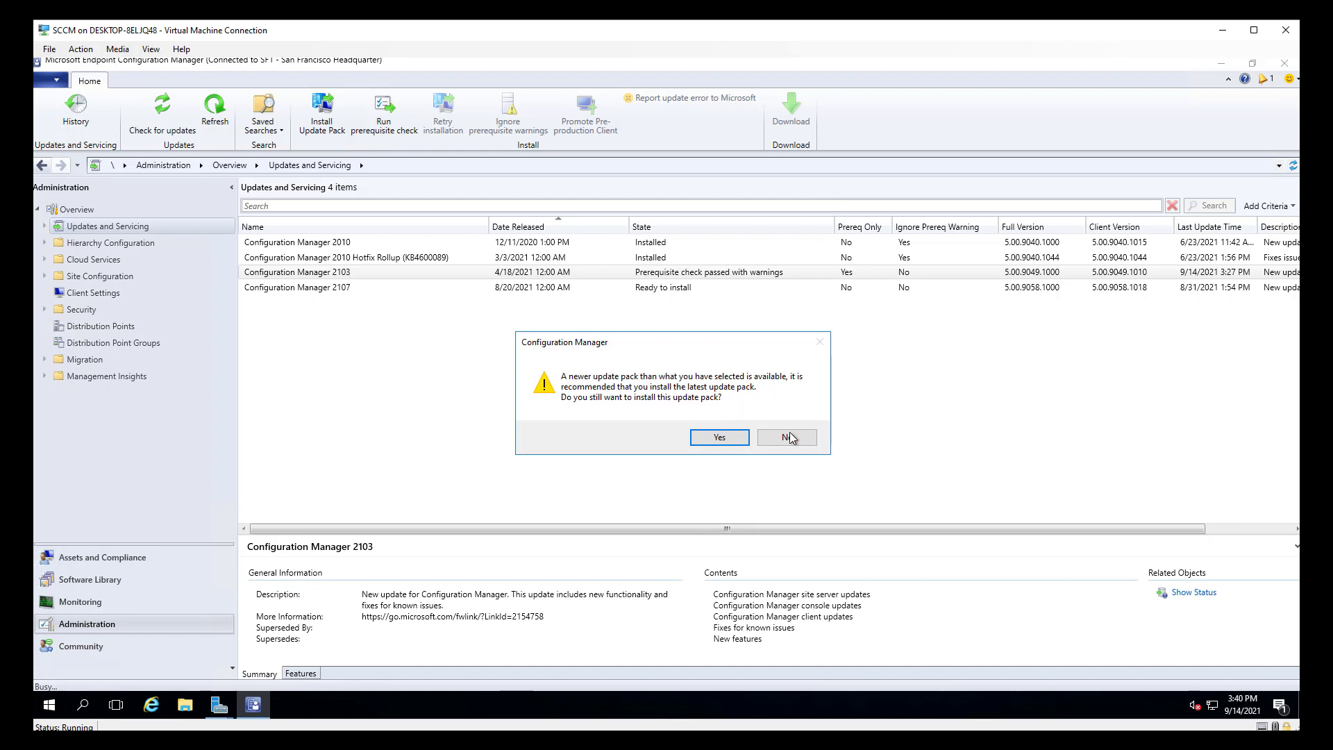
left_click(726, 437)
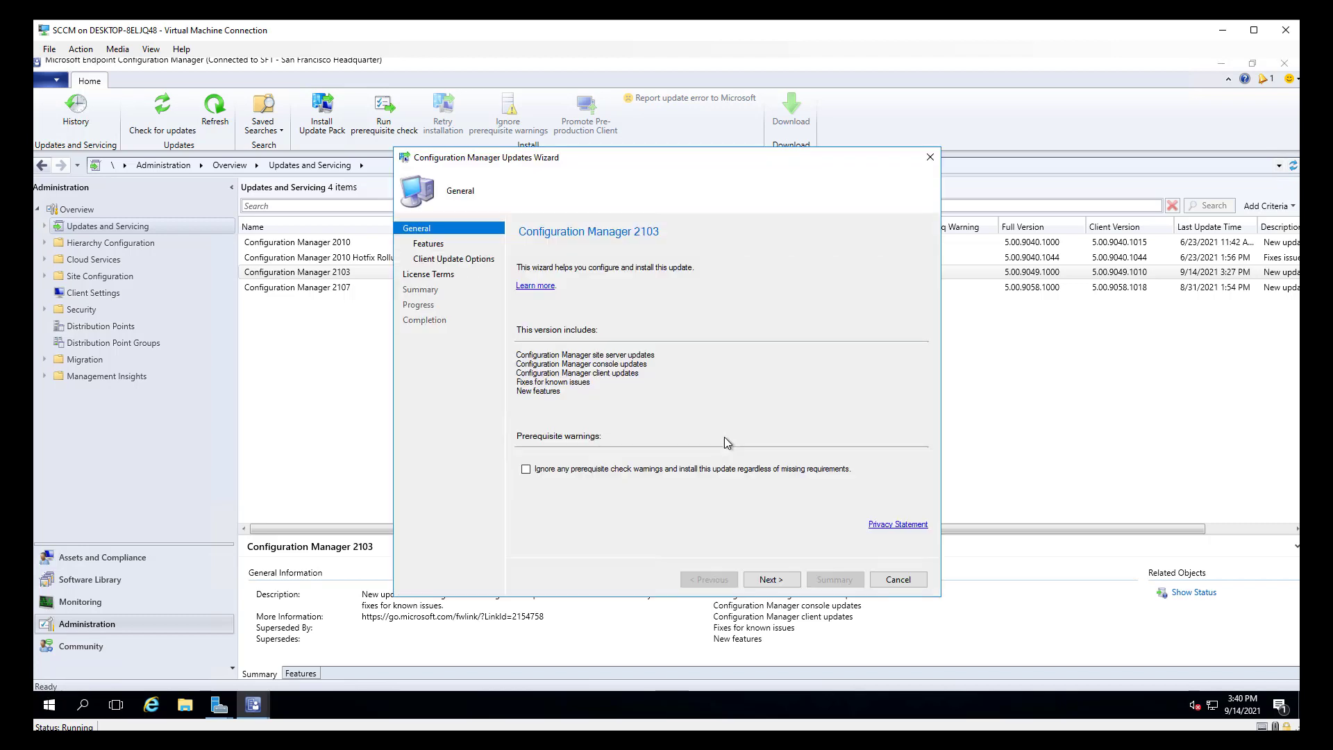
left_click(527, 470)
left_click(772, 580)
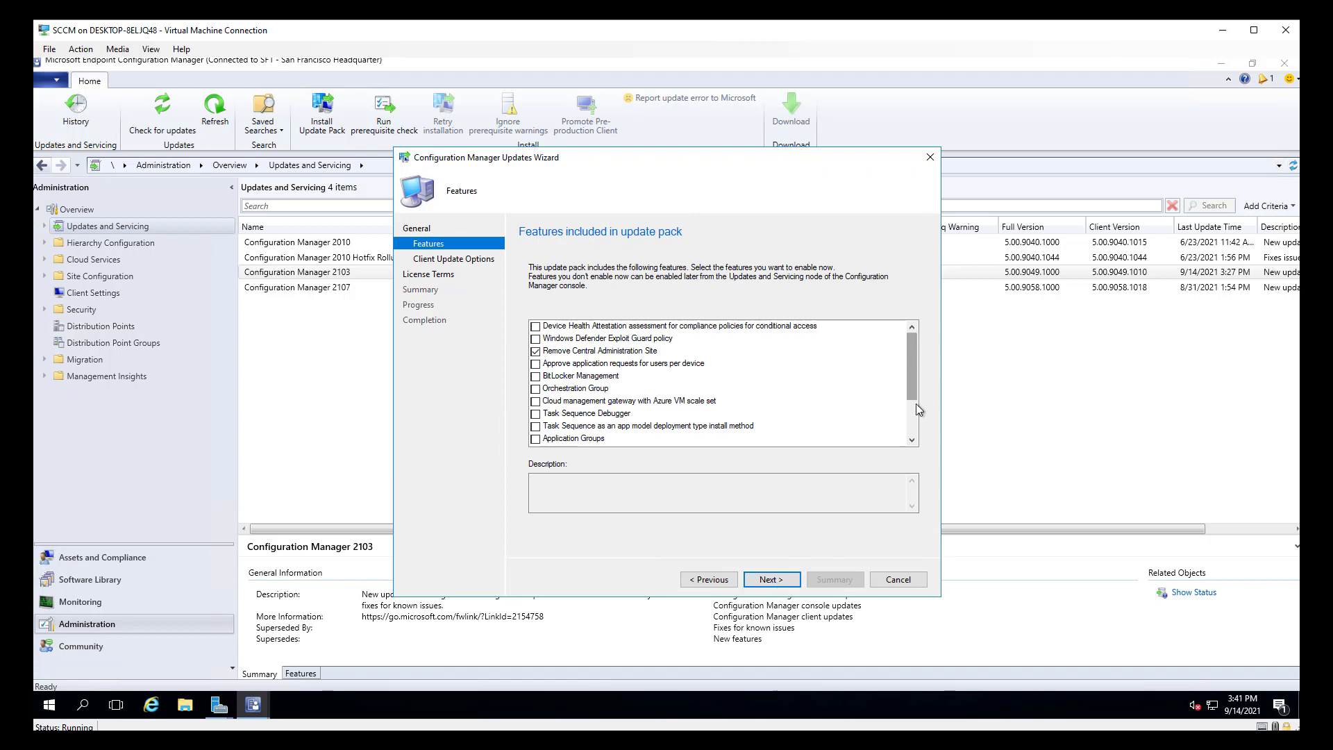
Look through the whole list of features included in the update pack and return to its start
left_click_drag(909, 377, 912, 447)
left_click_drag(912, 387, 912, 353)
mouse_move(911, 352)
left_mouse_down()
mouse_move(907, 401)
mouse_move(910, 360)
left_mouse_up()
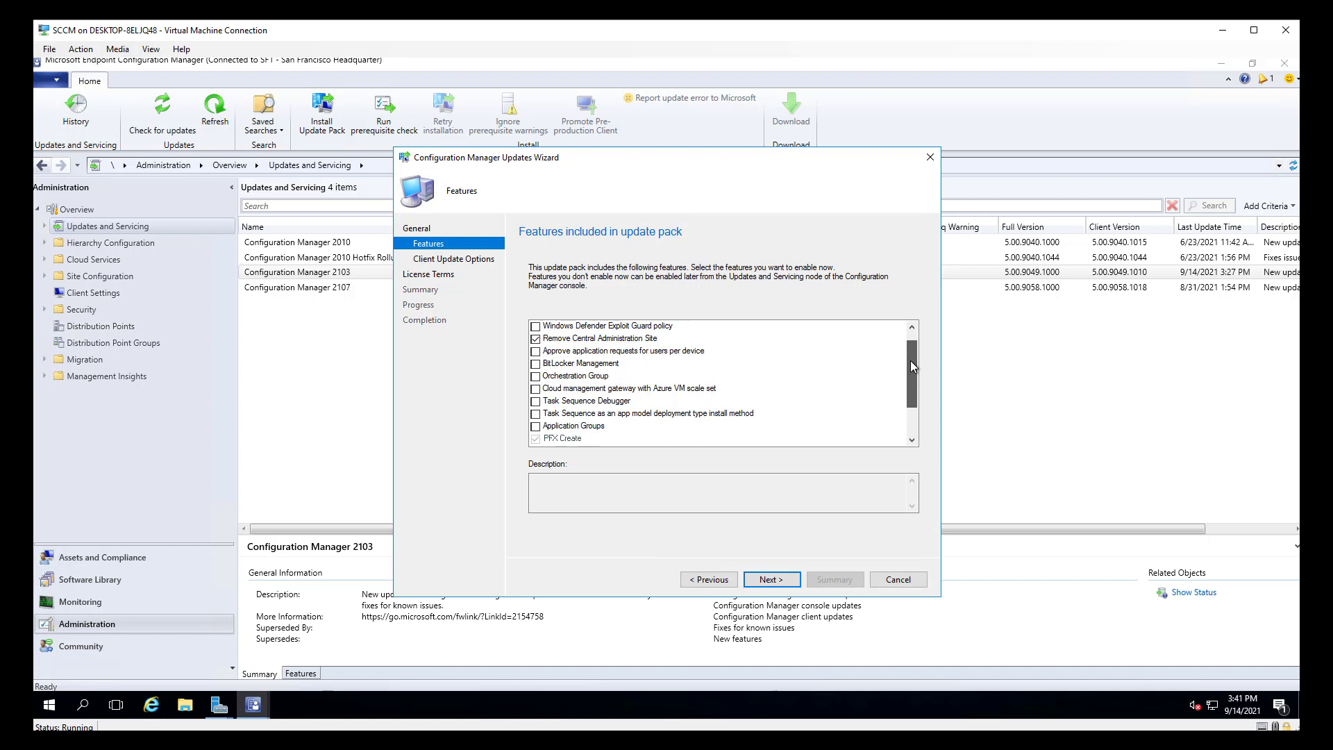
left_click_drag(910, 361, 914, 342)
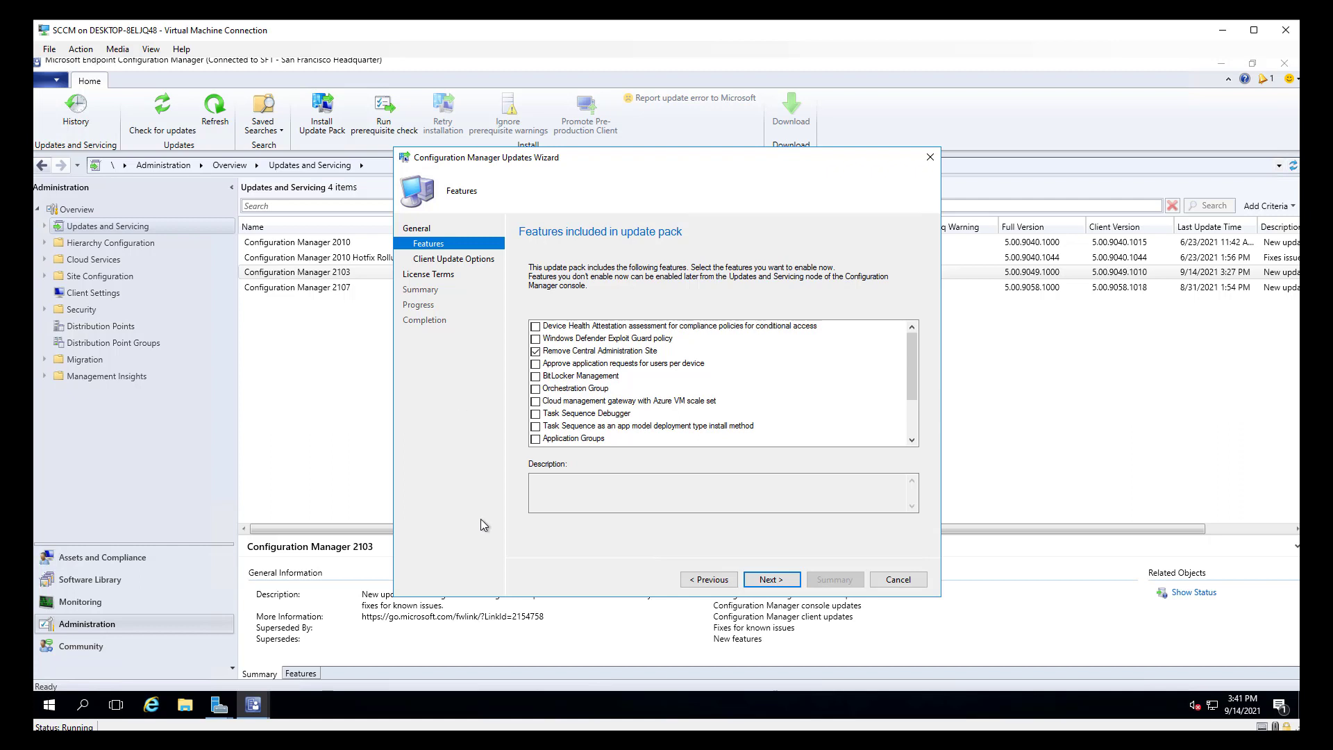
Return to the console window and highlight the More Information link in the Configuration Manager 2103 summary
left_click(428, 621)
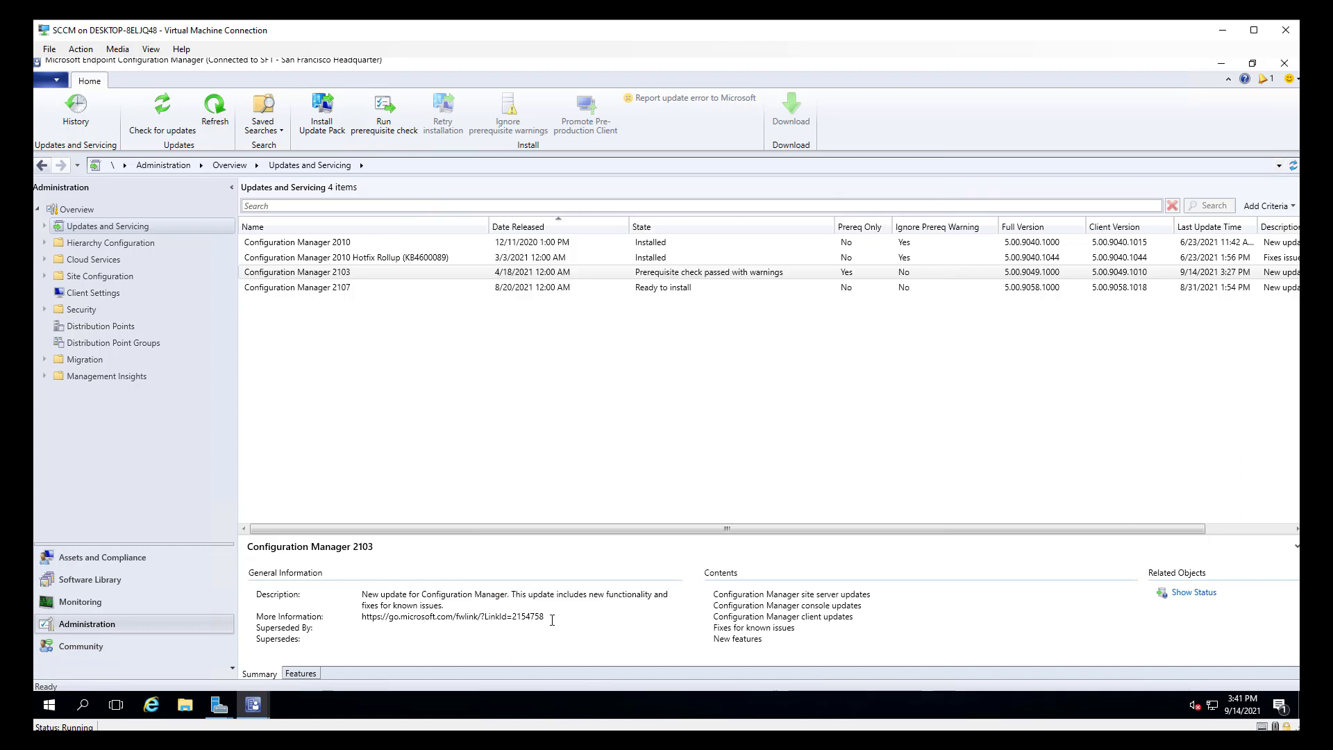
left_click_drag(542, 617, 379, 615)
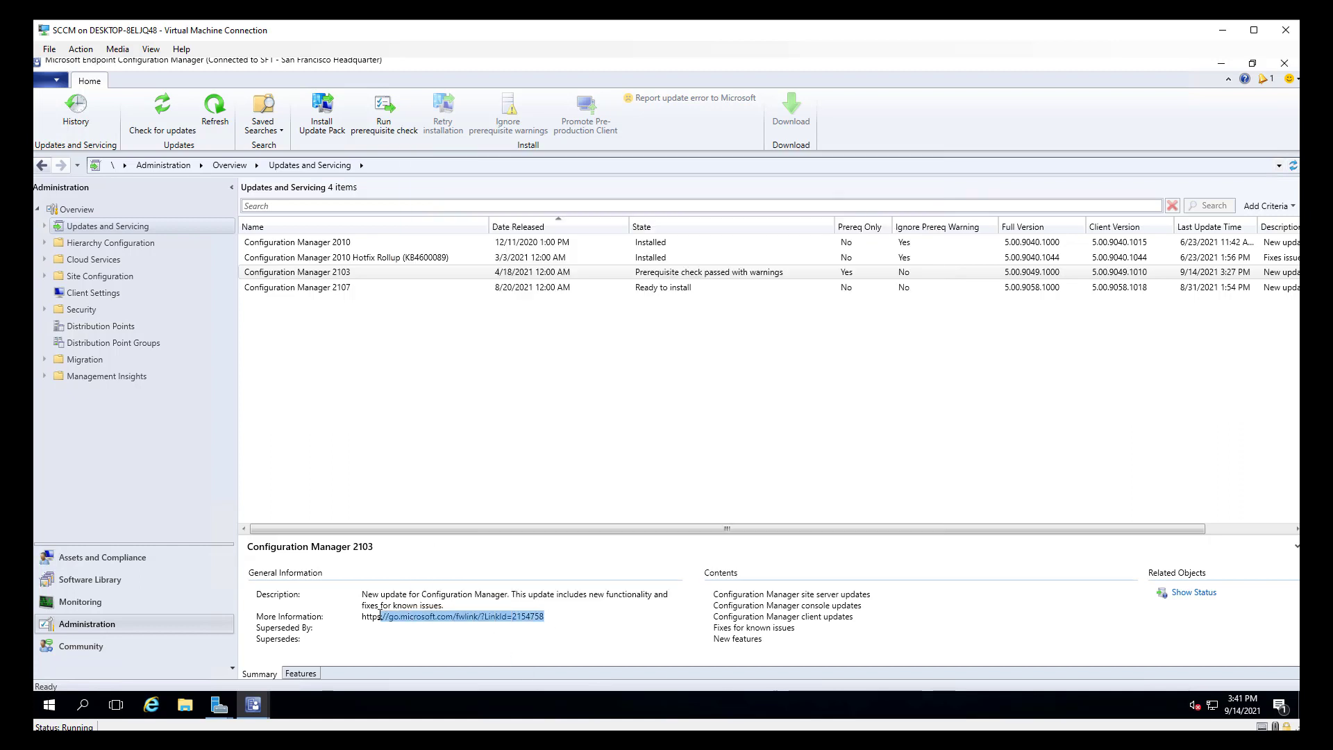
left_click(475, 608)
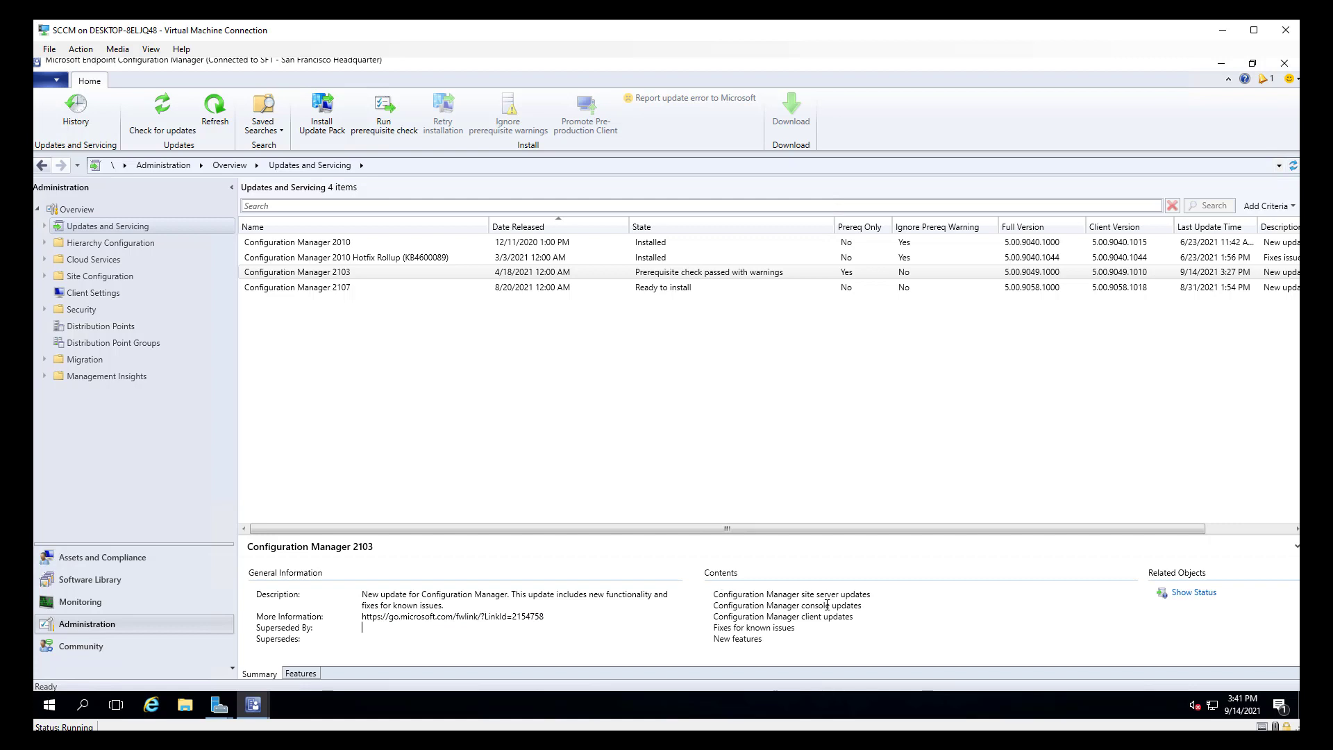
Review the feature list of Configuration Manager 2103 with an enlarged details area and wider columns, and return to its summary
left_click(360, 271)
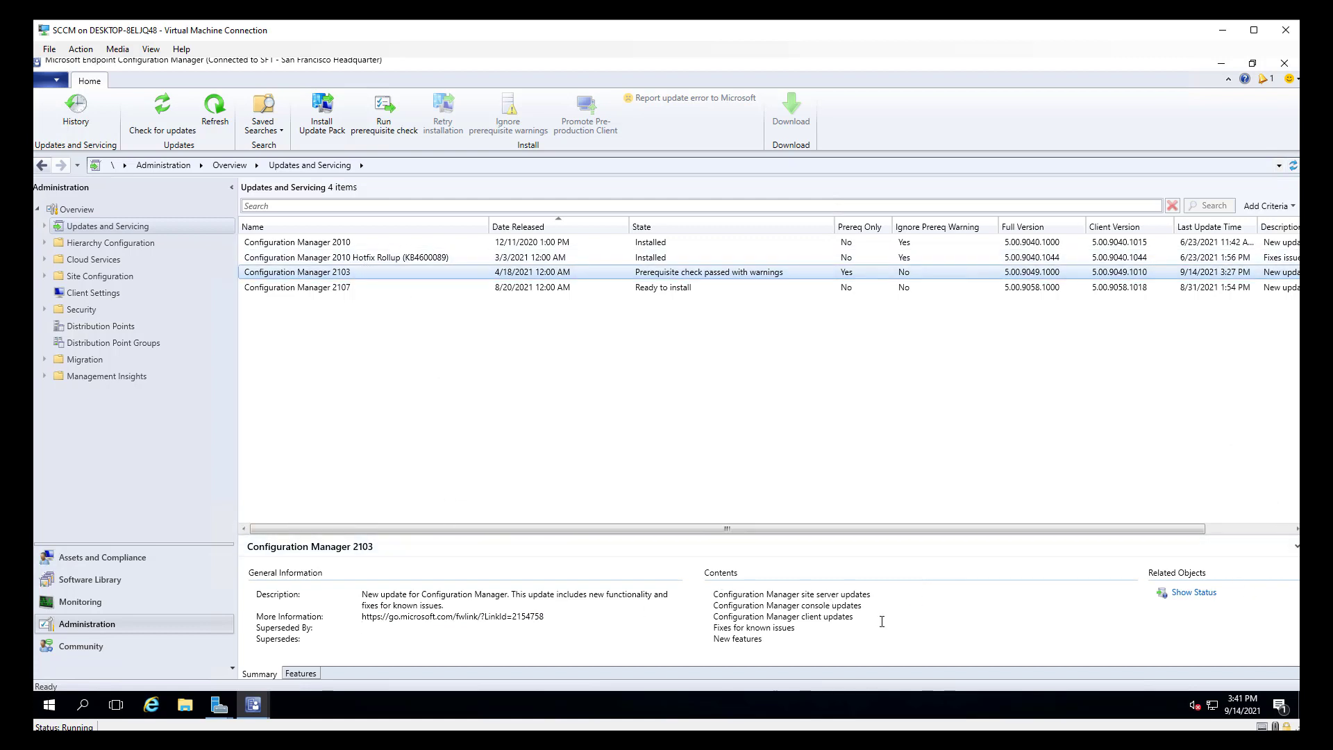
left_click(300, 673)
left_click_drag(429, 537, 461, 391)
left_click_drag(321, 422, 370, 421)
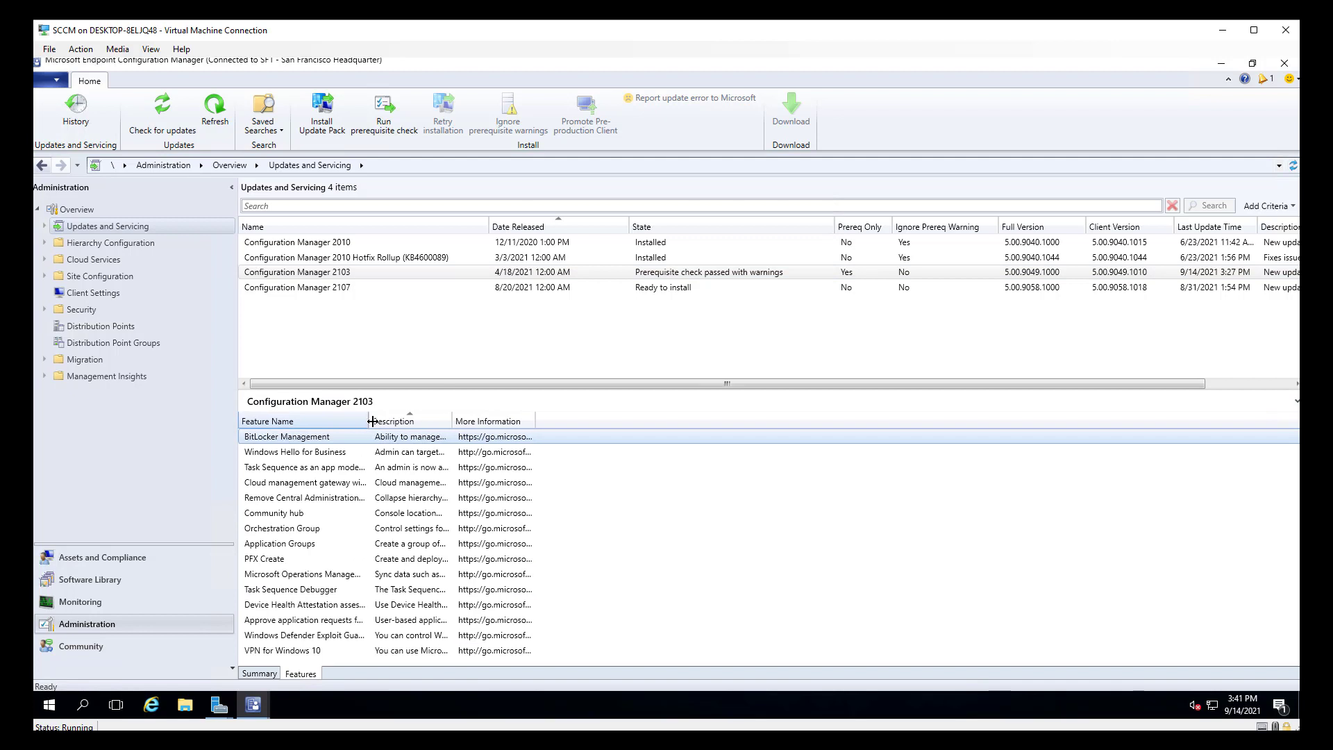
left_click_drag(536, 421, 695, 421)
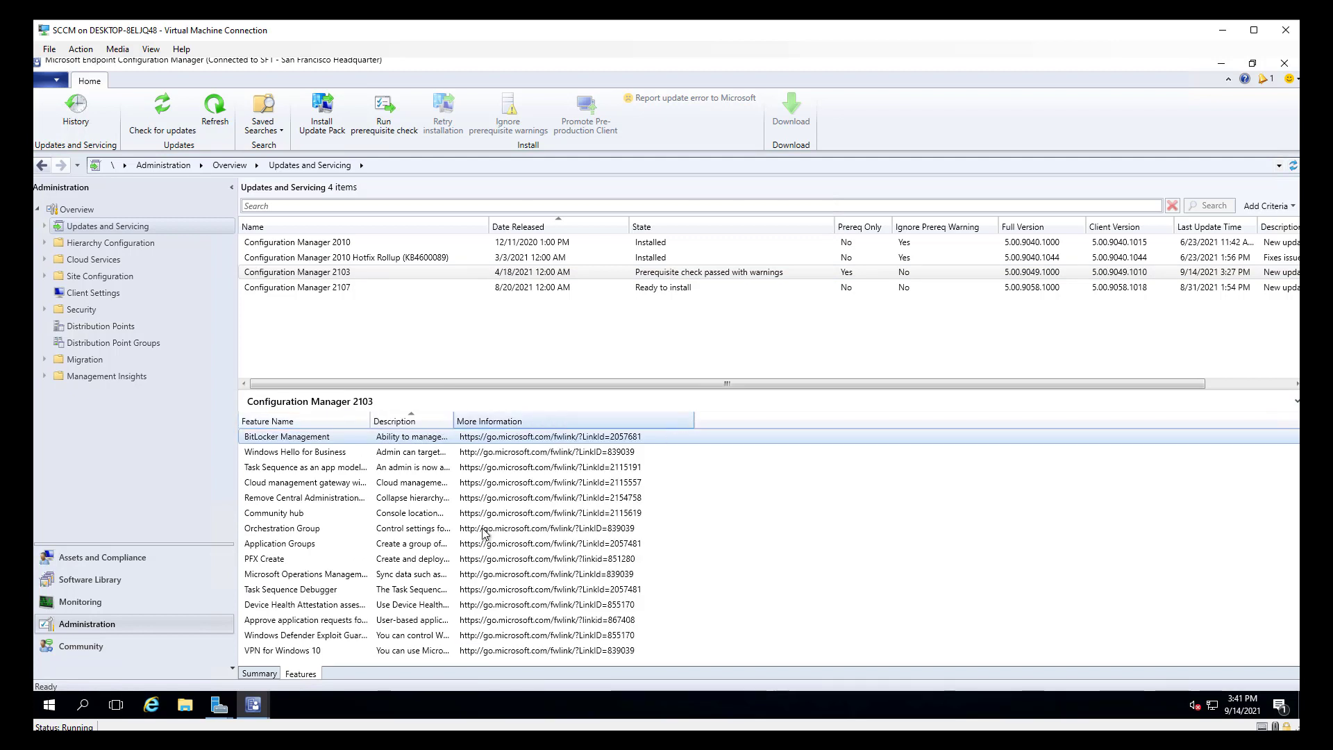
left_click(267, 673)
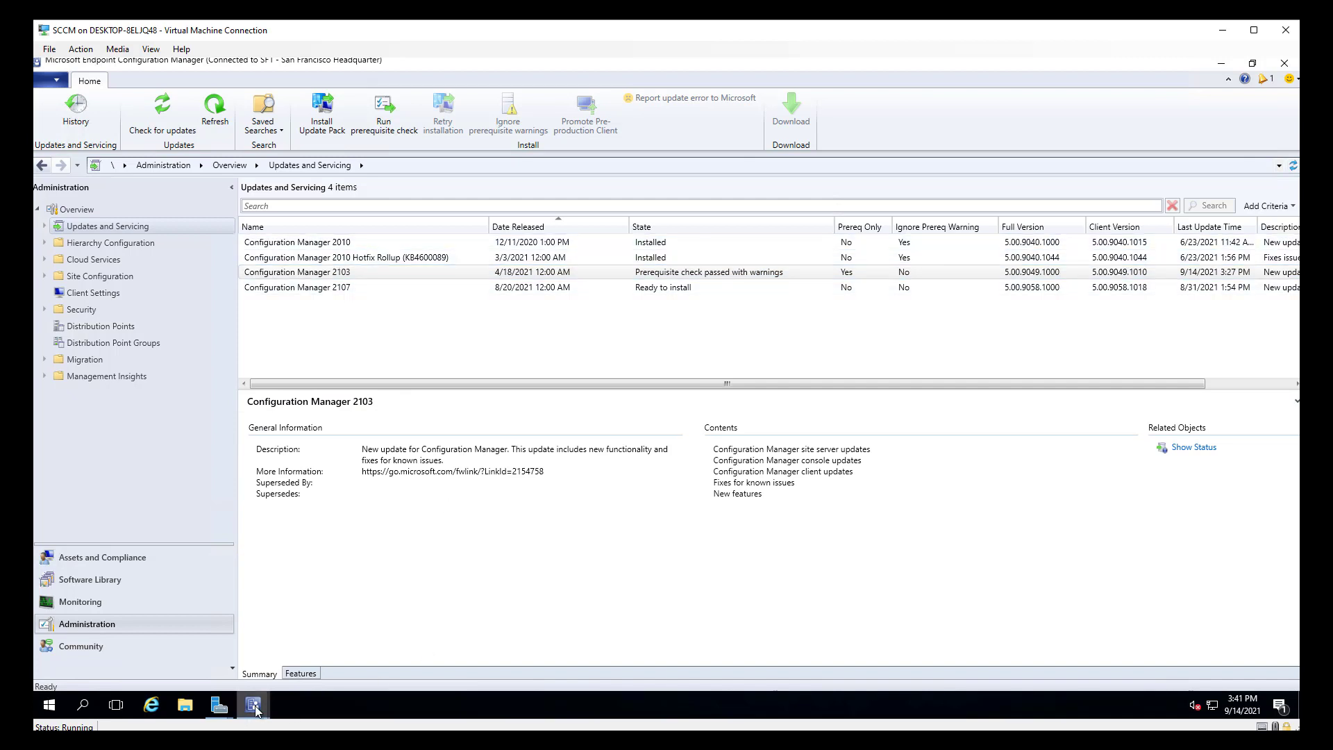
Return to the Updates Wizard, keep the preselected features, and choose Upgrade without validating for the client update
mouse_move(252, 705)
left_click(325, 656)
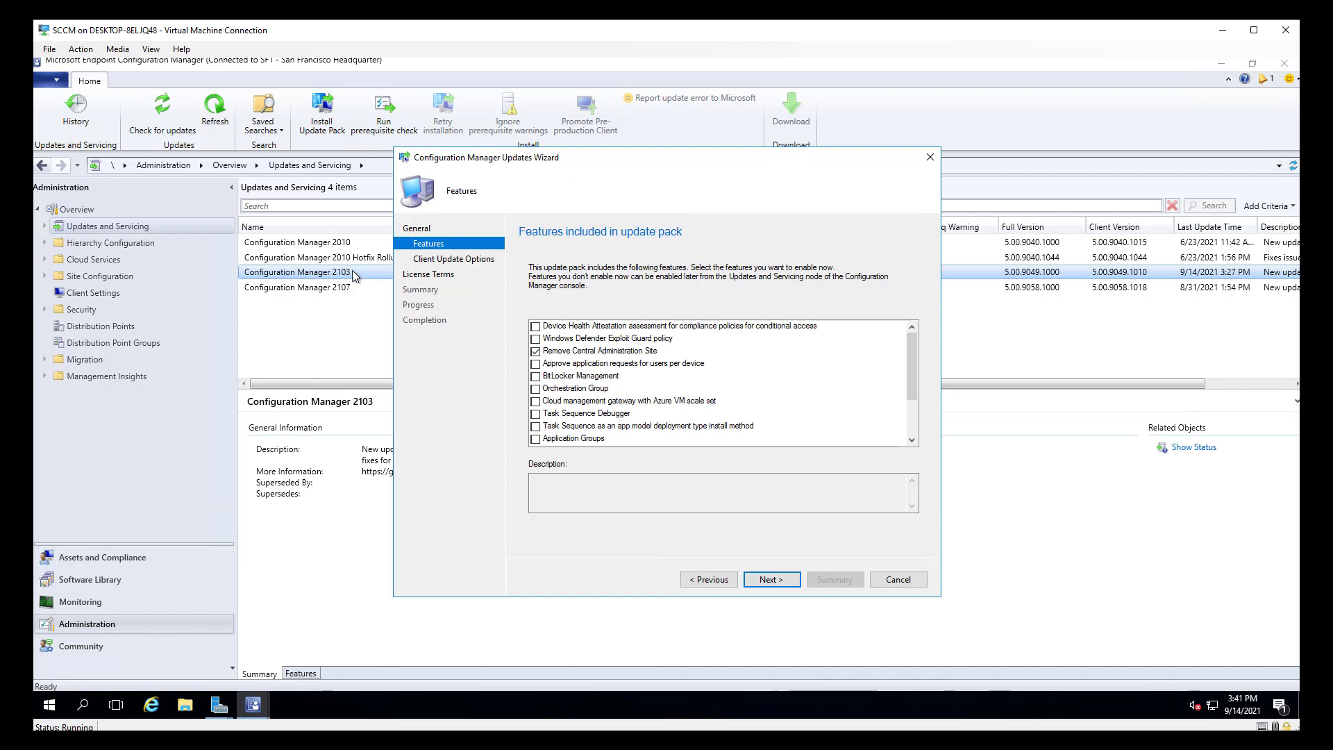
left_click(790, 585)
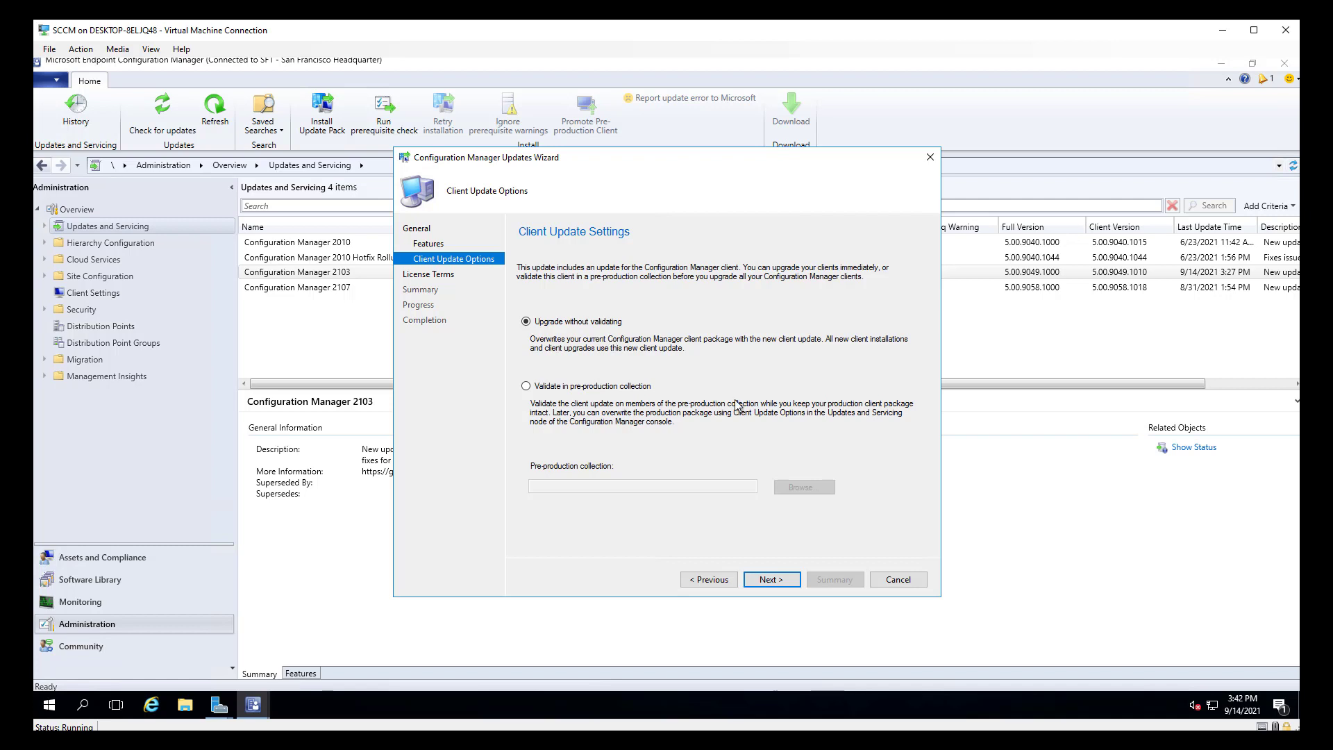
left_click(786, 580)
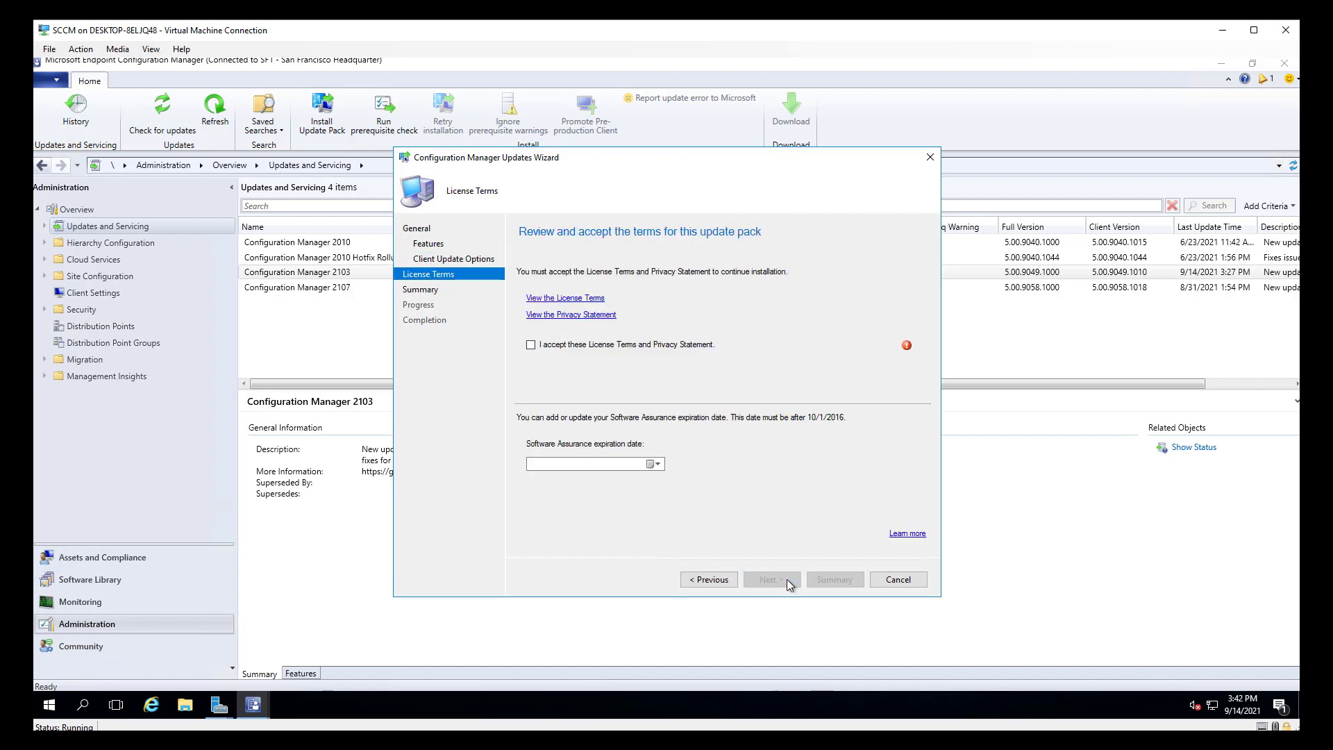
left_click(709, 580)
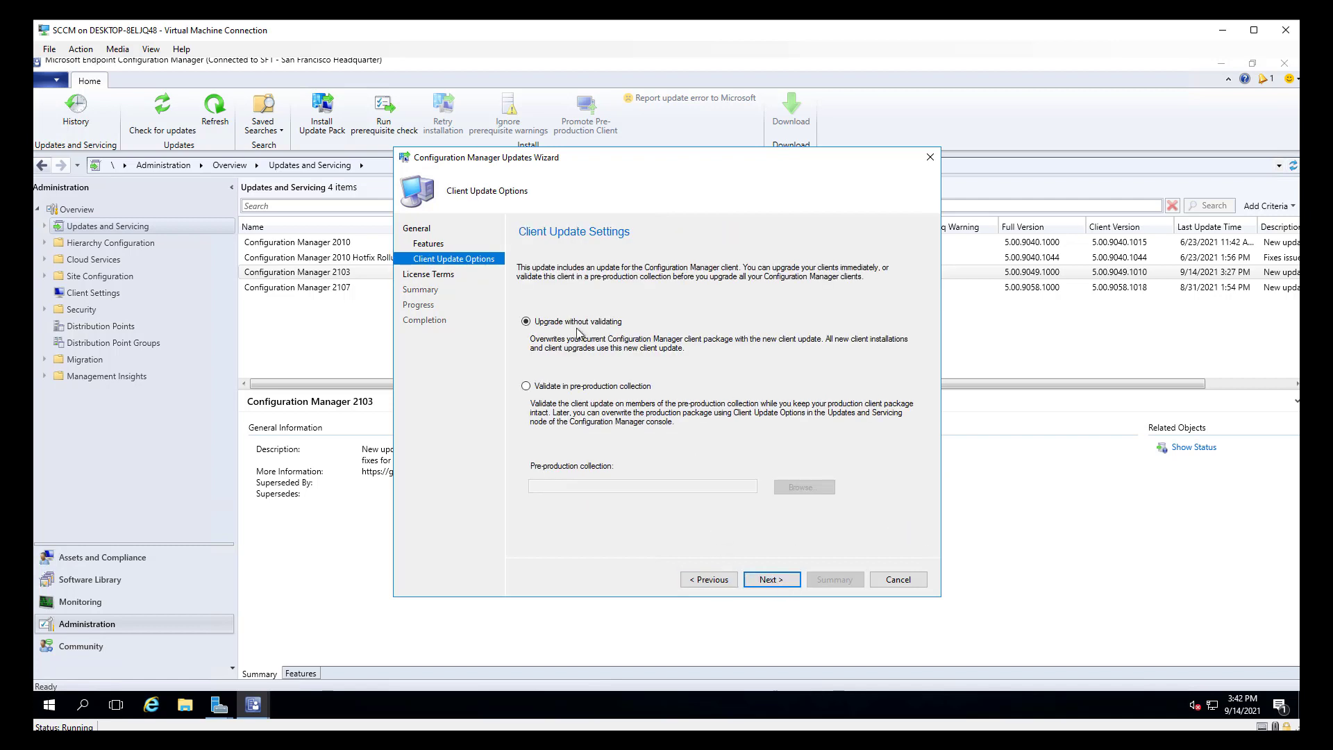
left_click(595, 388)
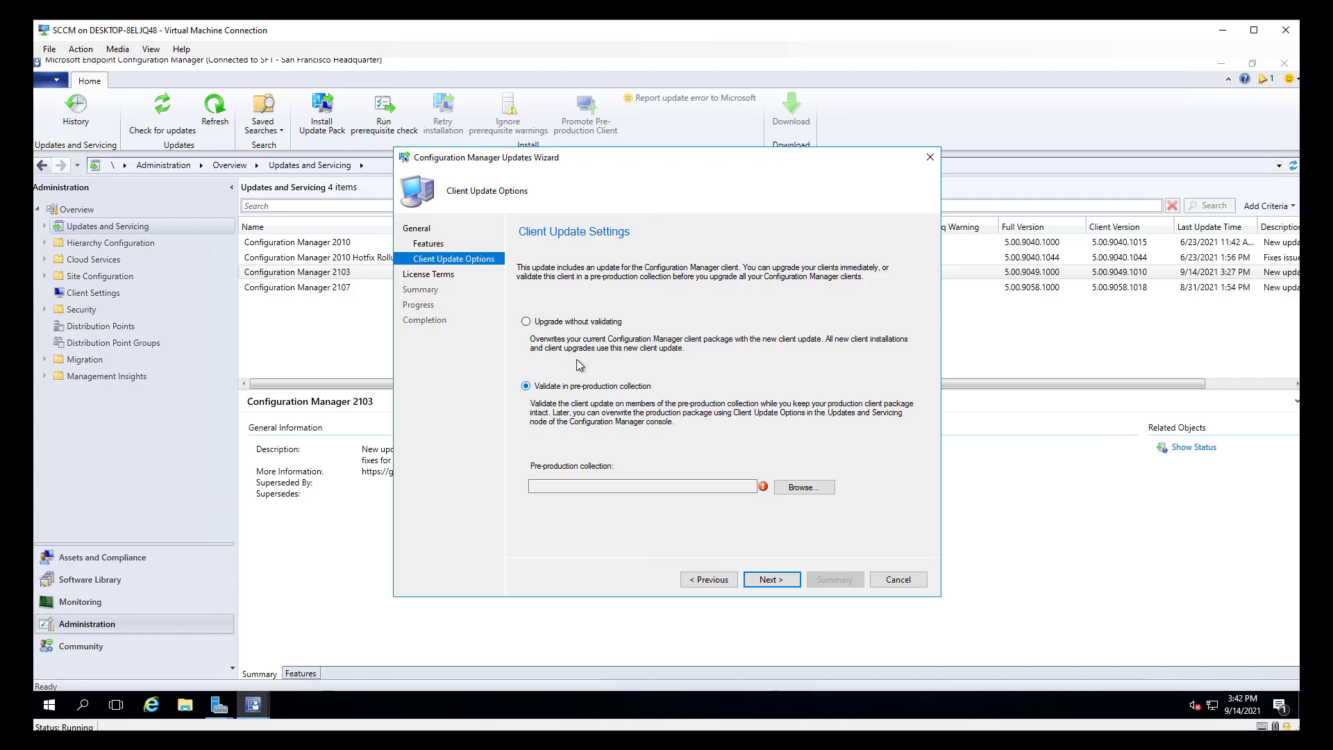
left_click(591, 323)
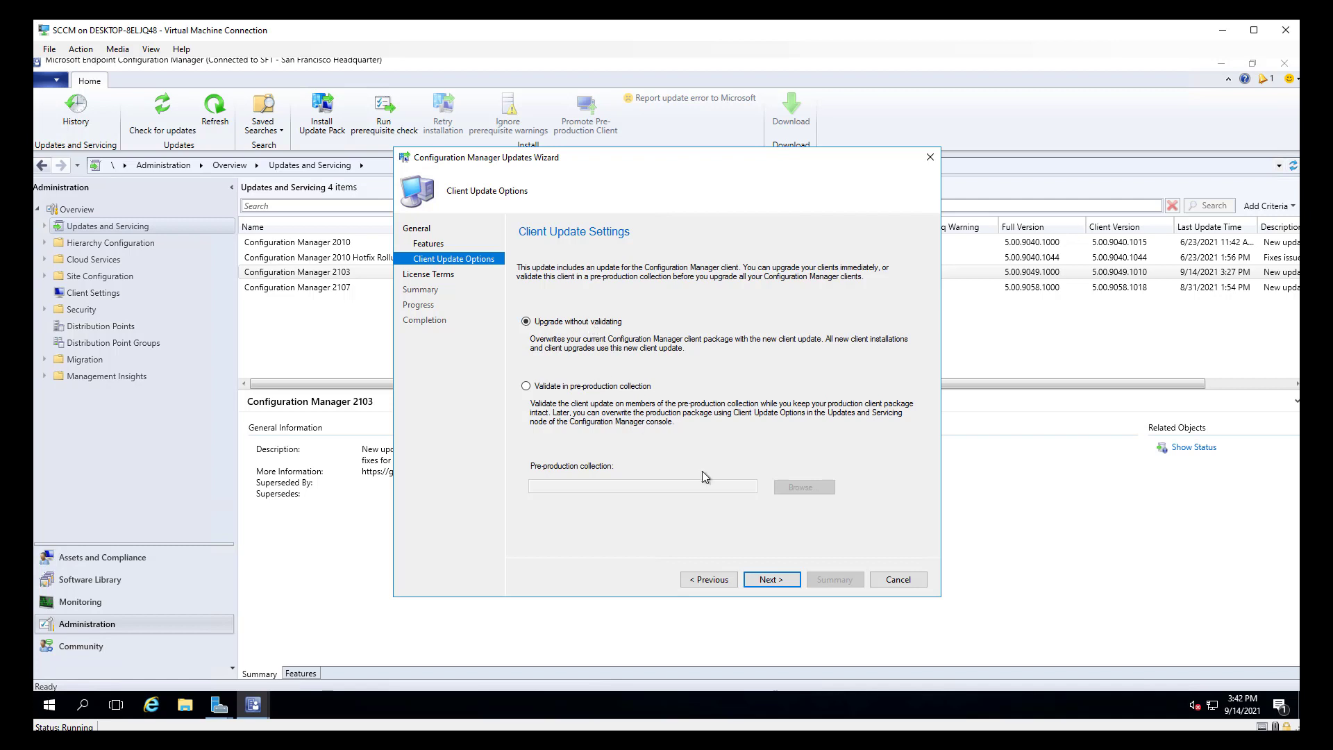
Accept the License Terms and Privacy Statement, apply the update settings from the summary, and close the wizard
left_click(786, 583)
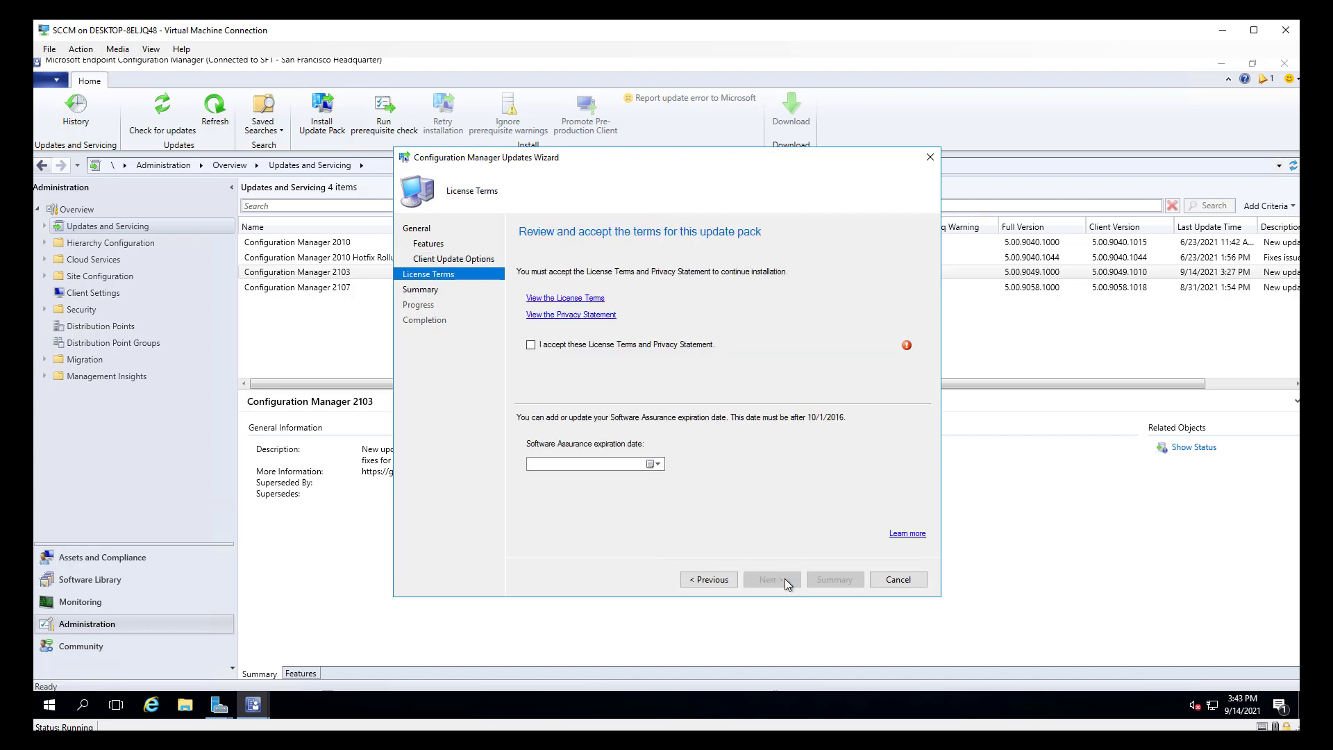
left_click(557, 344)
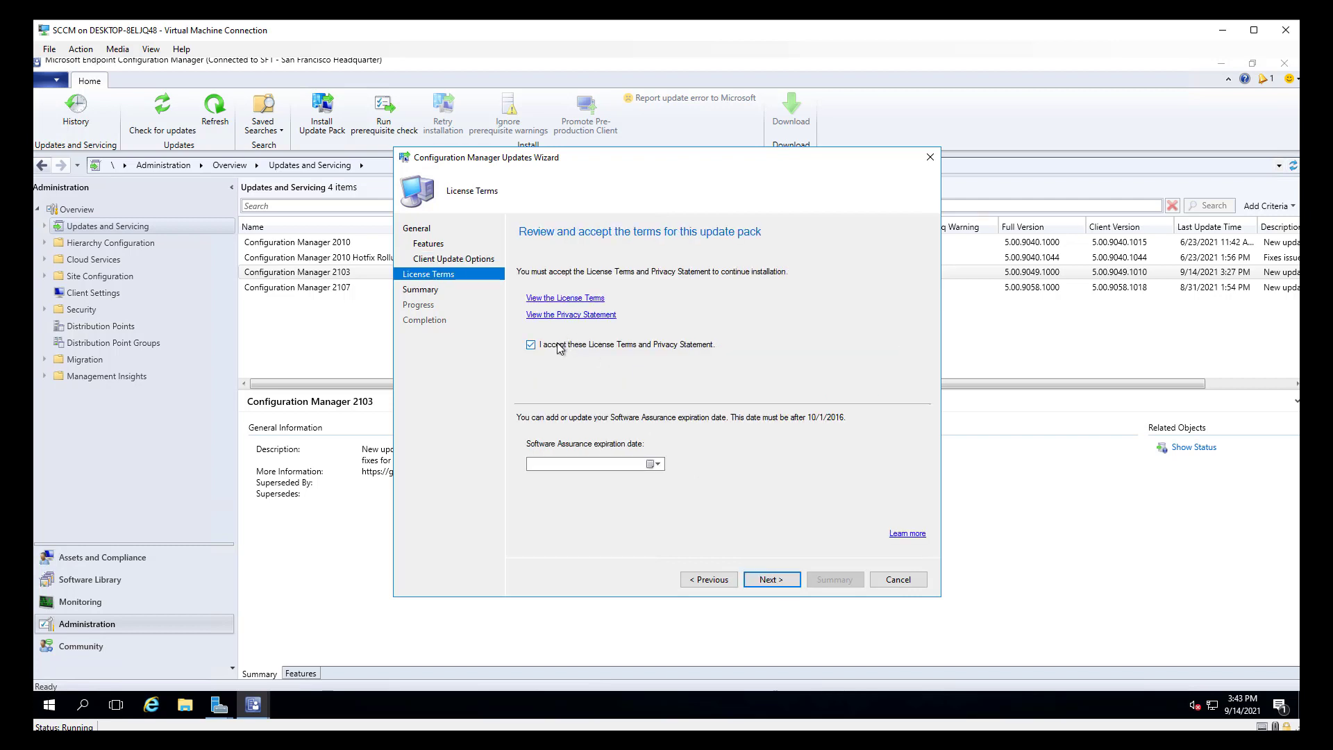
left_click(776, 580)
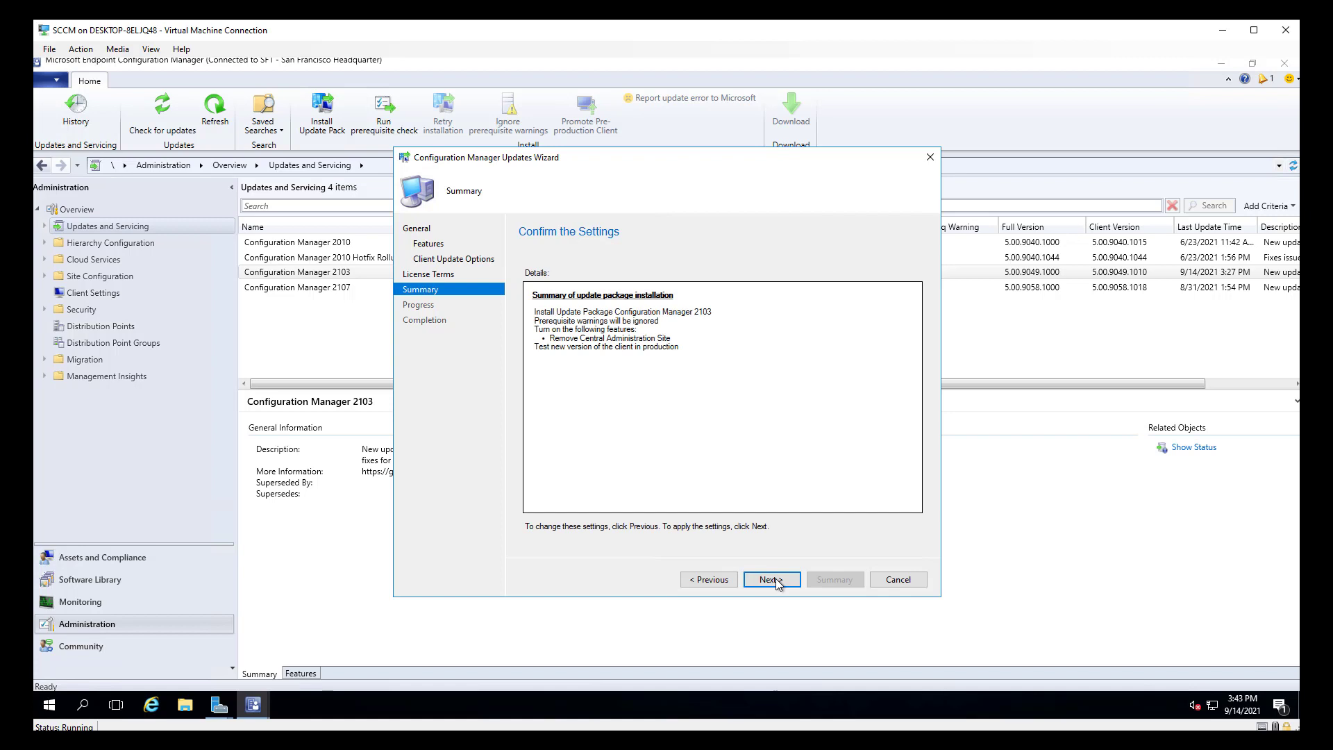
left_click(777, 580)
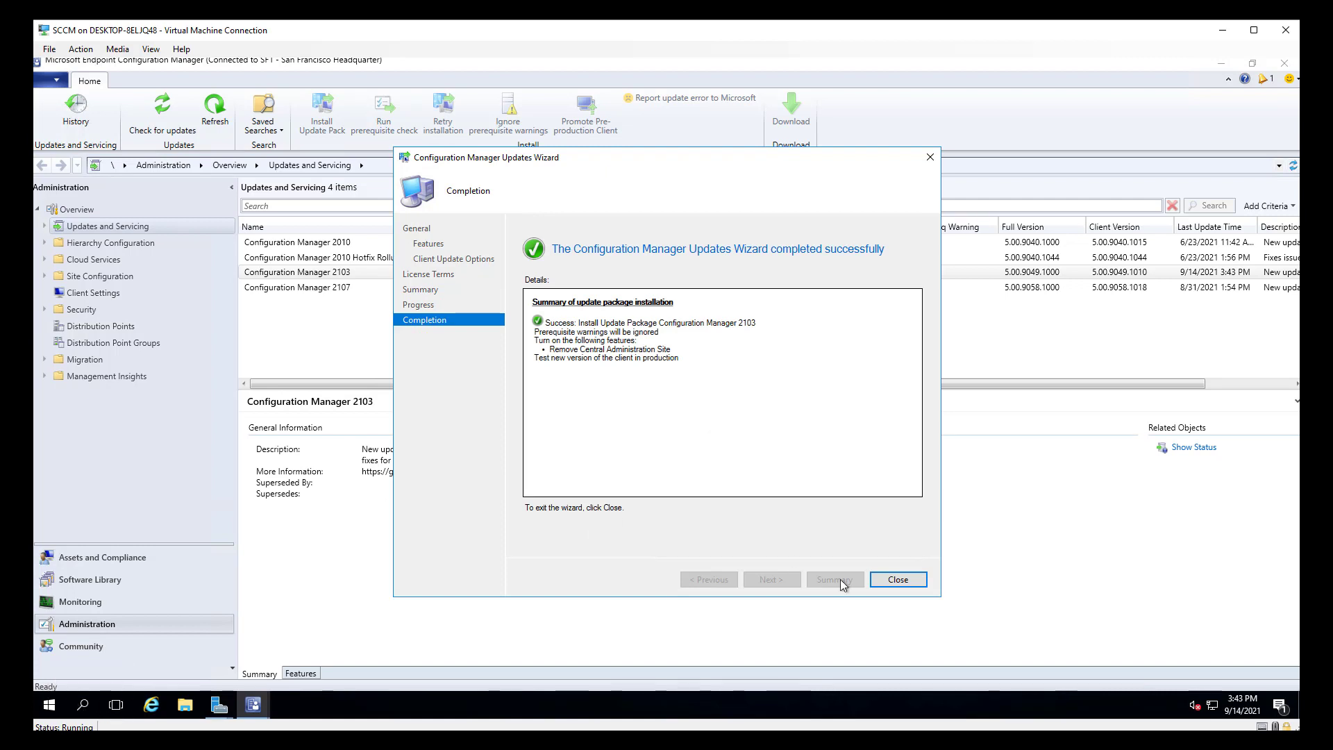
left_click(902, 582)
Show the detailed installation status for Configuration Manager 2103 and look at its Prerequisite Check and Installation stages
left_click(1199, 451)
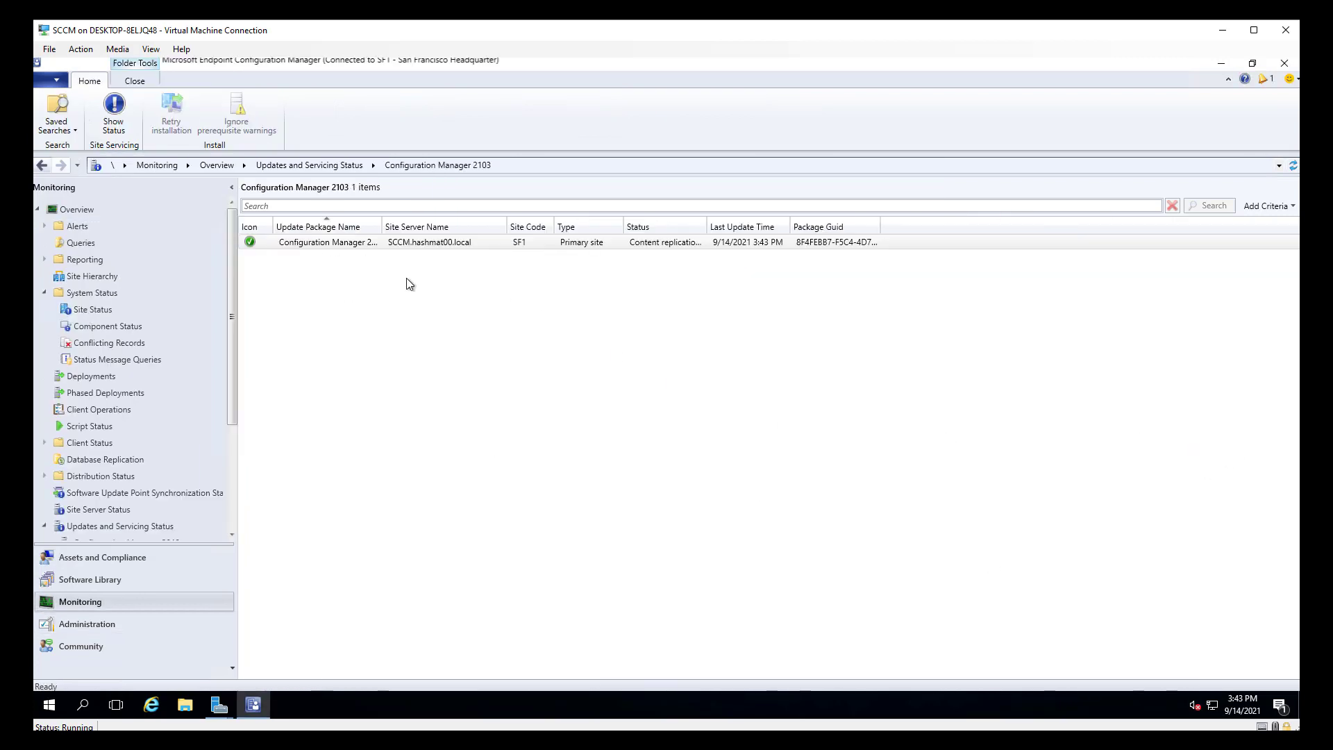
left_click(111, 108)
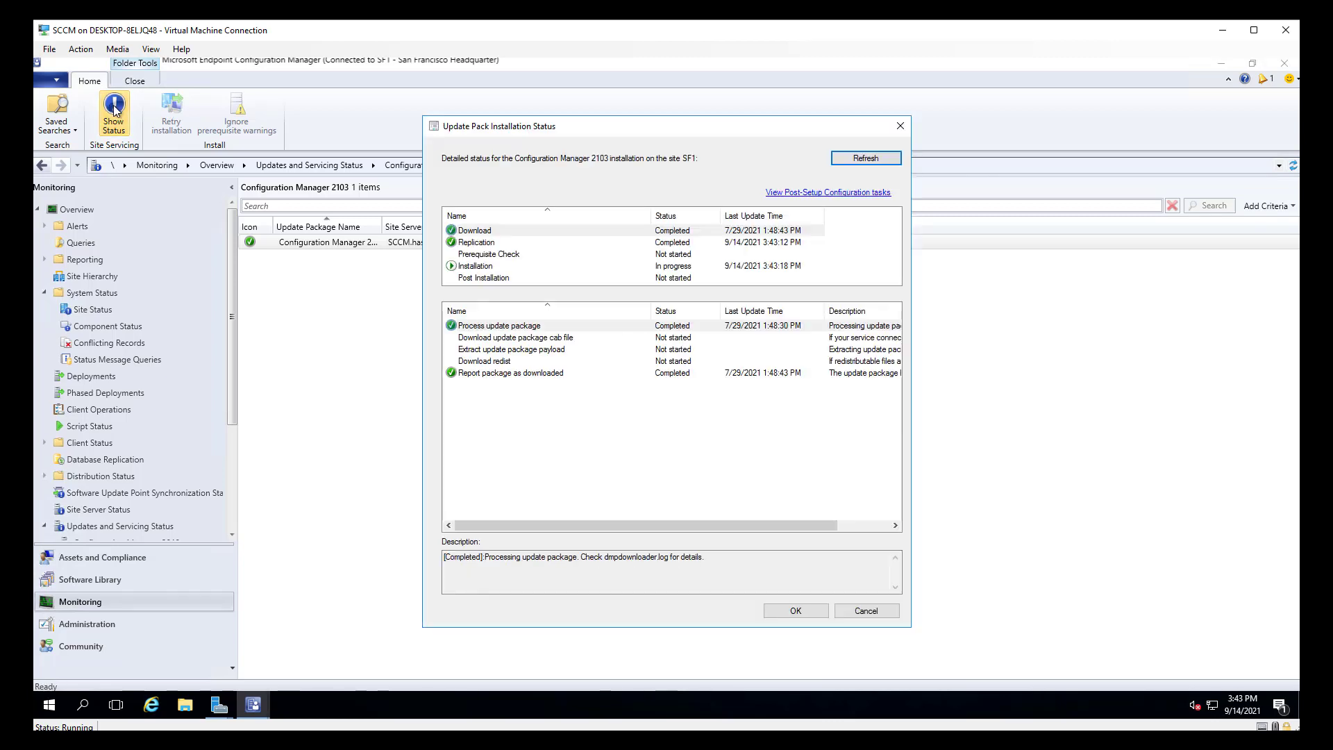
left_click(495, 270)
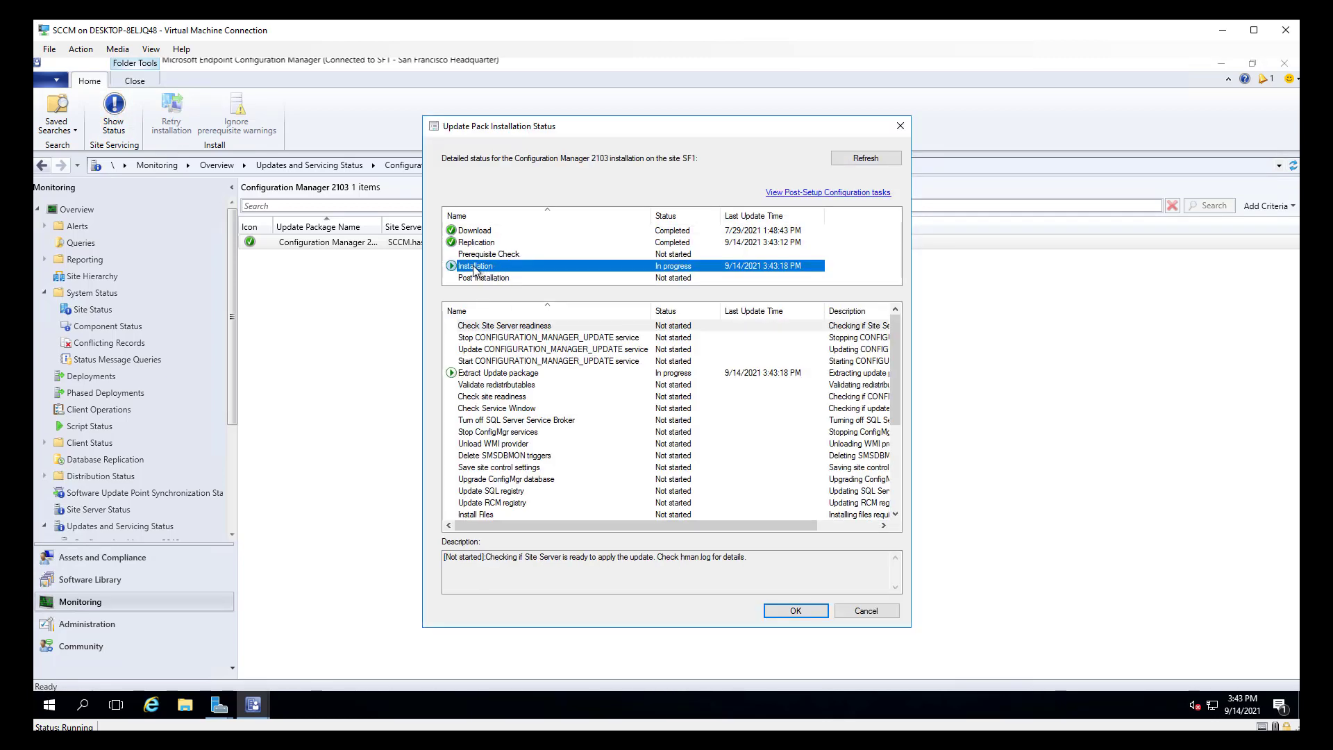
left_click(491, 256)
left_click(491, 266)
mouse_move(895, 356)
left_mouse_down()
mouse_move(893, 440)
mouse_move(889, 330)
left_mouse_up()
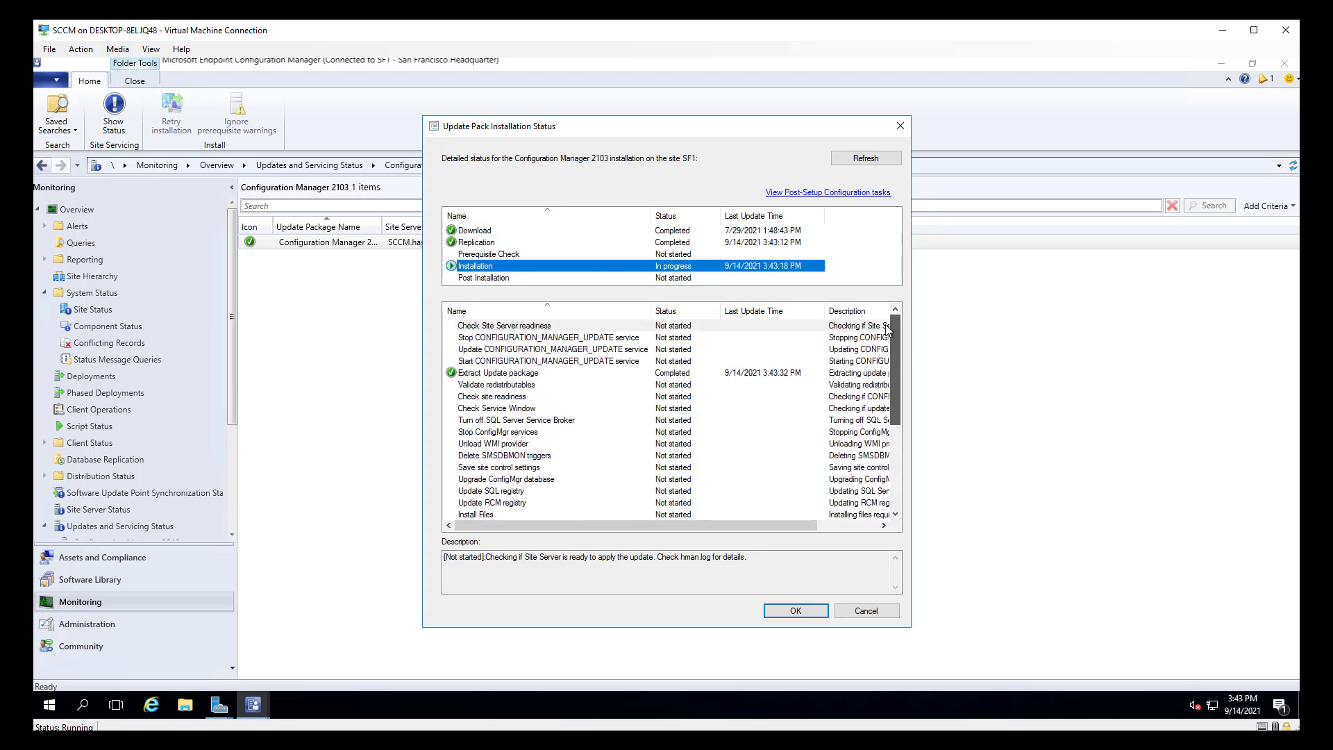
Refresh the installation status, review the Prerequisite Check results to the end of the list, and return to the Installation stage
left_click(865, 160)
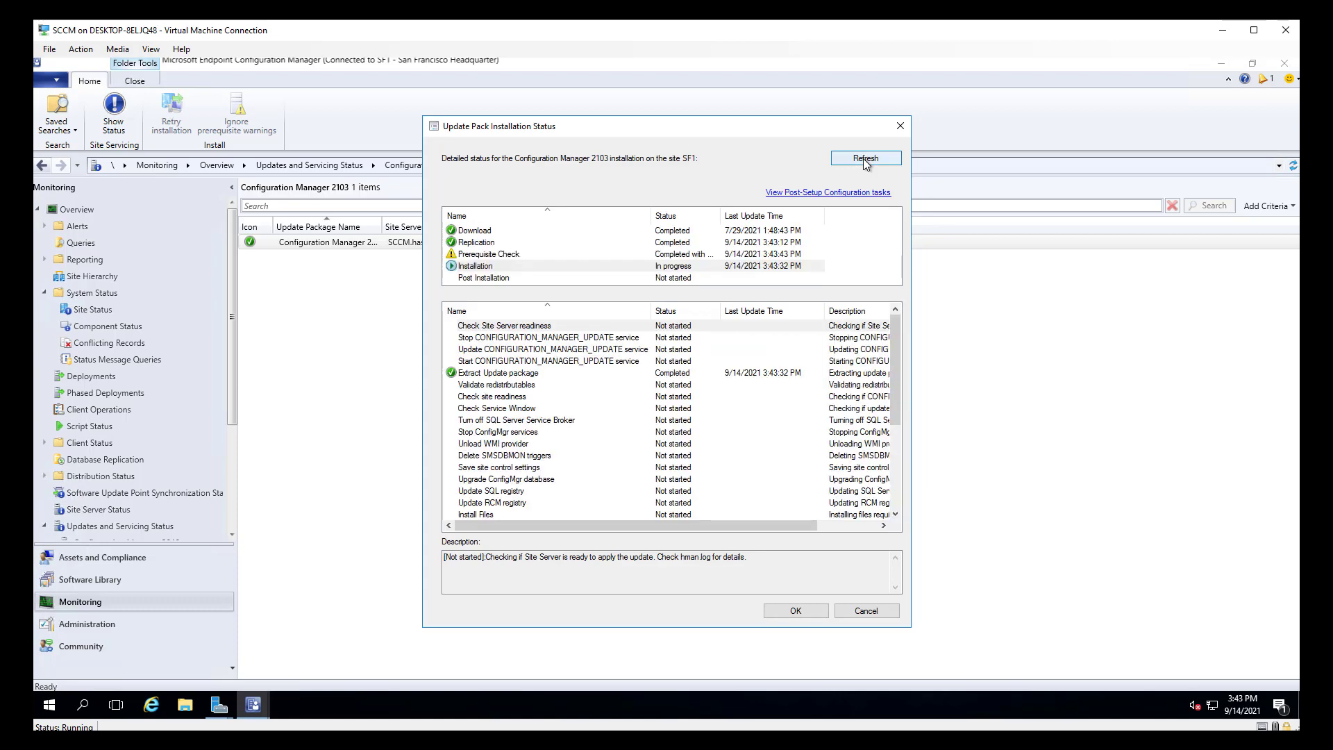
left_click(495, 255)
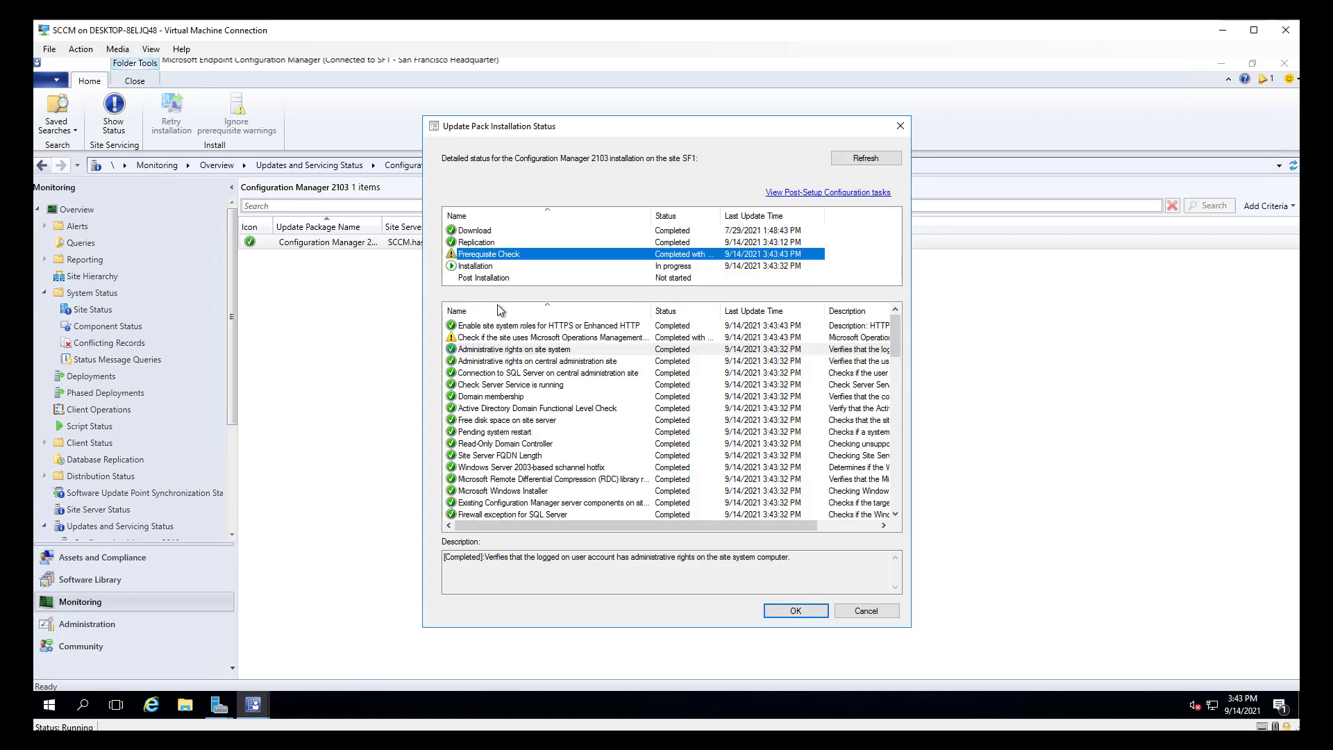
left_click_drag(896, 337, 908, 517)
left_click(475, 268)
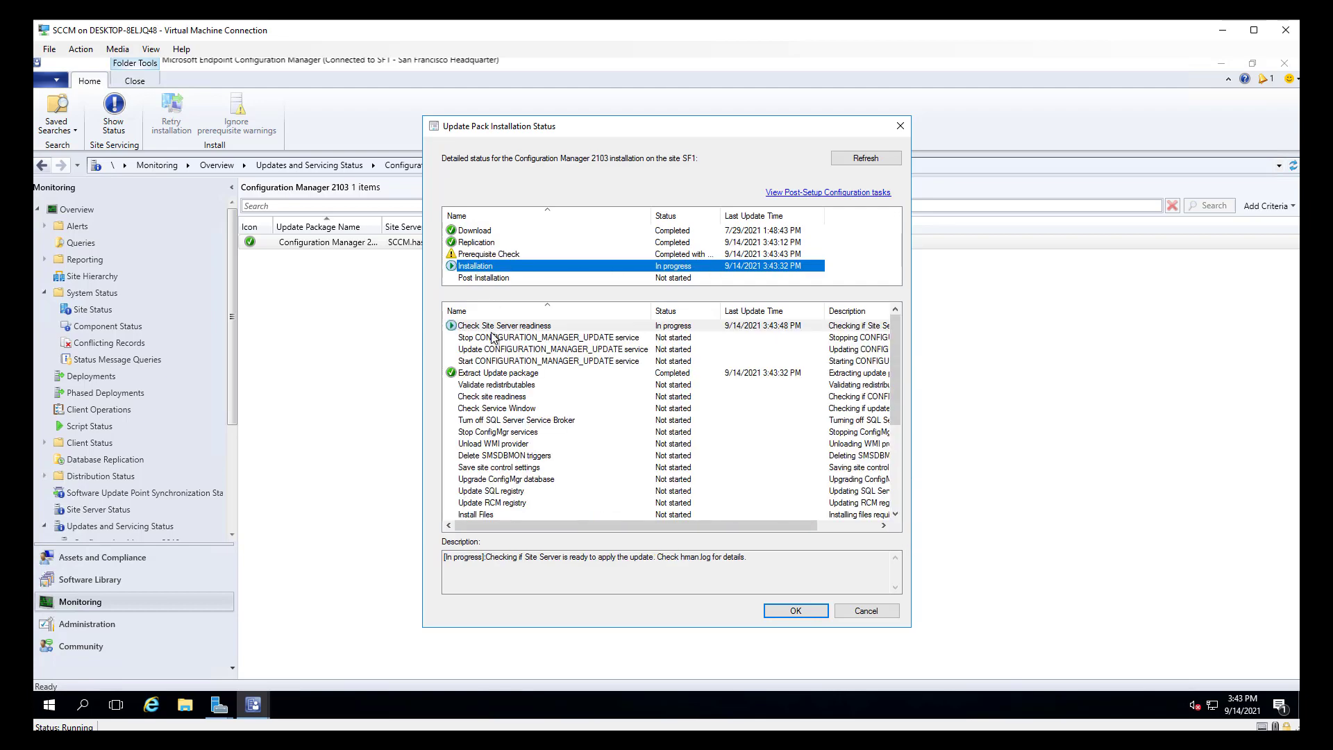
Refresh the Installation stage again and look through its remaining tasks further down the list
left_click(865, 159)
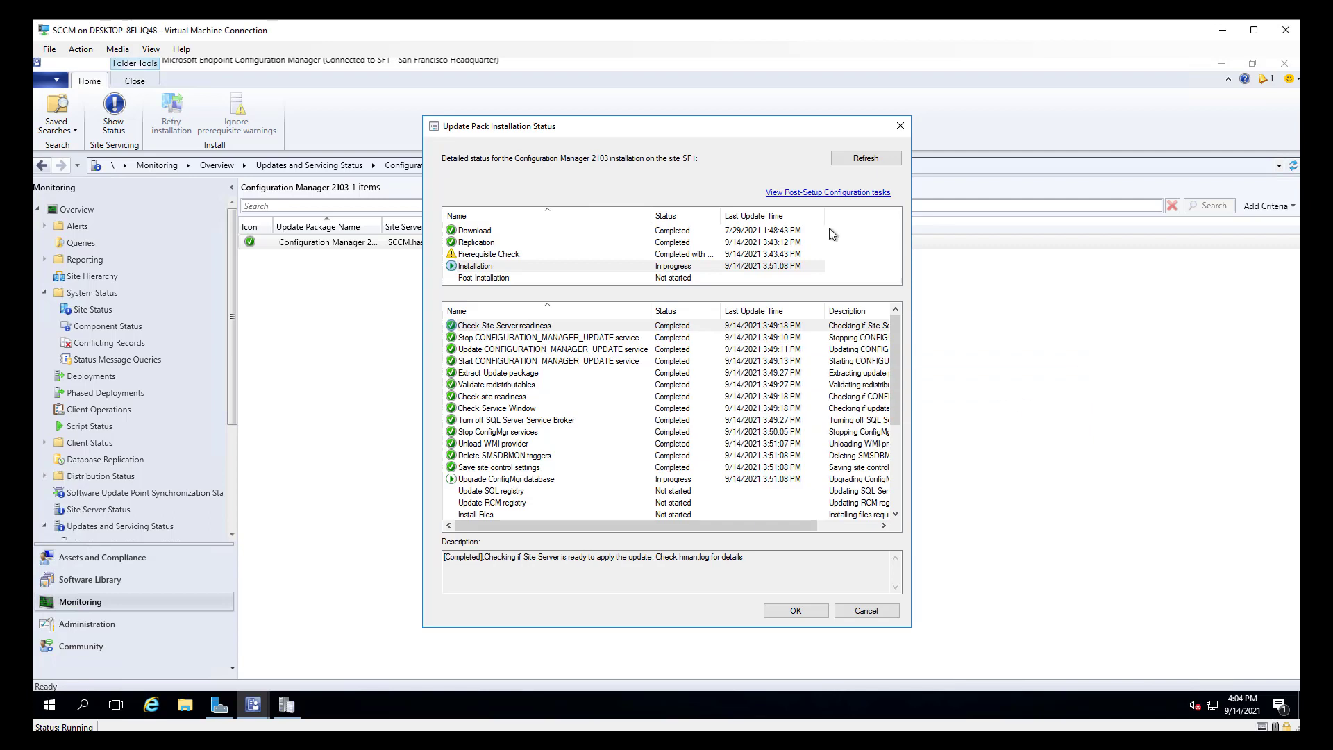
left_click(868, 159)
mouse_move(897, 368)
left_mouse_down()
mouse_move(899, 459)
mouse_move(898, 417)
left_mouse_up()
Switch to the Configuration Manager Trace Log Tool and examine the "On disk watermark" entry and latest lines of CMUpdate.log
left_click(286, 705)
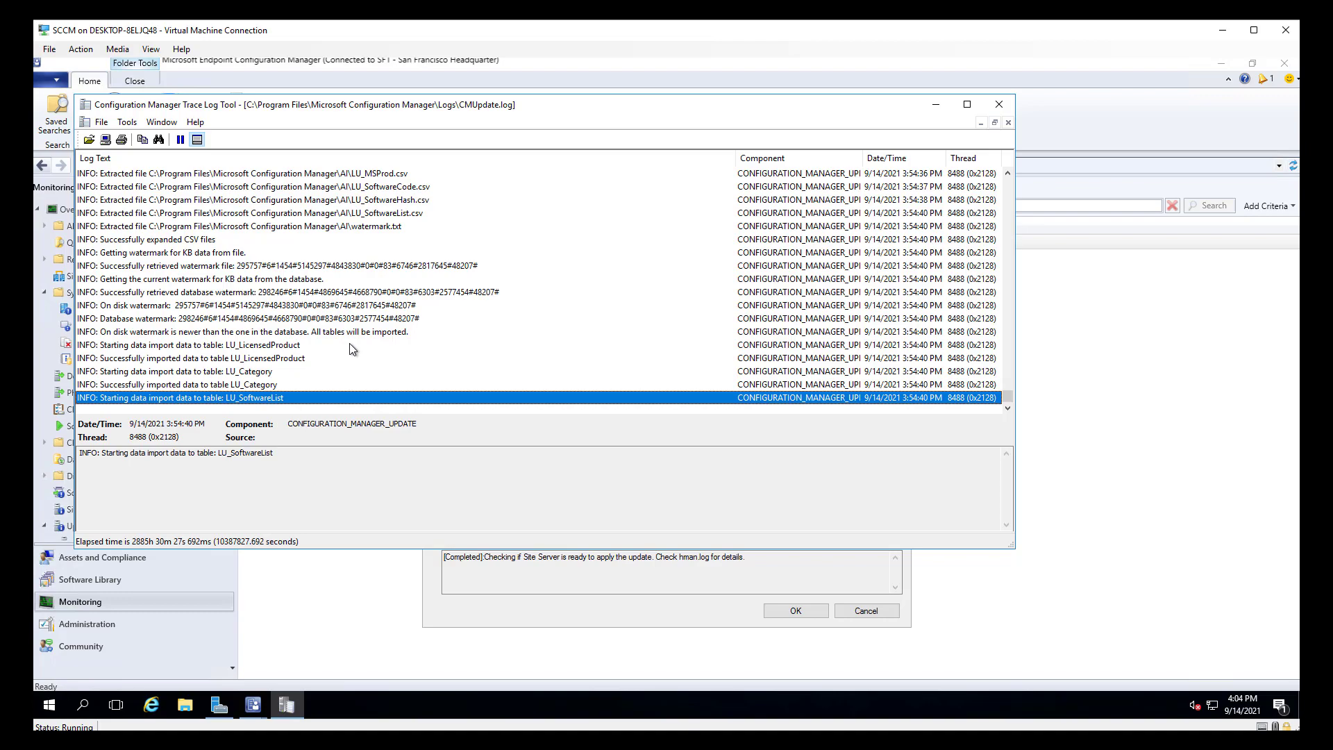
left_click(515, 305)
mouse_move(1007, 397)
left_mouse_down()
mouse_move(1009, 370)
mouse_move(1011, 418)
left_mouse_up()
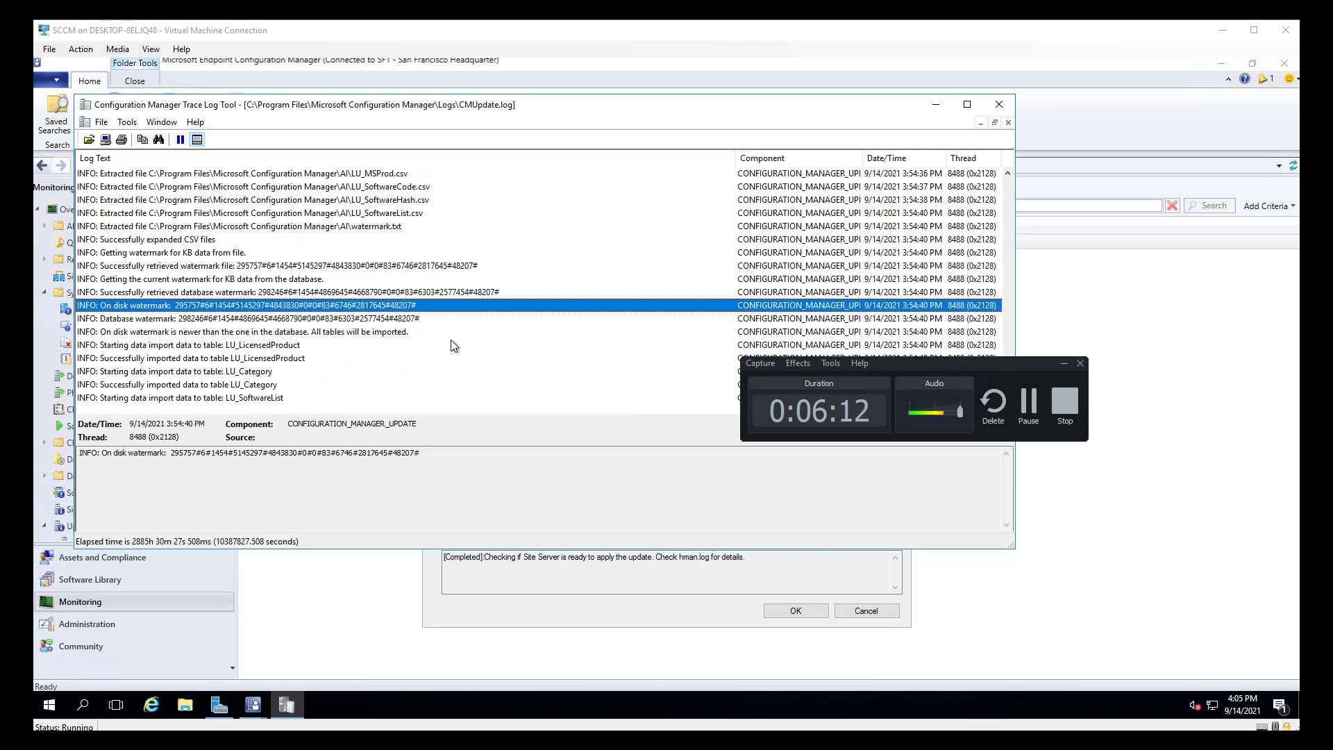
Review the Post Installation tasks of Configuration Manager 2103, check the latest CMUpdate.log entries, and close the installation status
left_click(652, 568)
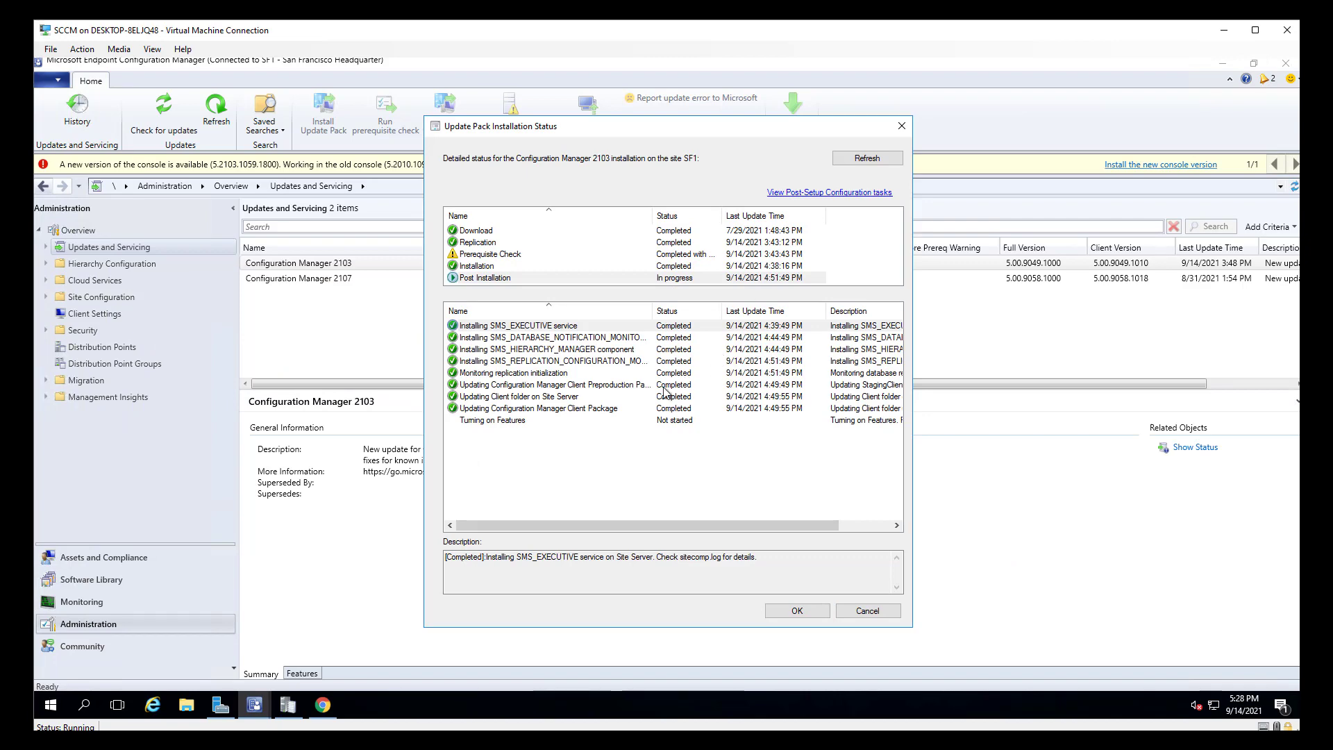
left_click(872, 173)
left_click(599, 407)
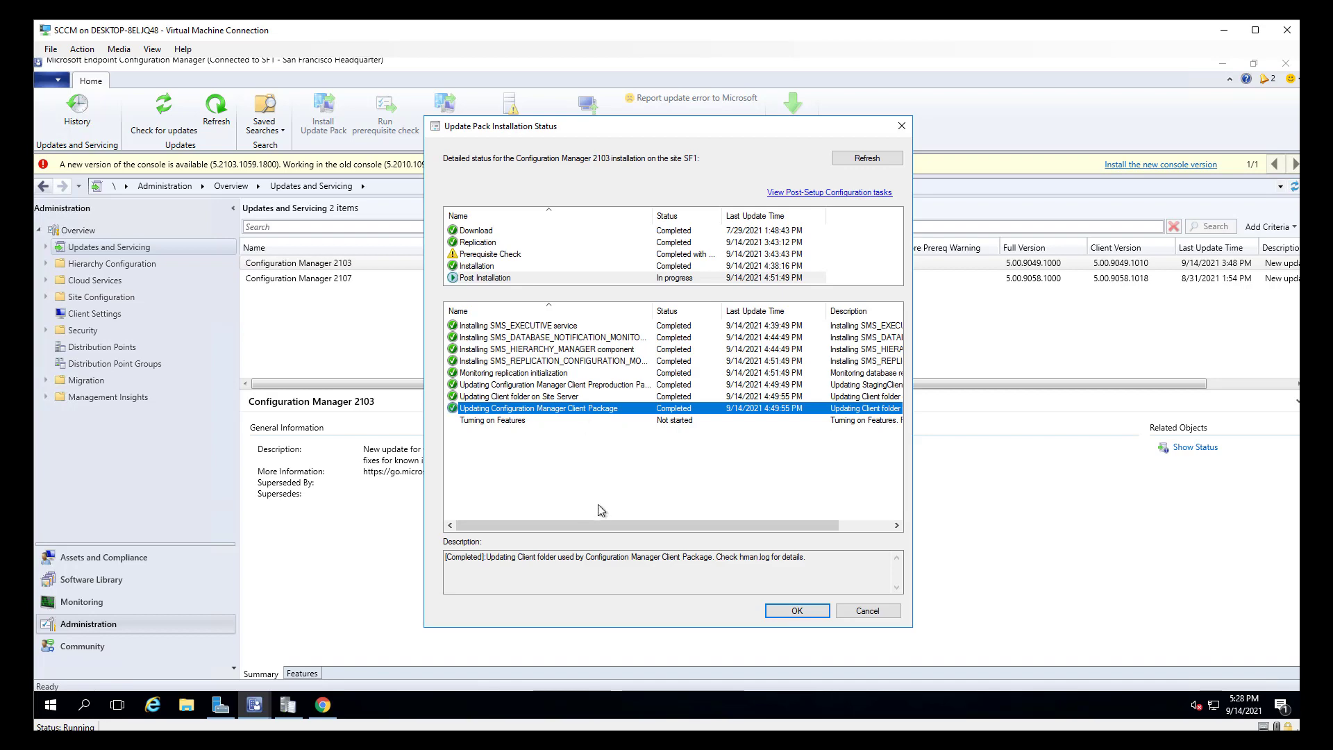
left_click(281, 707)
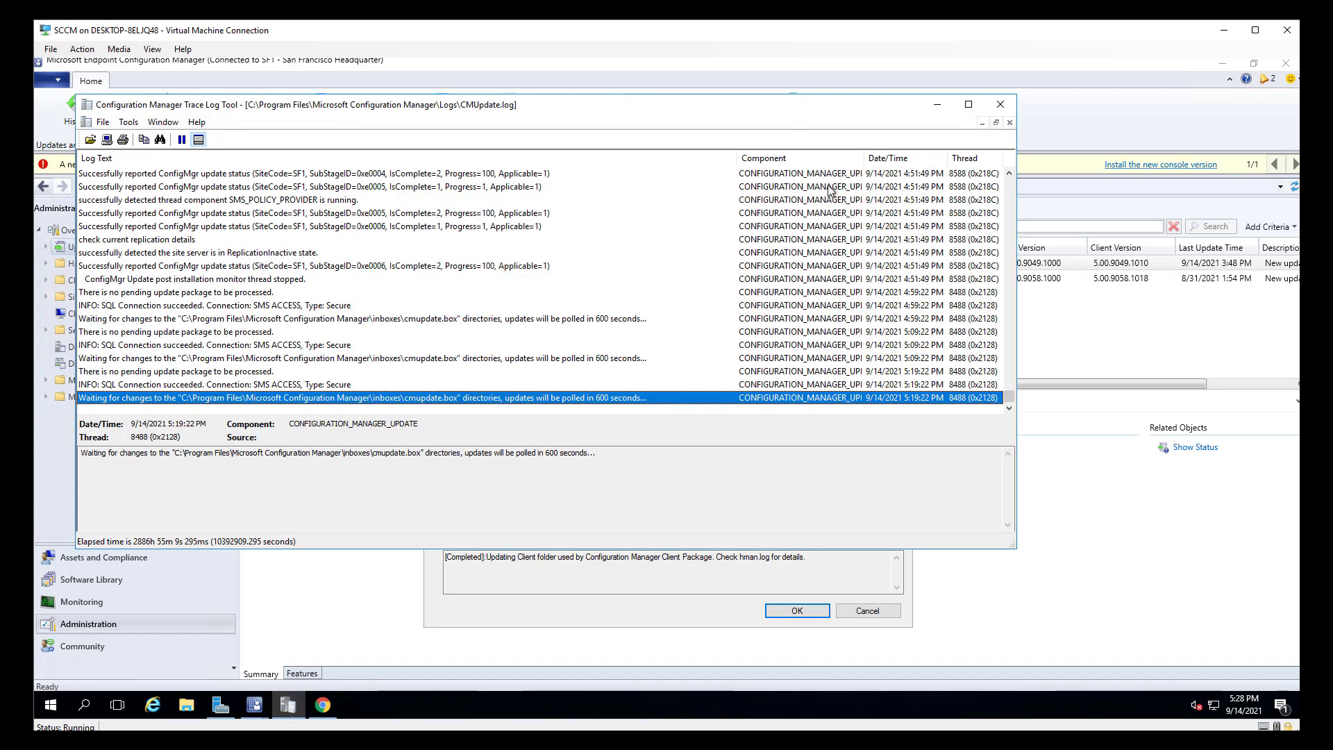
left_click(935, 106)
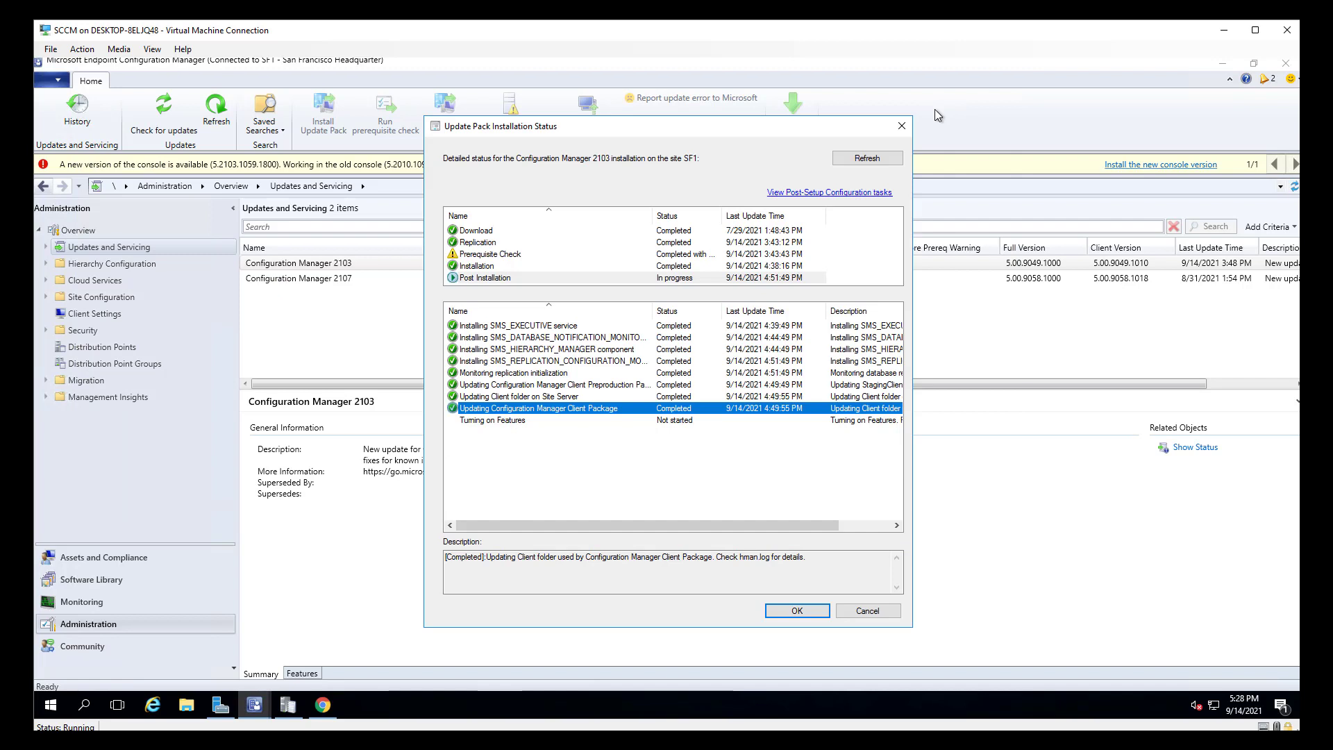
left_click(797, 611)
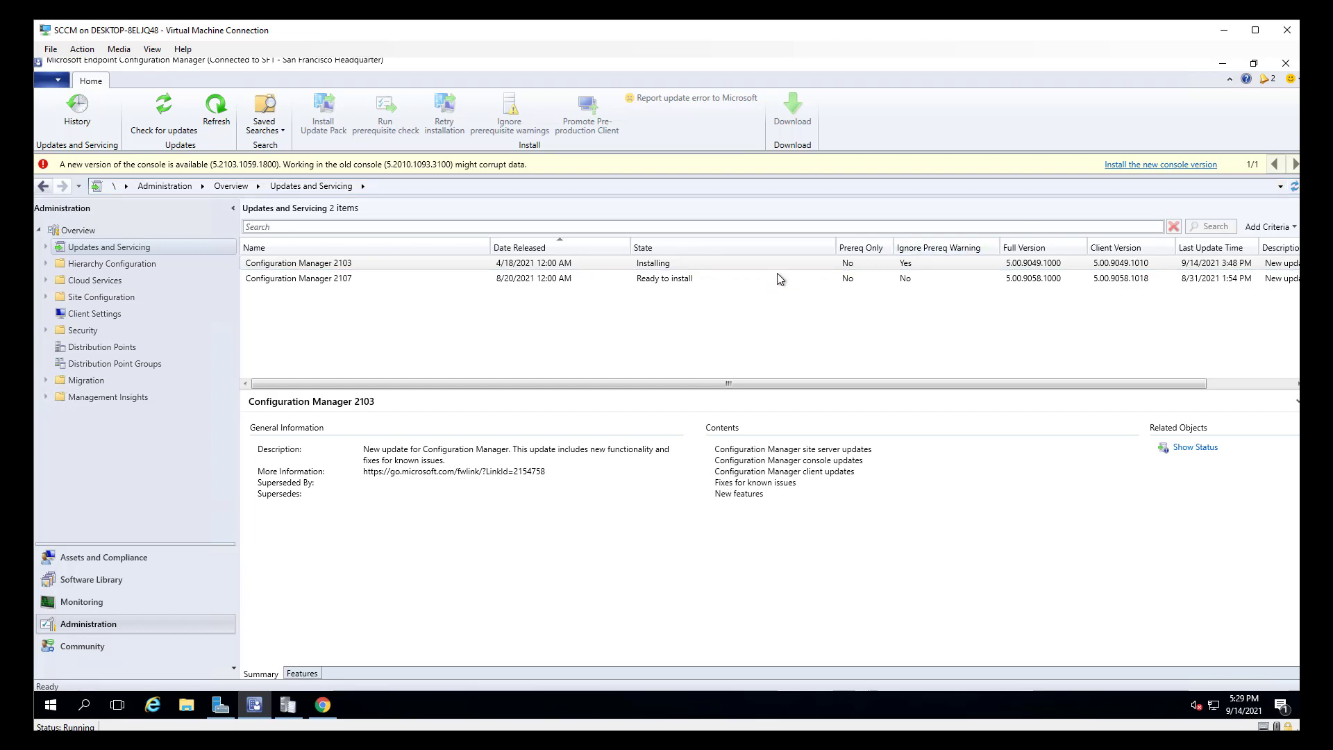
Reload the Updates and Servicing list by leaving and reopening it, and check the state of Configuration Manager 2103
left_click(426, 278)
left_click(124, 265)
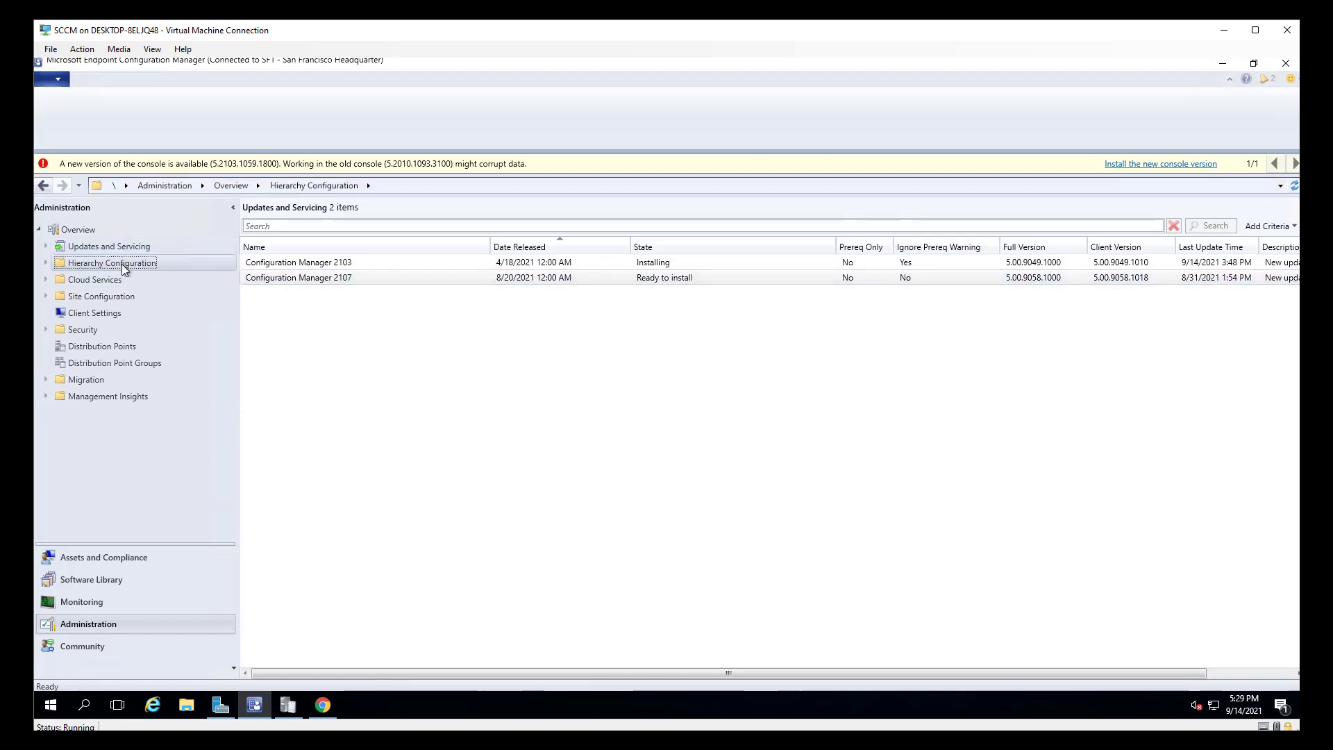
left_click(121, 247)
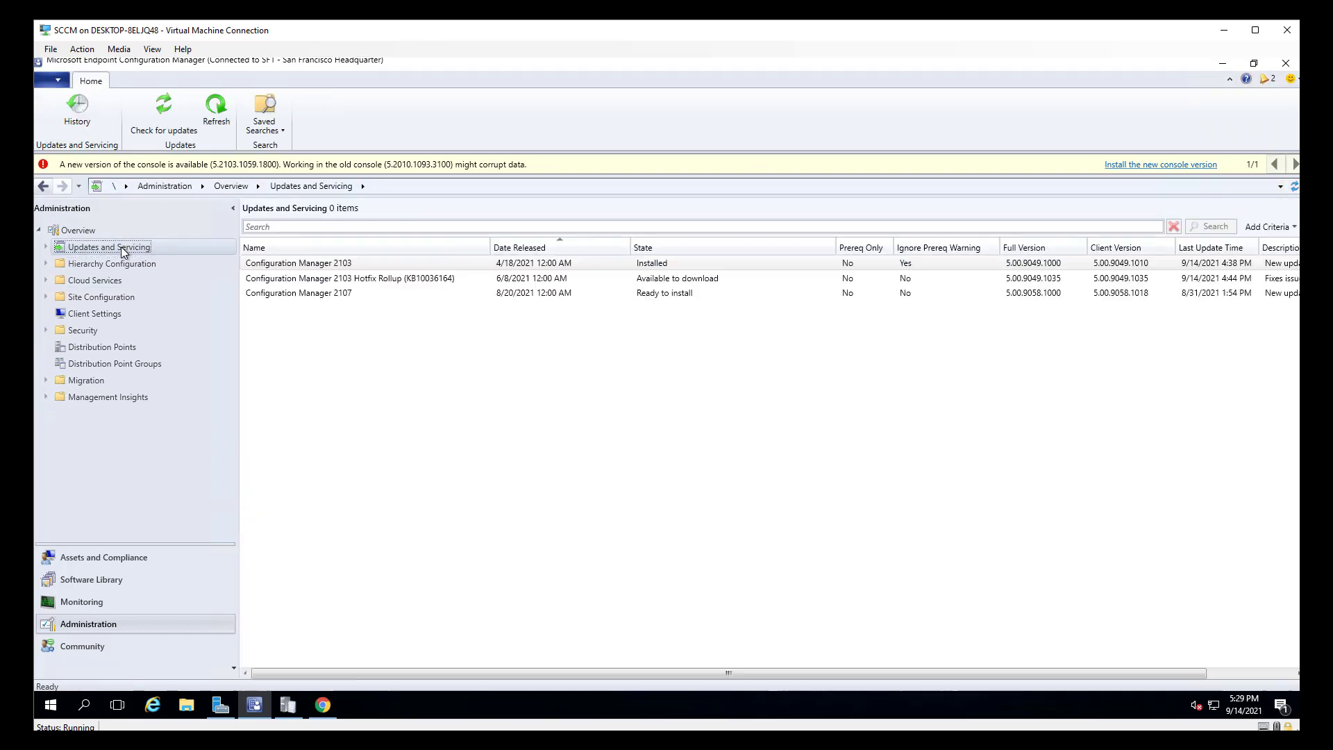
left_click(681, 265)
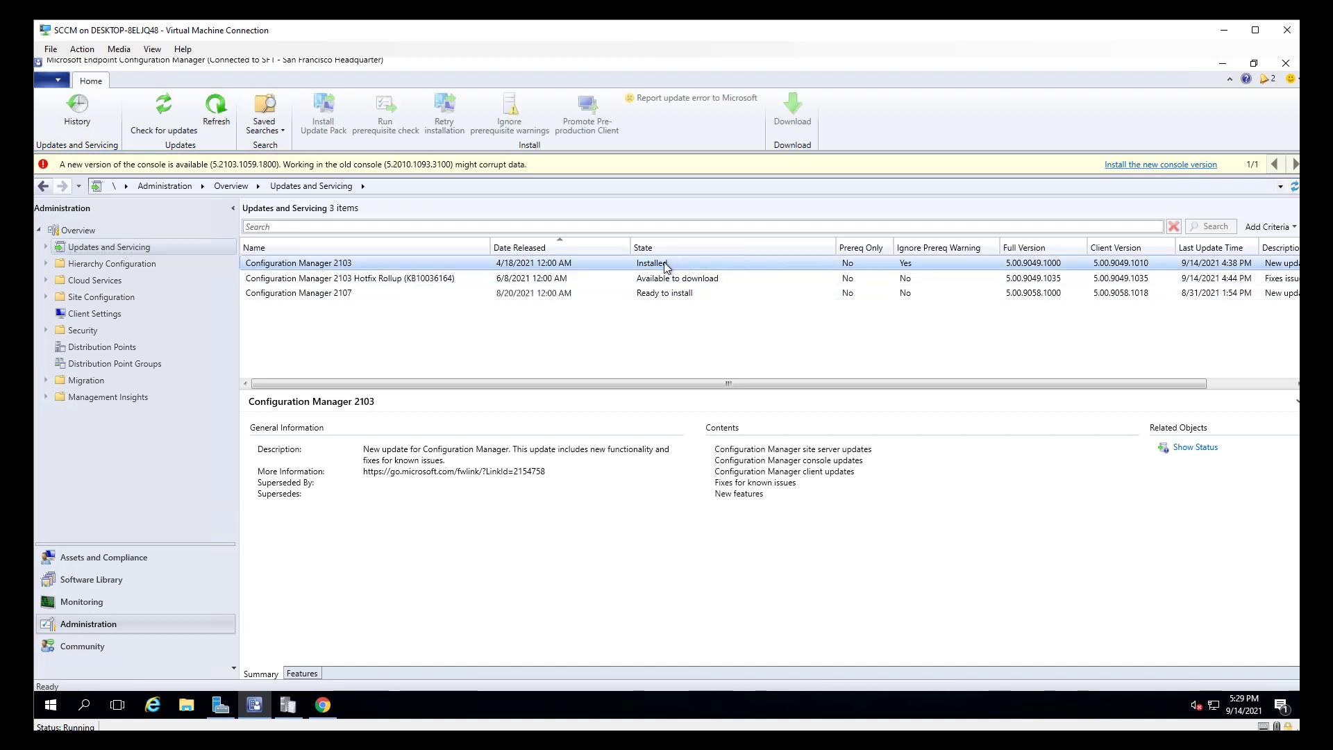
Check the console's About information, and agree to close the console and install the new version 5.2103.1059.1800
left_click(62, 84)
left_click(117, 201)
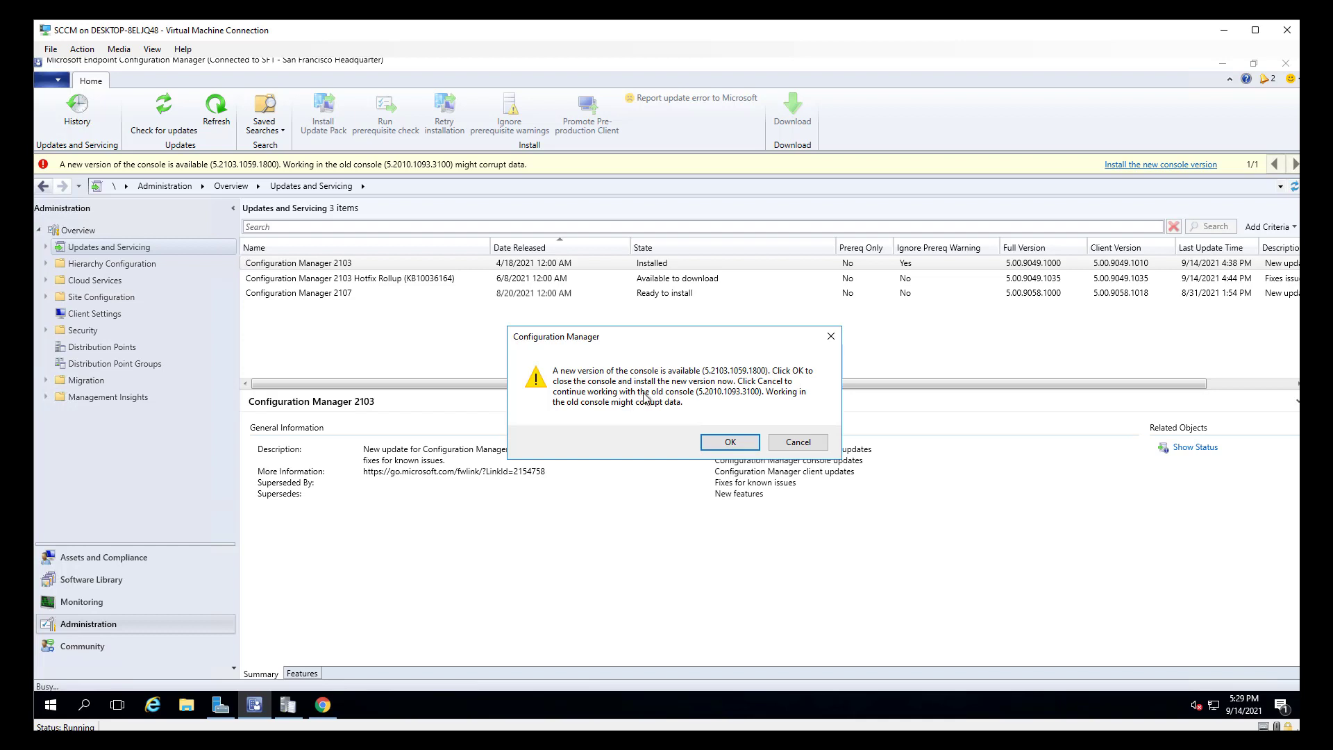
left_click(724, 442)
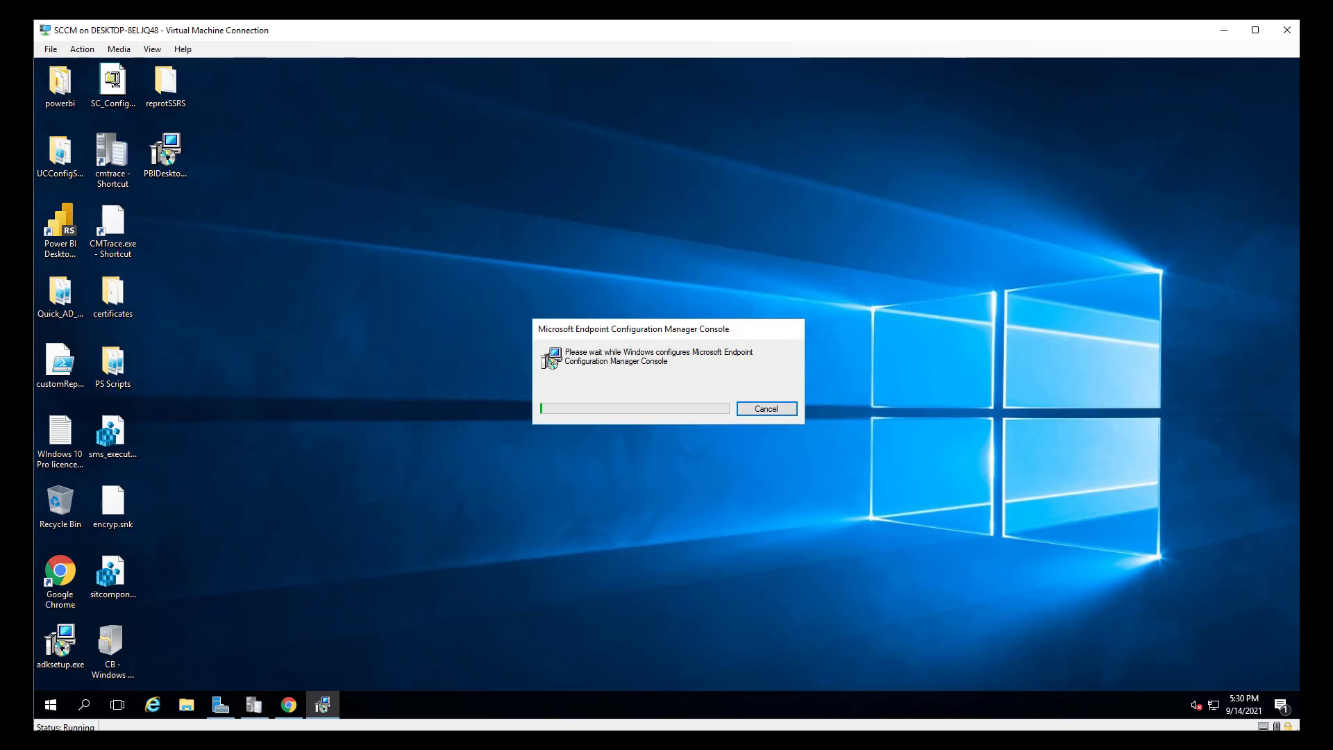
left_click(1149, 742)
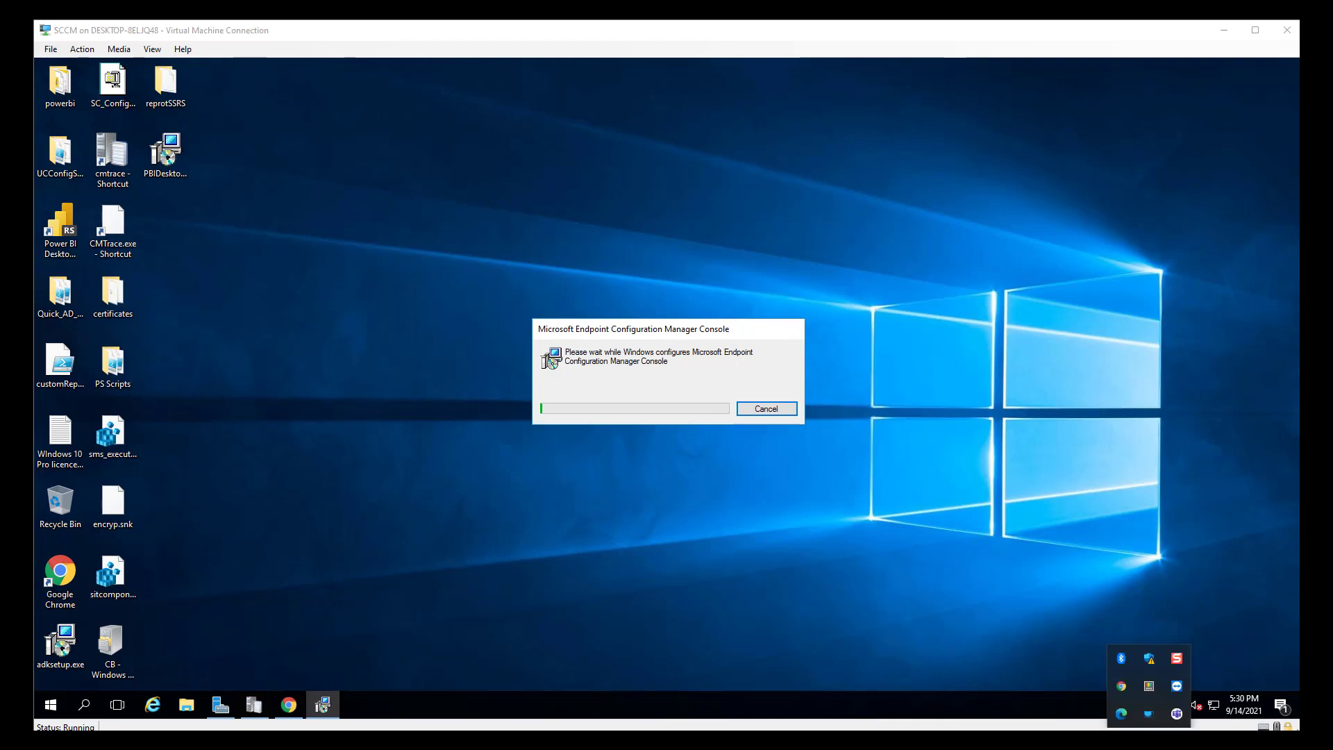
left_click(1148, 742)
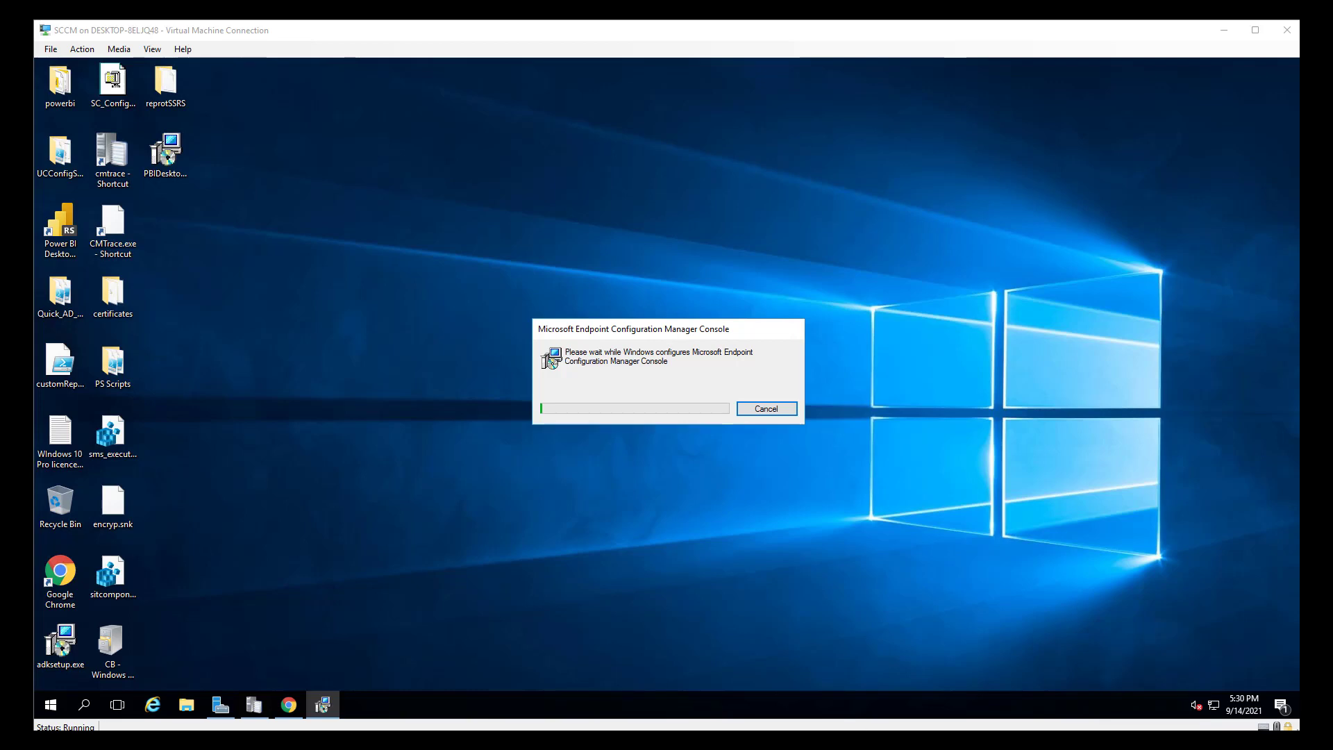
mouse_move(813, 741)
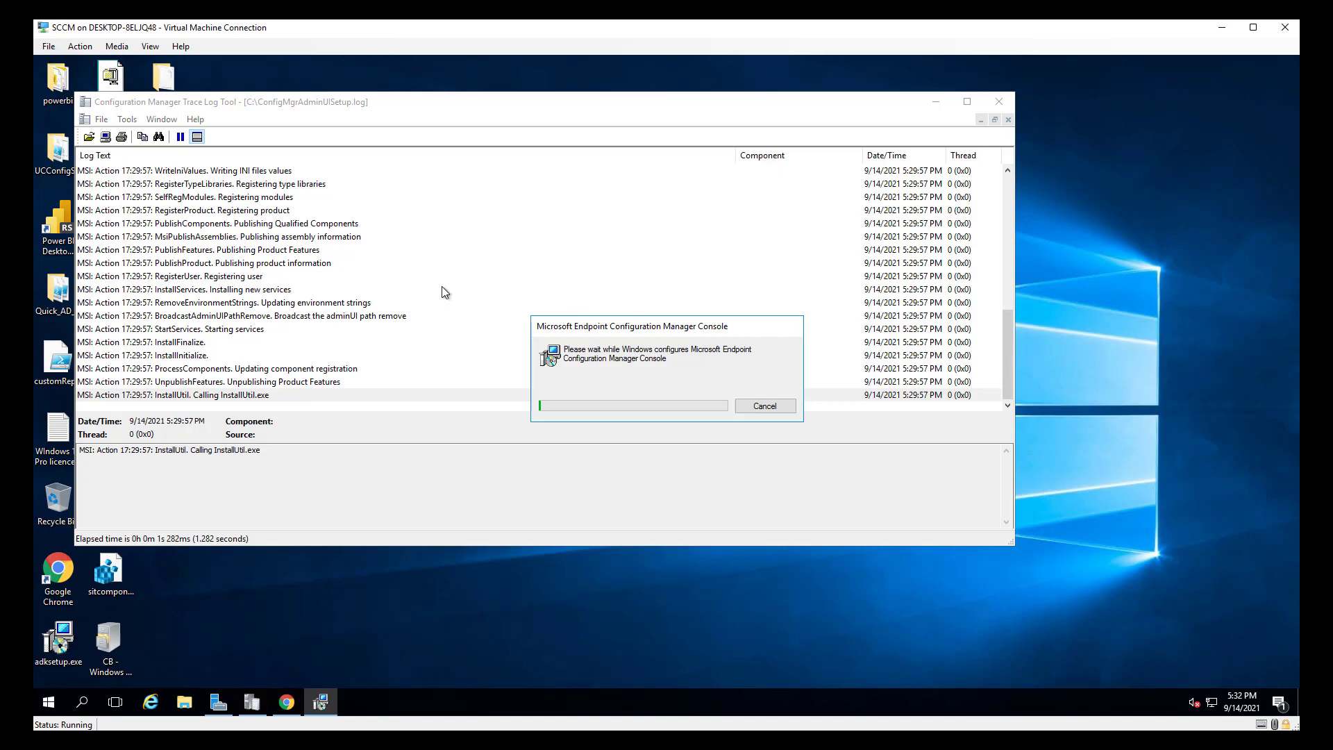
Follow the console installation by examining the newest ConfigMgrAdminUISetup.log entries and the installer's progress window, moving that window clear of the log
left_click(347, 289)
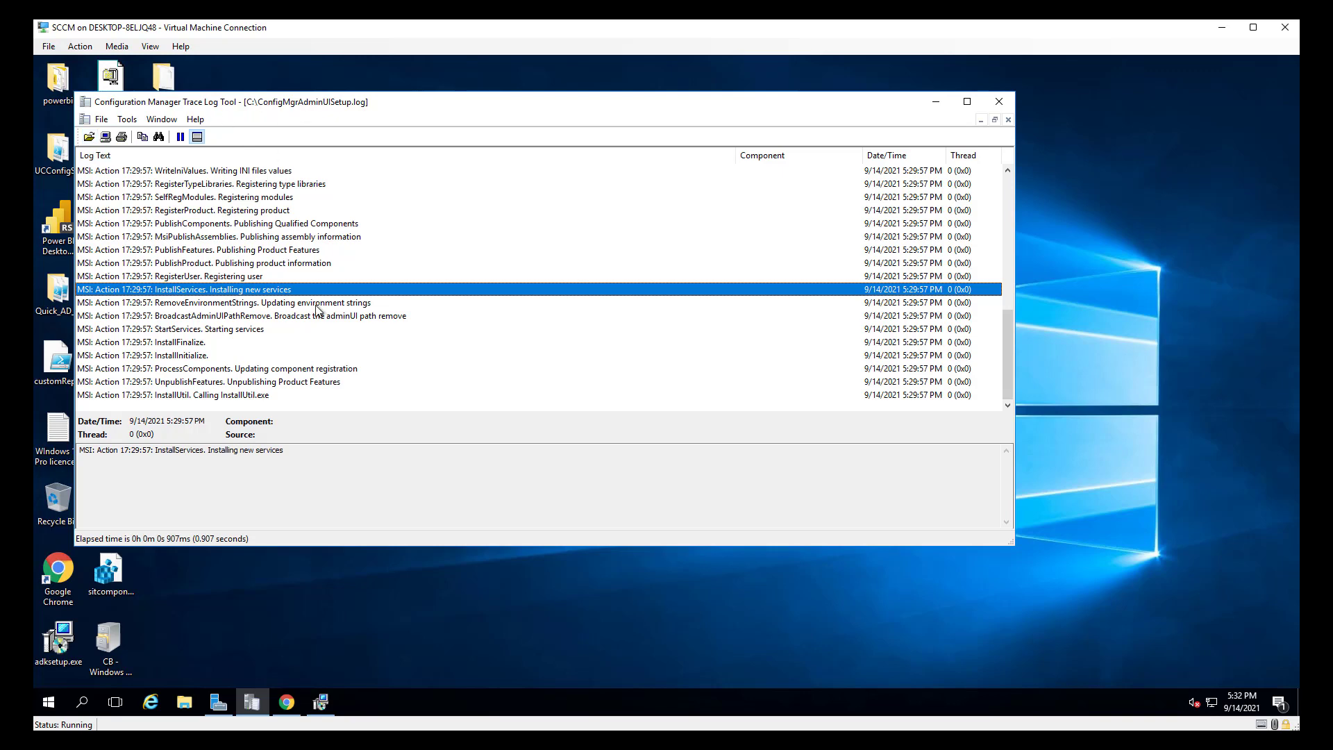
left_click(267, 395)
left_click(331, 708)
left_click(284, 341)
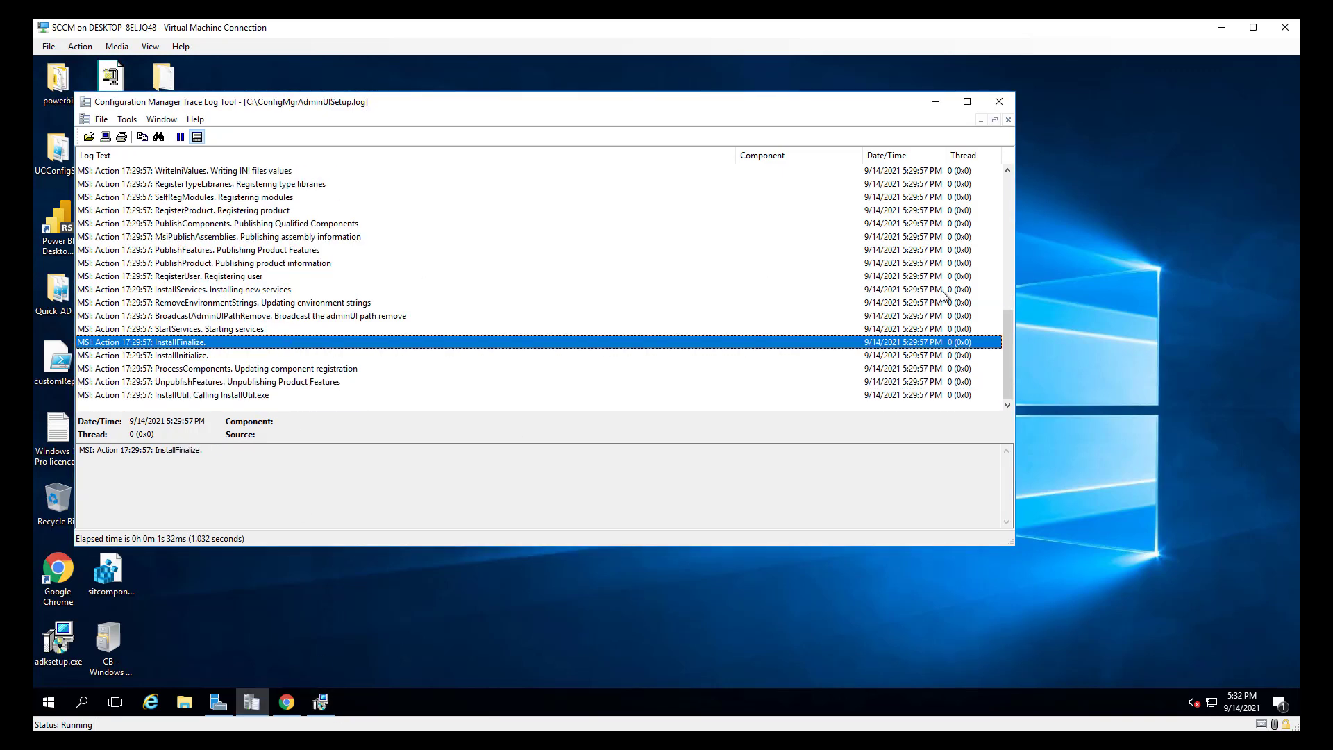
left_click(331, 700)
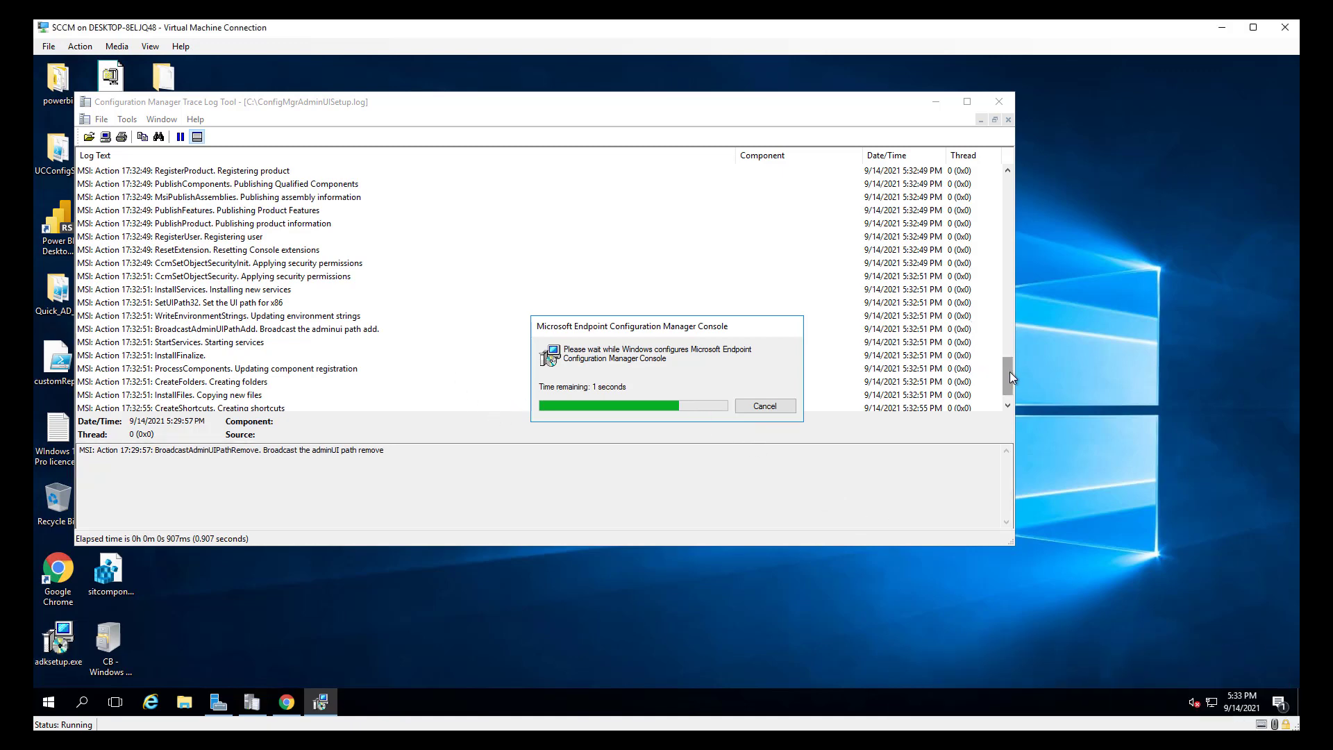
left_click(324, 394)
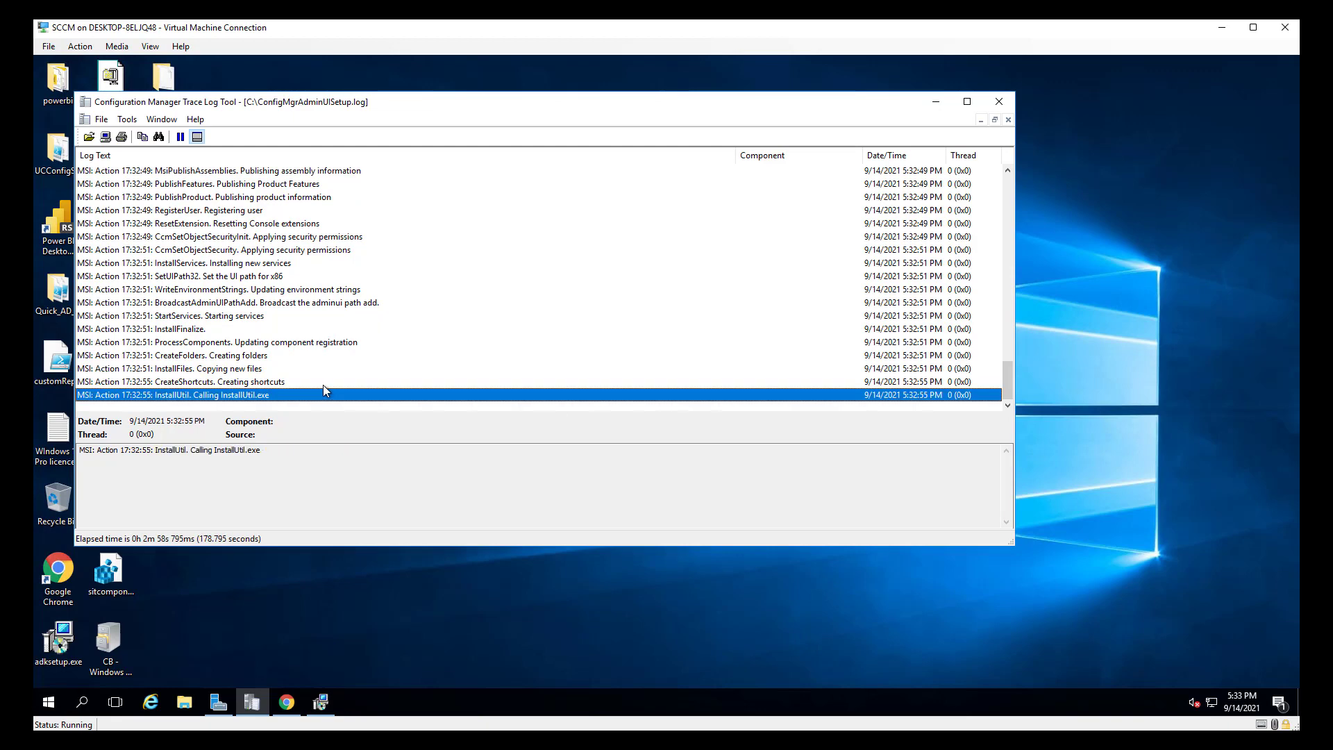
left_click(320, 701)
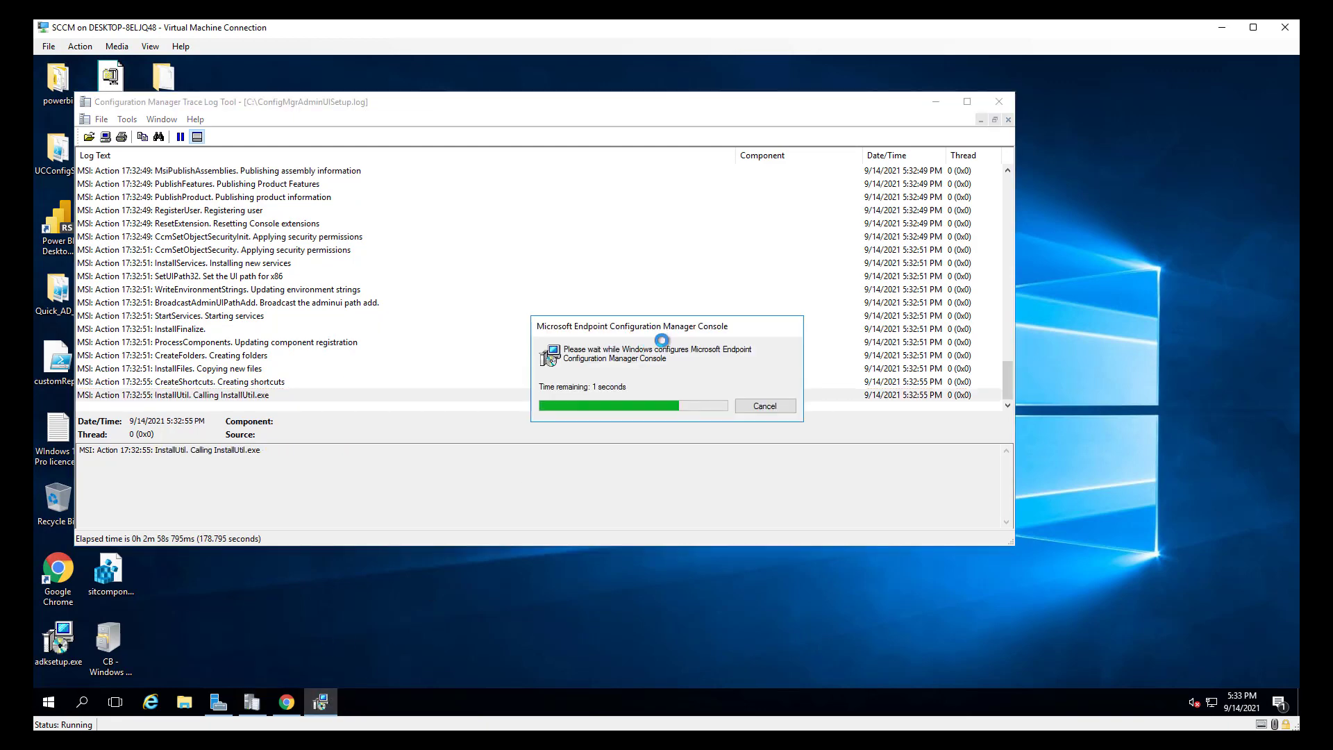
left_click_drag(661, 326, 858, 536)
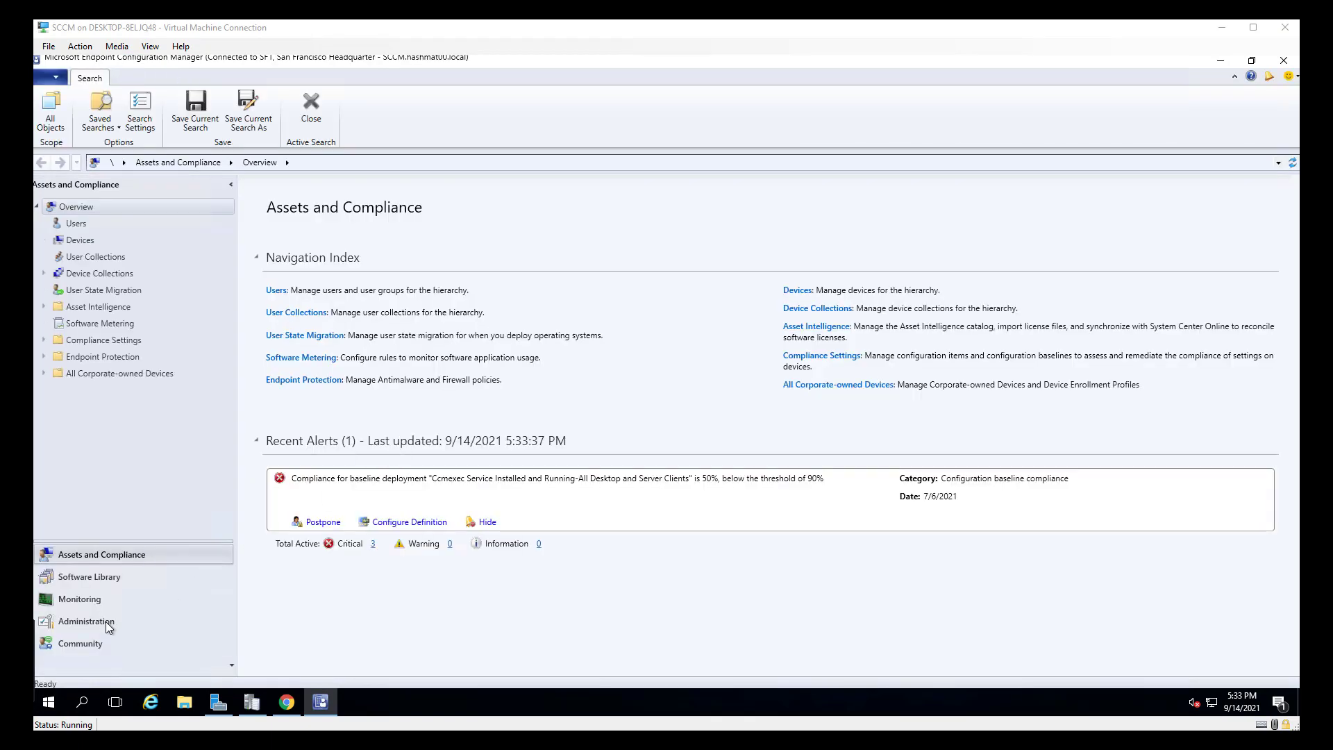
Check the version, console version and site version in About Configuration Manager, and close the information window
left_click(57, 78)
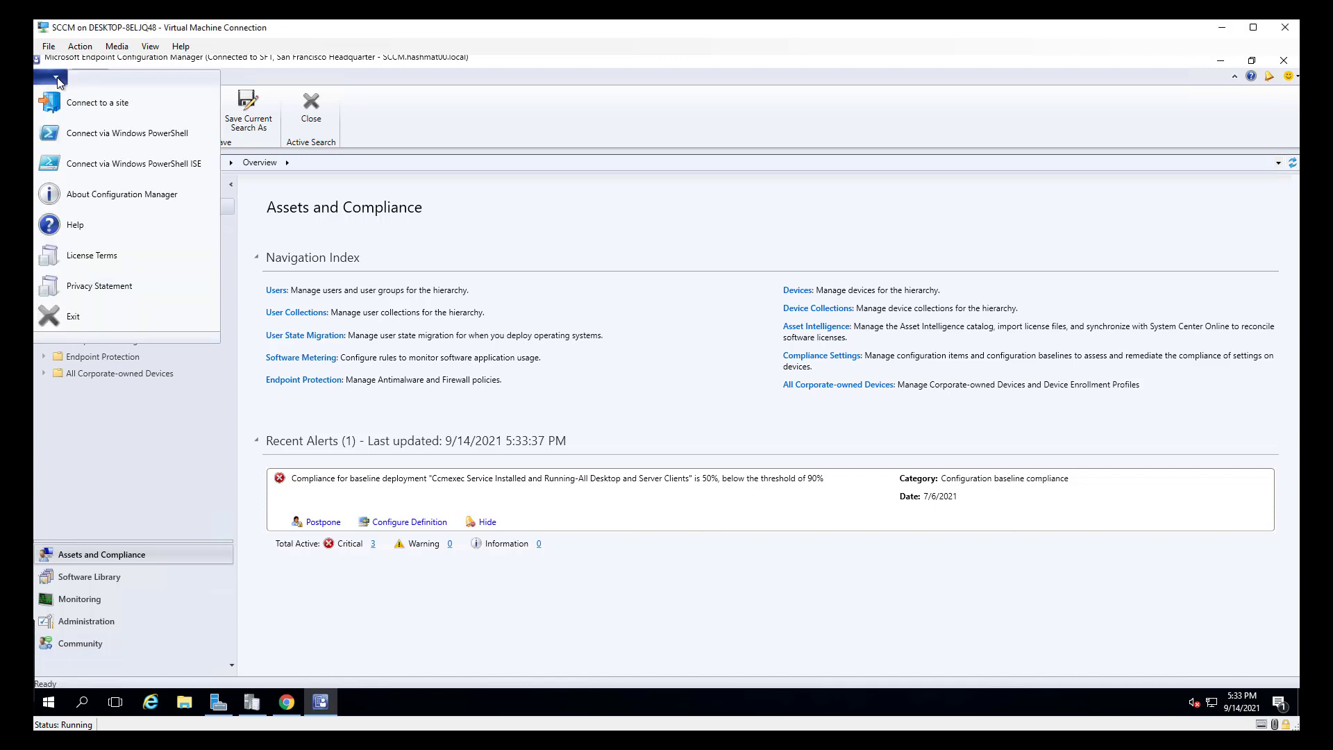
left_click(109, 193)
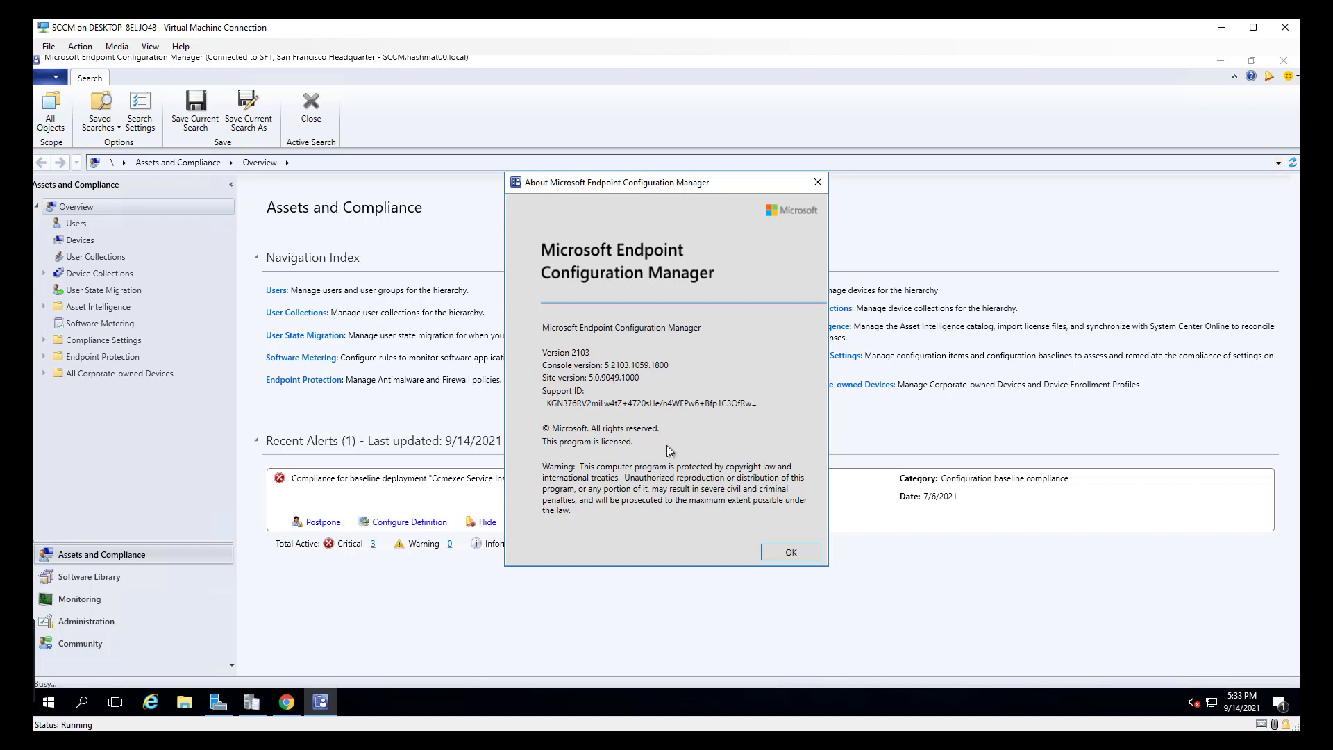
left_click(790, 553)
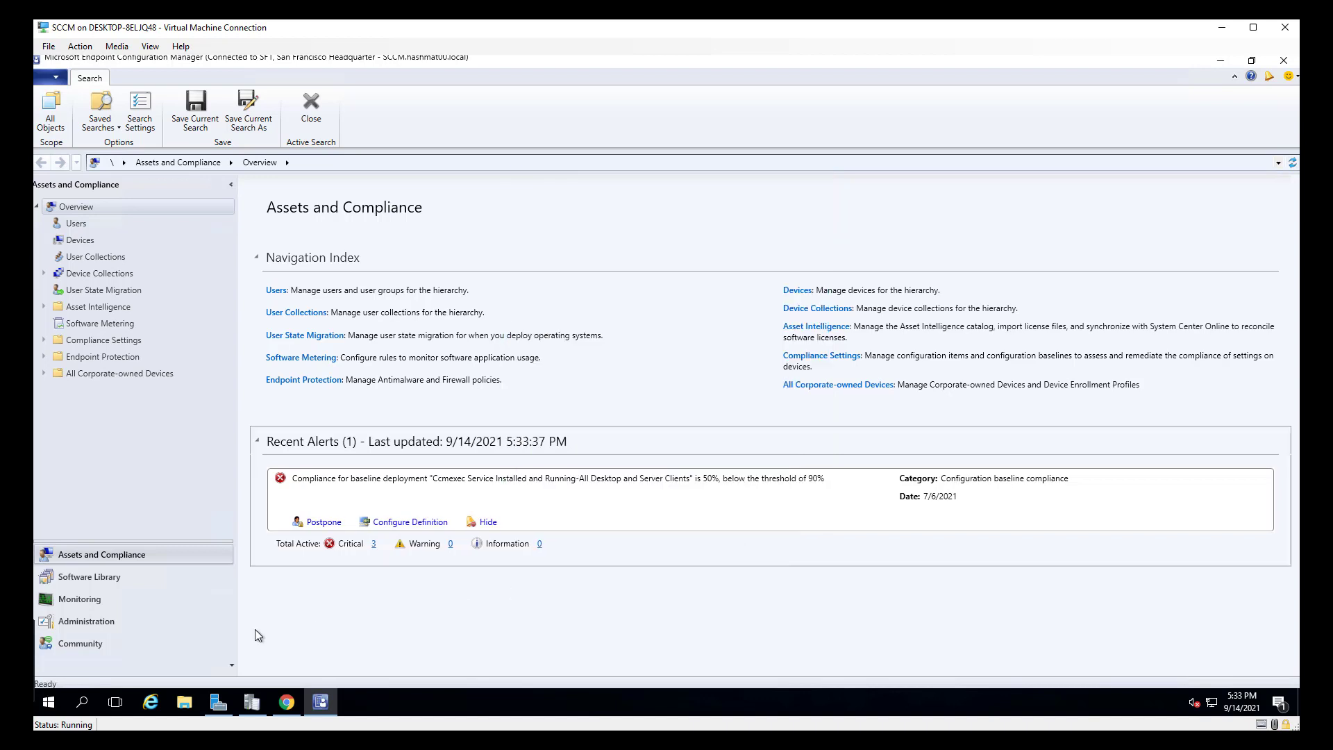
Show Updates and Servicing in the Administration workspace and examine Configuration Manager 2103 and the actions available for Hotfix Rollup KB10036164
left_click(119, 623)
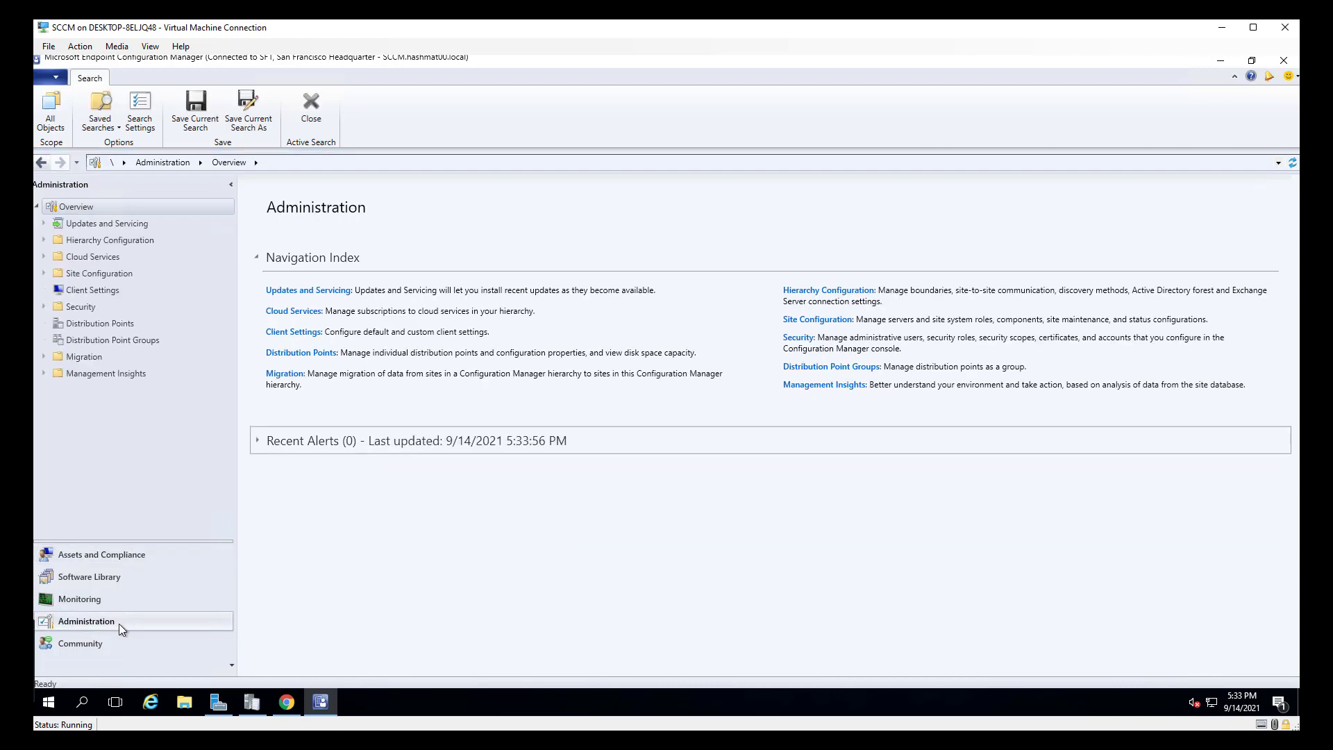
left_click(148, 225)
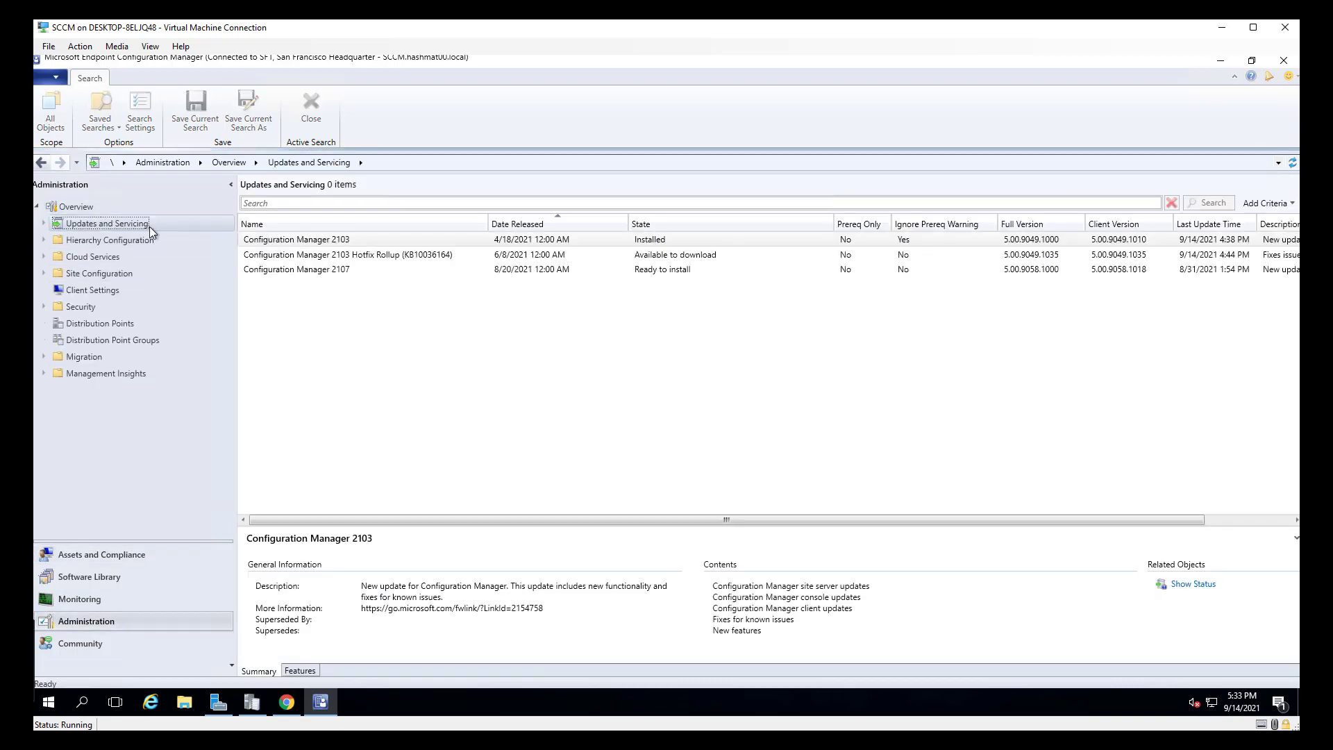
left_click(653, 241)
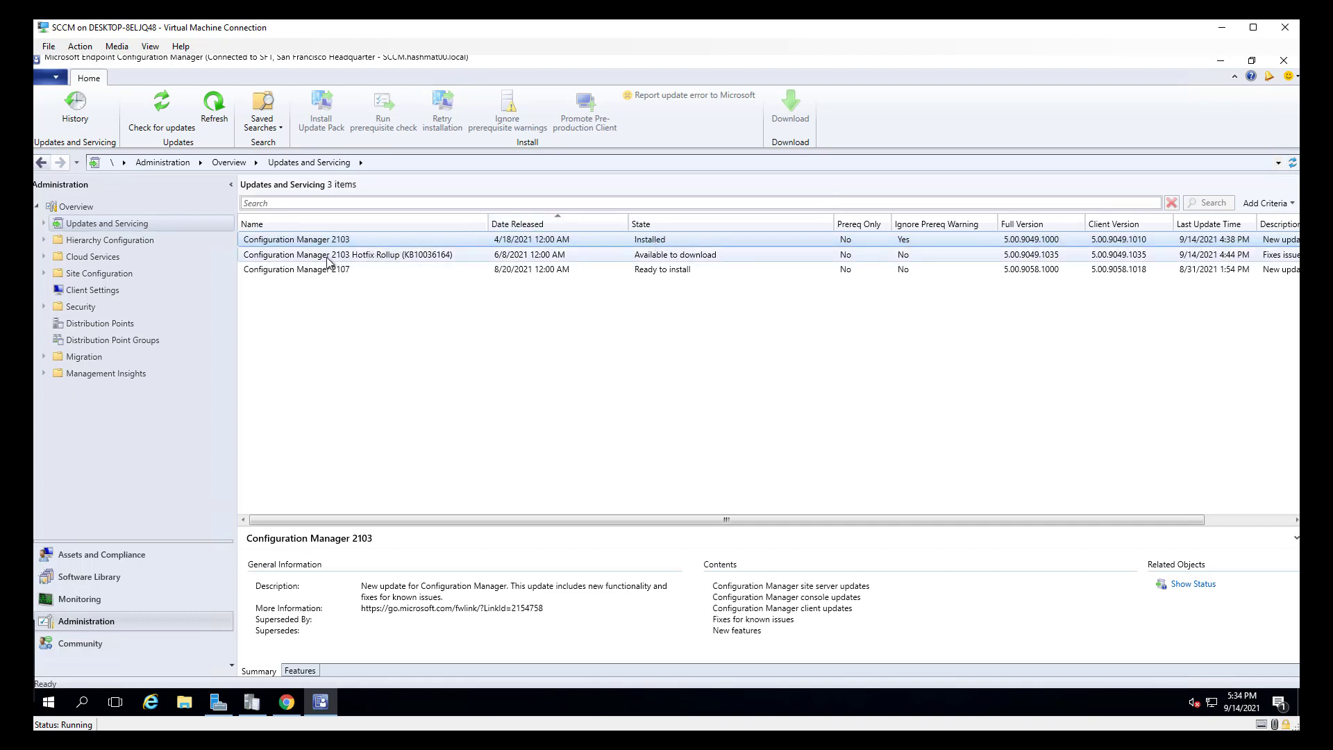
left_click(398, 255)
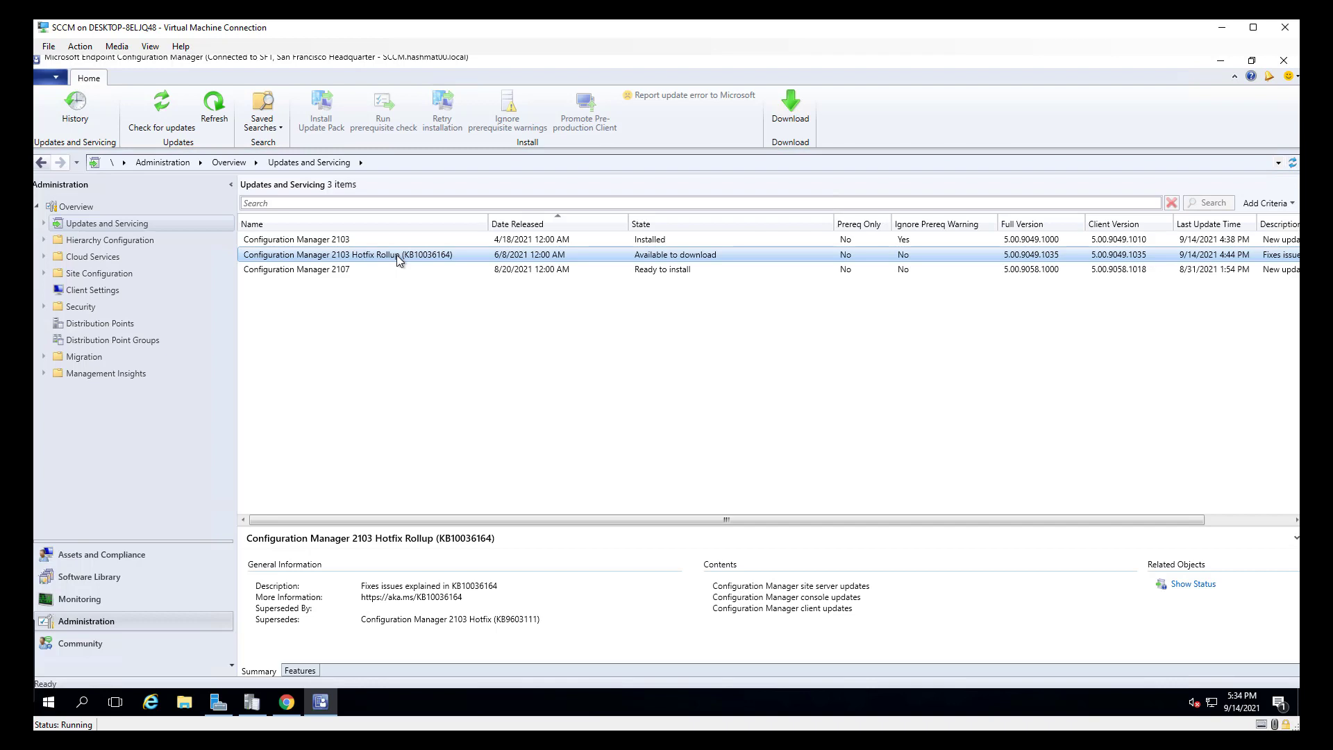
right_click(398, 255)
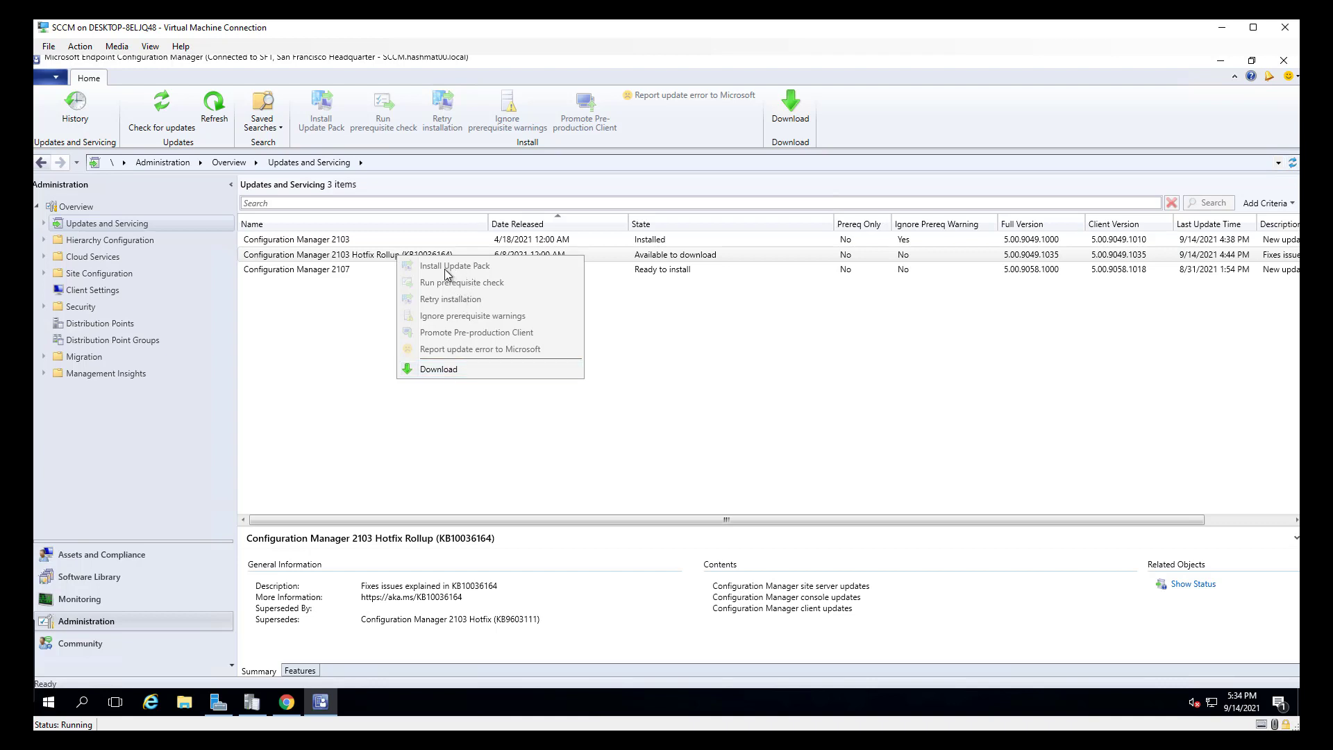
Examine the Site Status and Component Status lists under System Status in the Monitoring workspace, including the SMS_ISVUPDATES_SYNCAGENT component
left_click(101, 600)
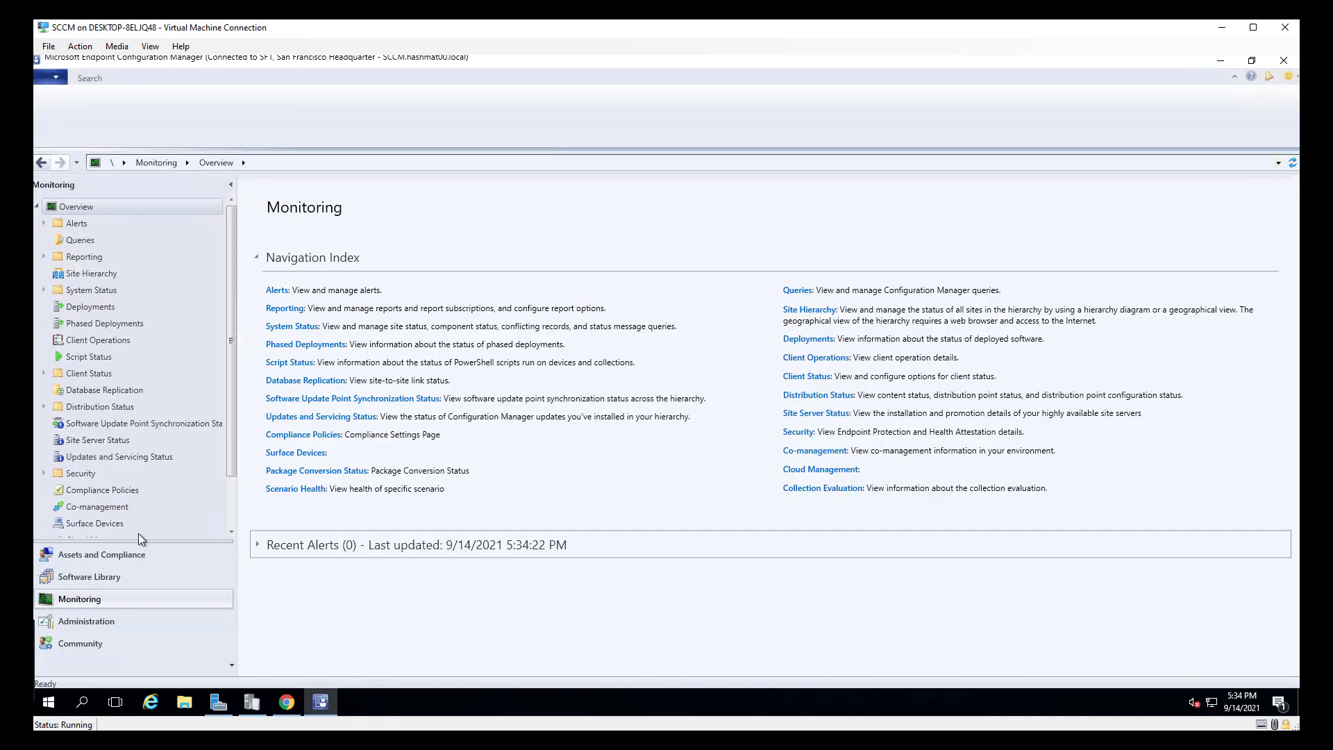
left_click(44, 291)
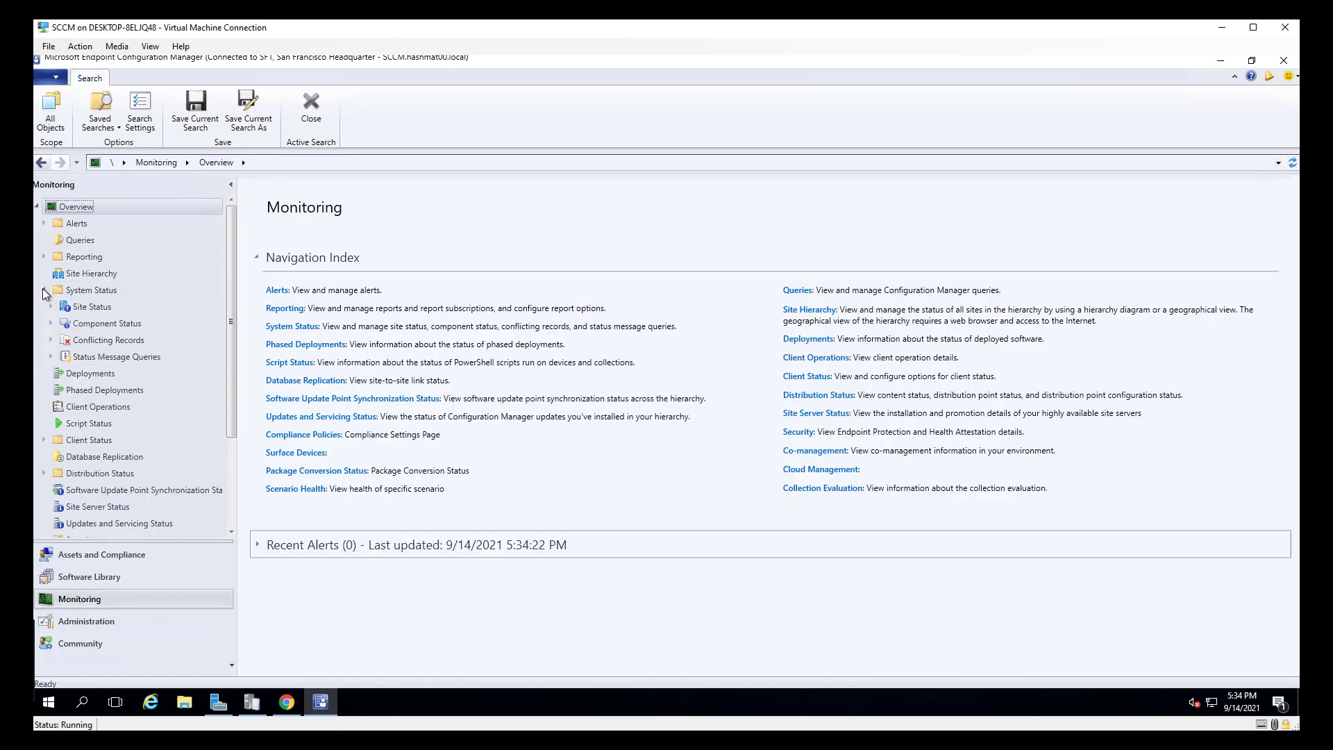
left_click(91, 307)
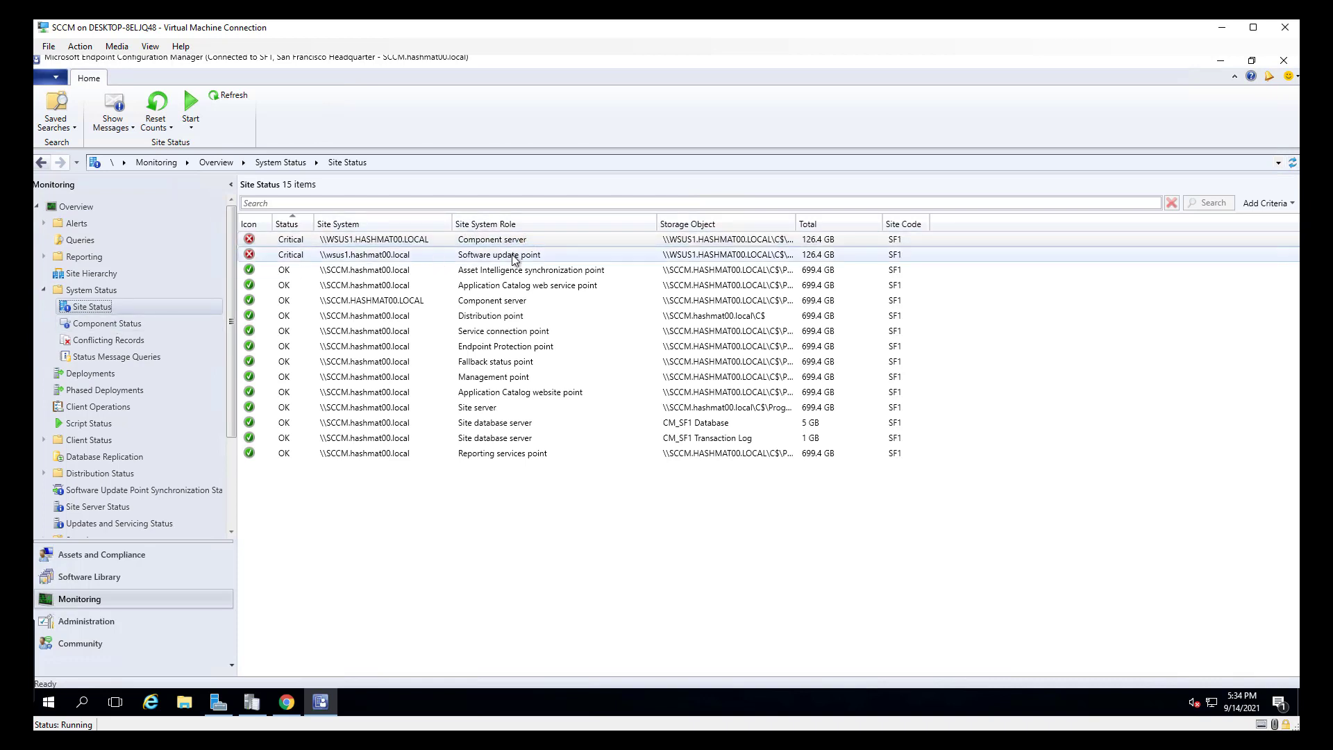
left_click(116, 326)
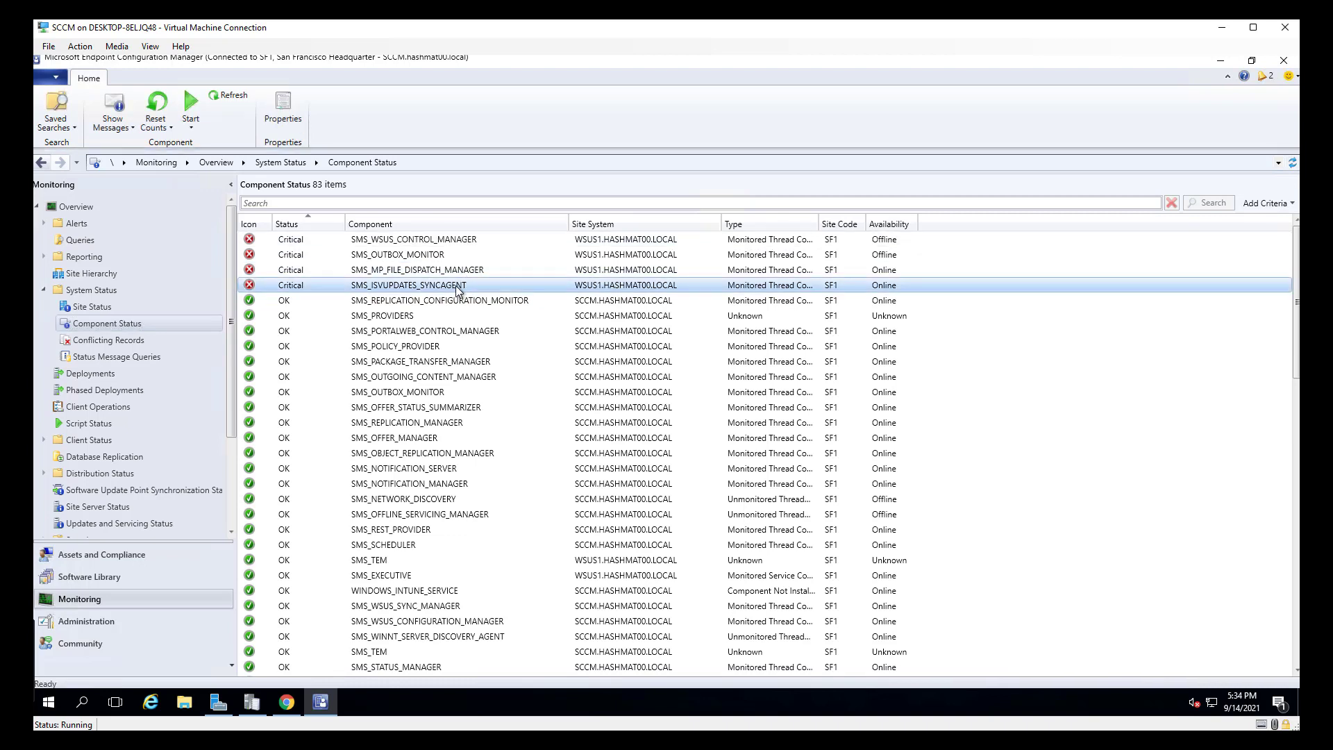
left_click(557, 286)
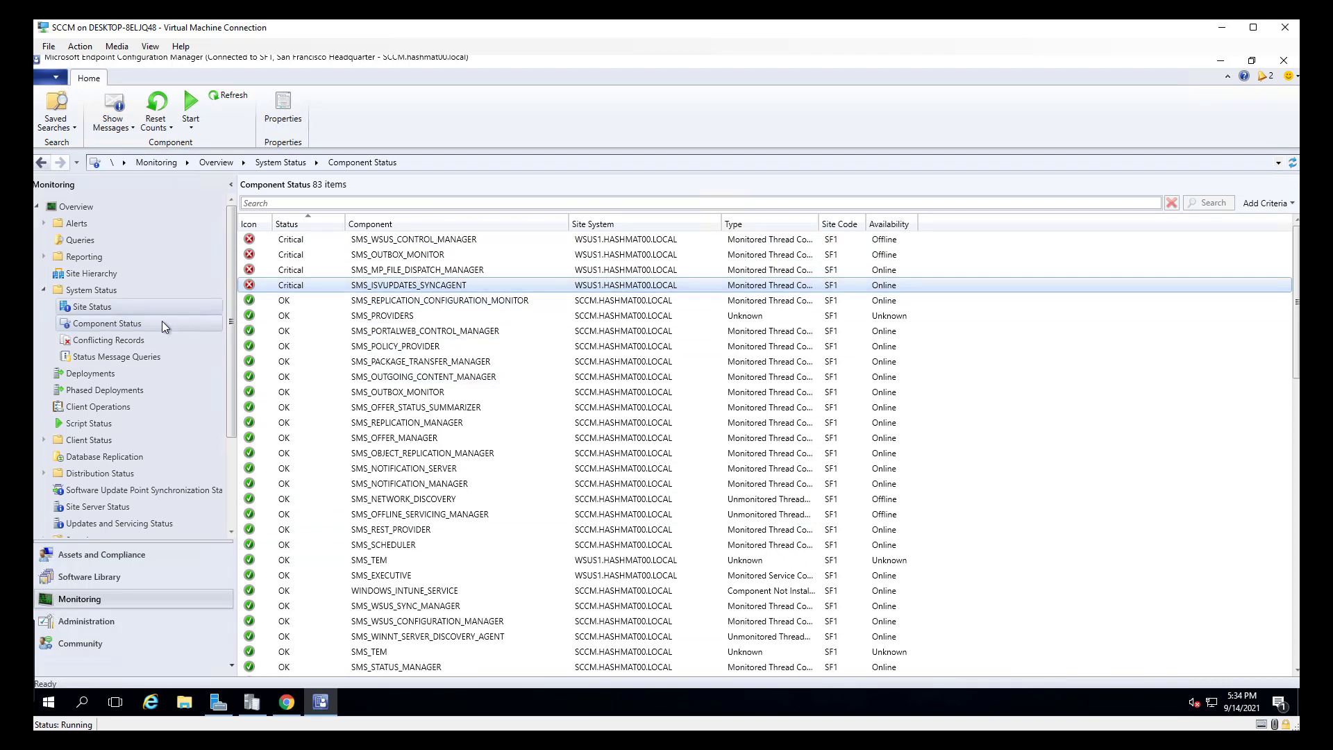
left_click(93, 307)
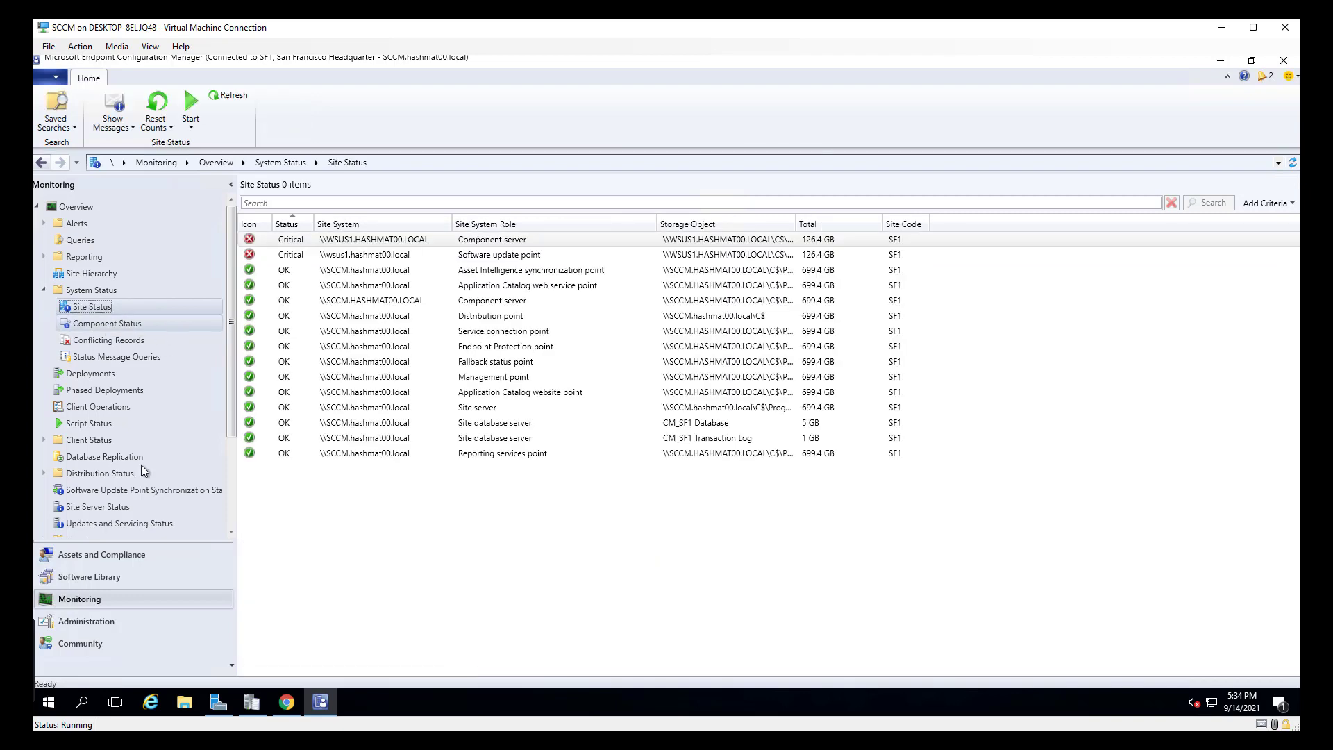
Return to Updates and Servicing in the Administration workspace and view the details of Configuration Manager 2103 Hotfix Rollup (KB10036164)
left_click(120, 620)
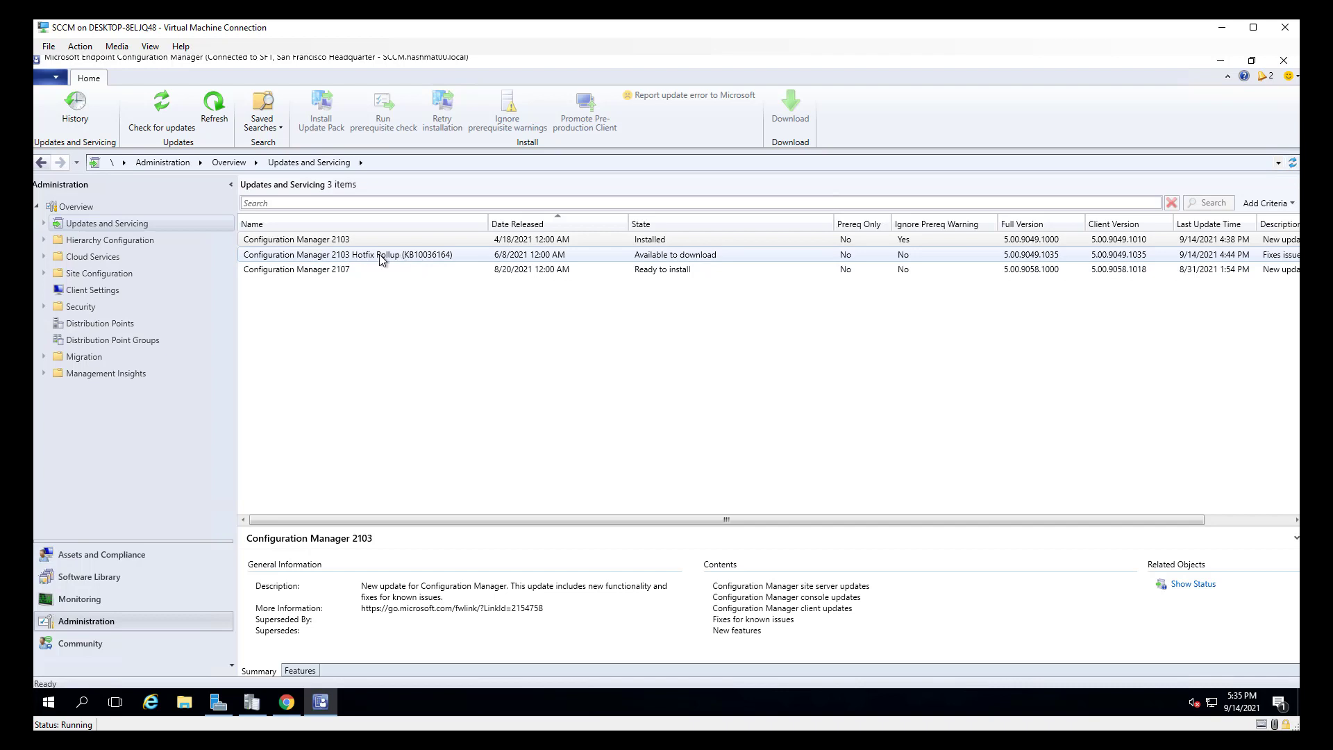
left_click(424, 257)
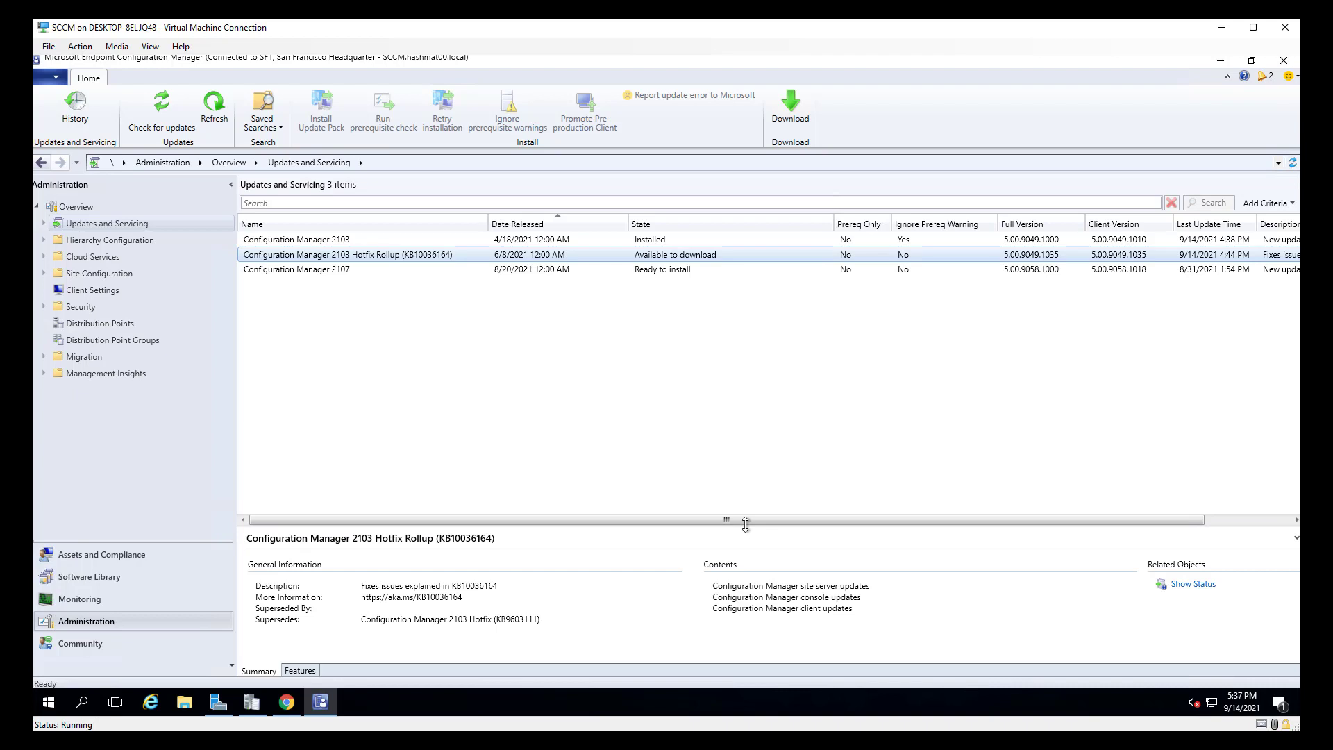
left_click(810, 740)
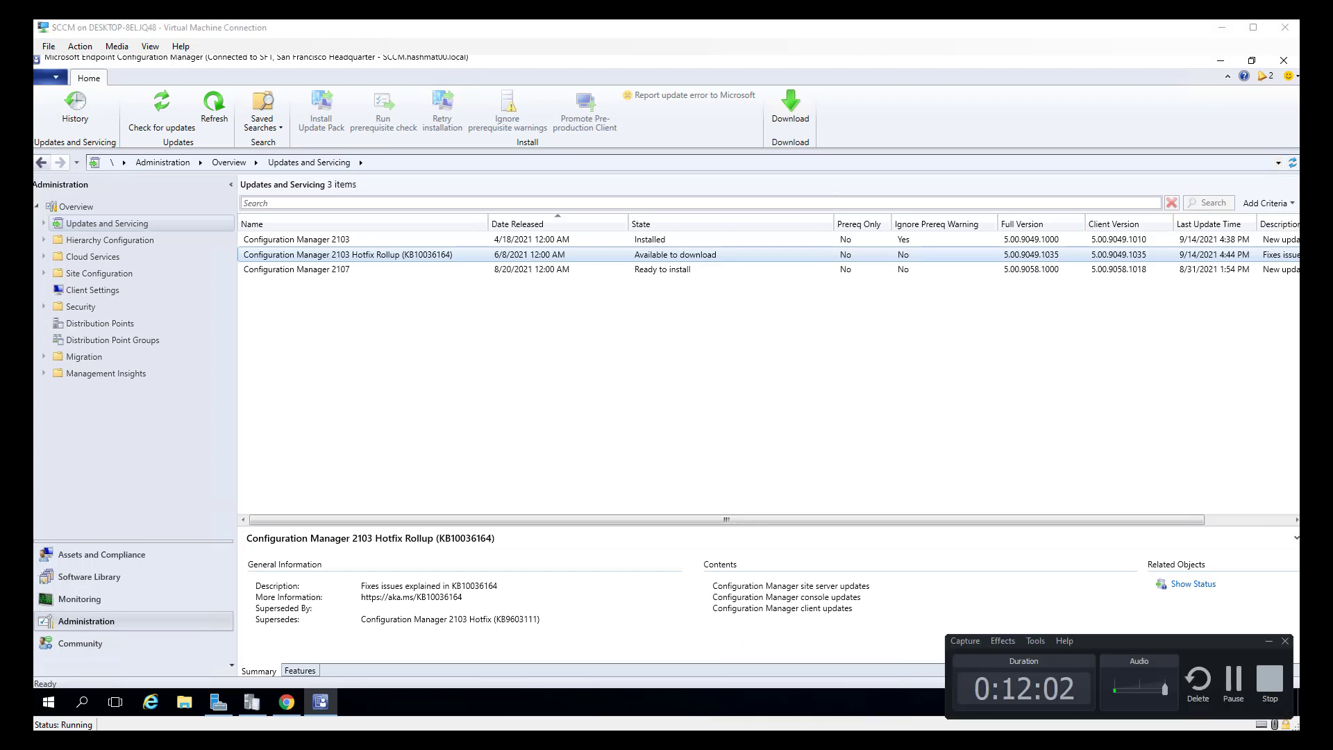